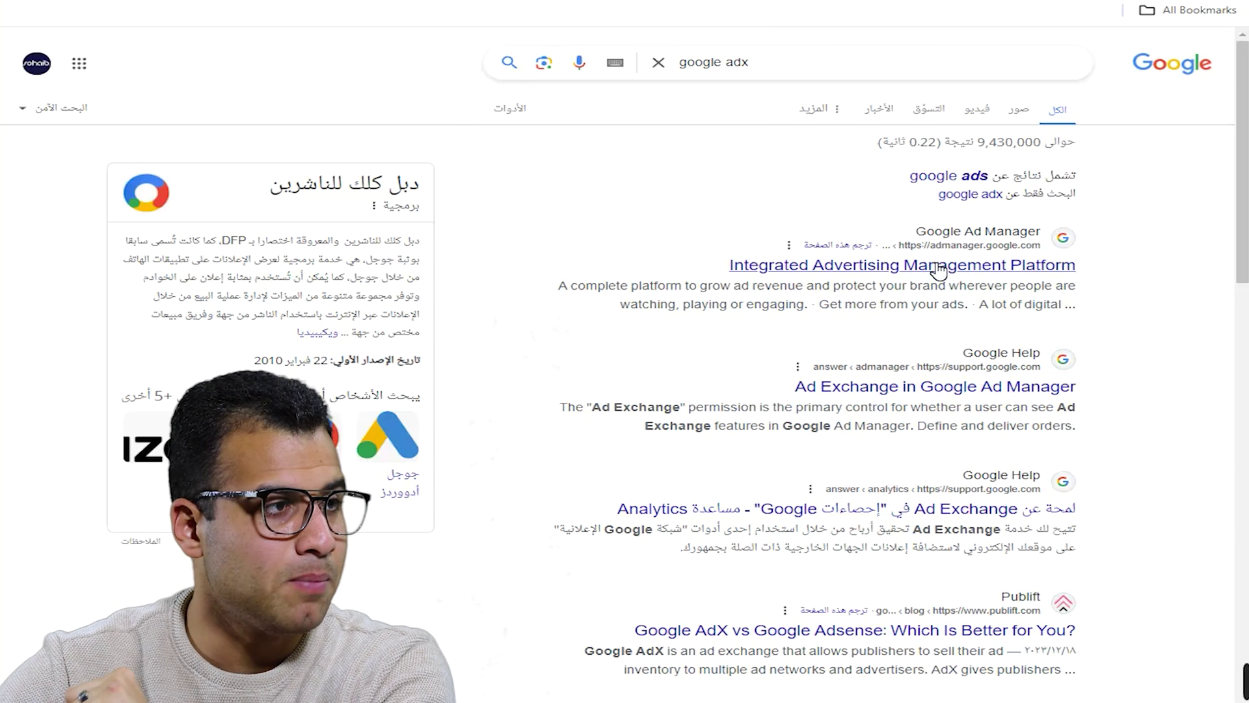
- Open the Google Ad Manager site from the search results and start its get-started form
{"action": "left_click", "coordinate": [939, 266]}
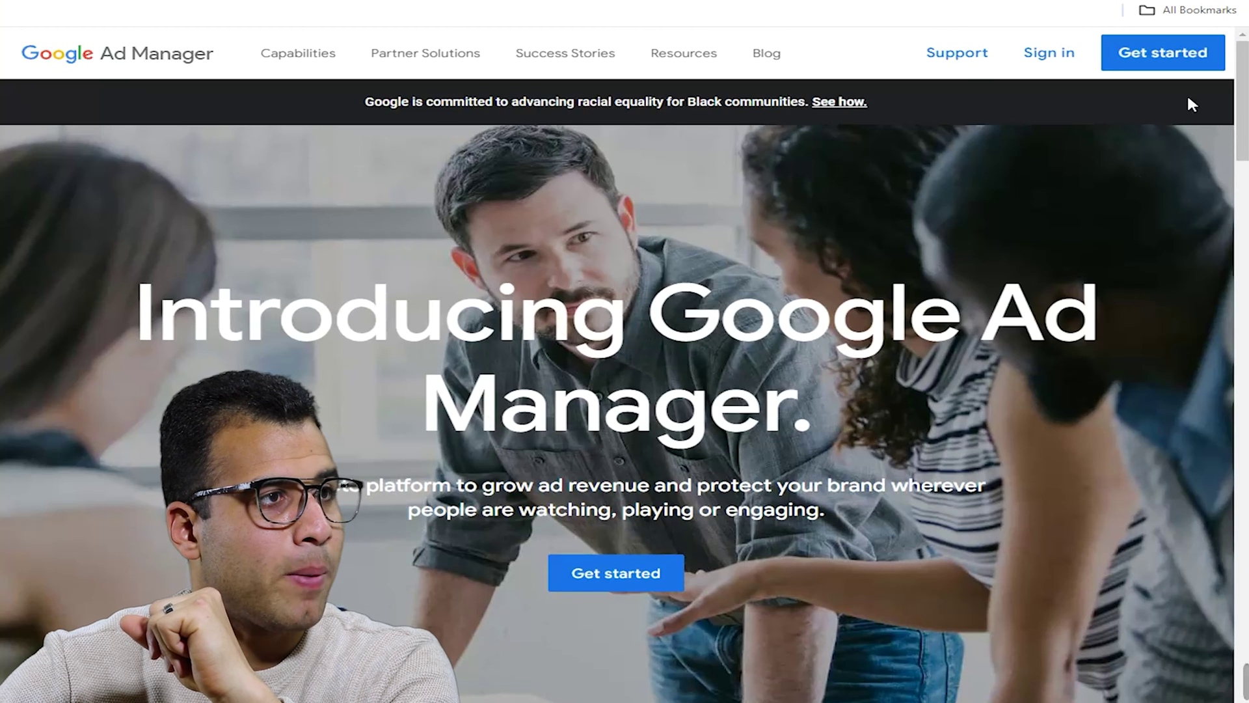
{"action": "left_click", "coordinate": [598, 567]}
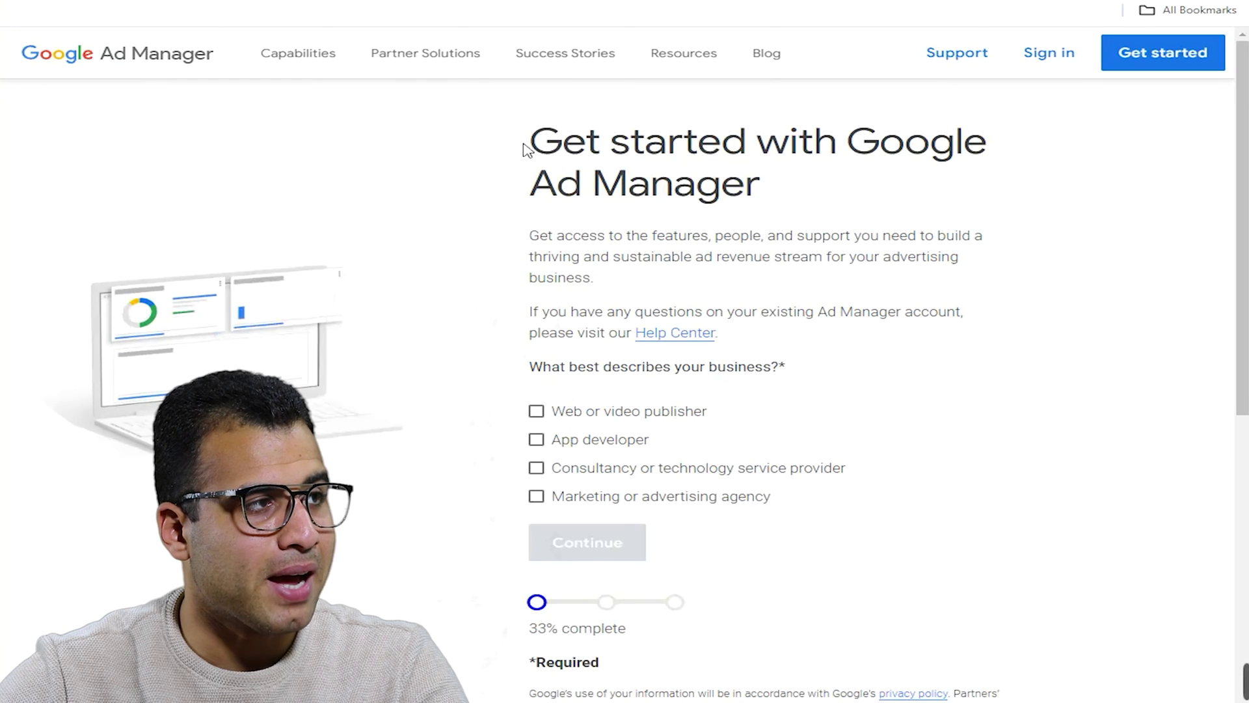
{"action": "left_click_drag", "start_coordinate": [528, 147], "coordinate": [711, 237]}
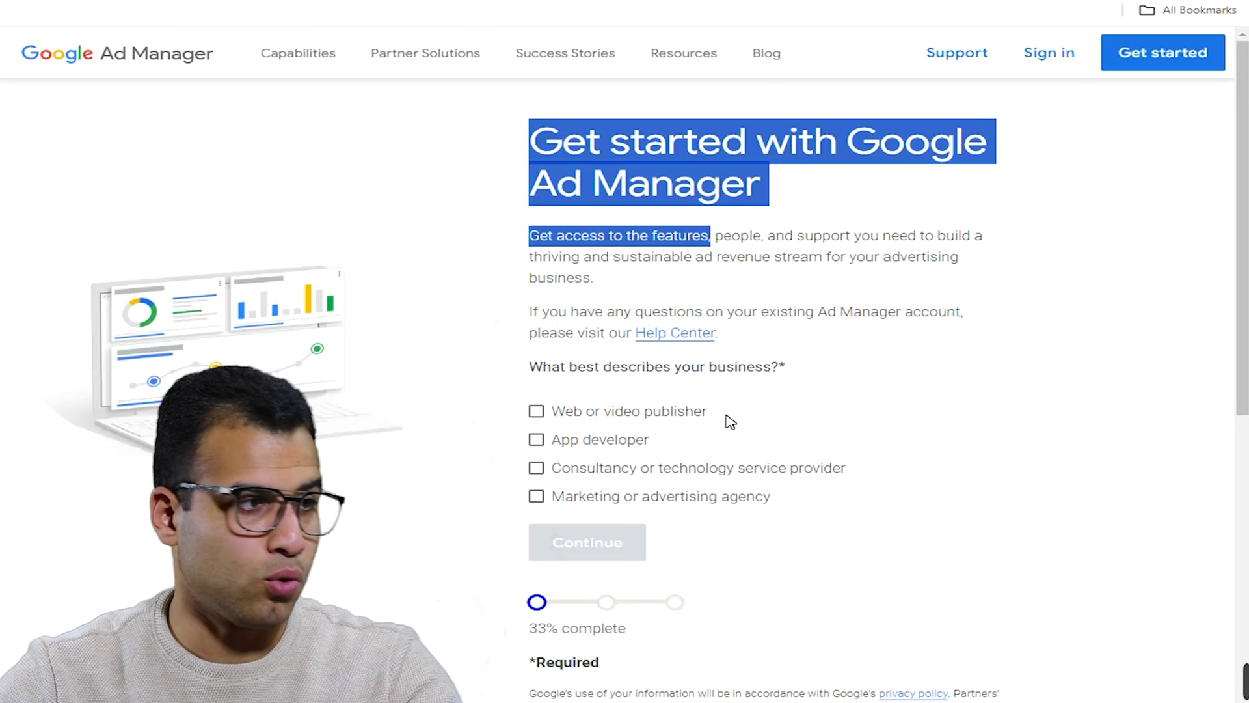
- Describe the business as a web or video publisher and continue to the publisher questions
{"action": "left_click", "coordinate": [645, 417]}
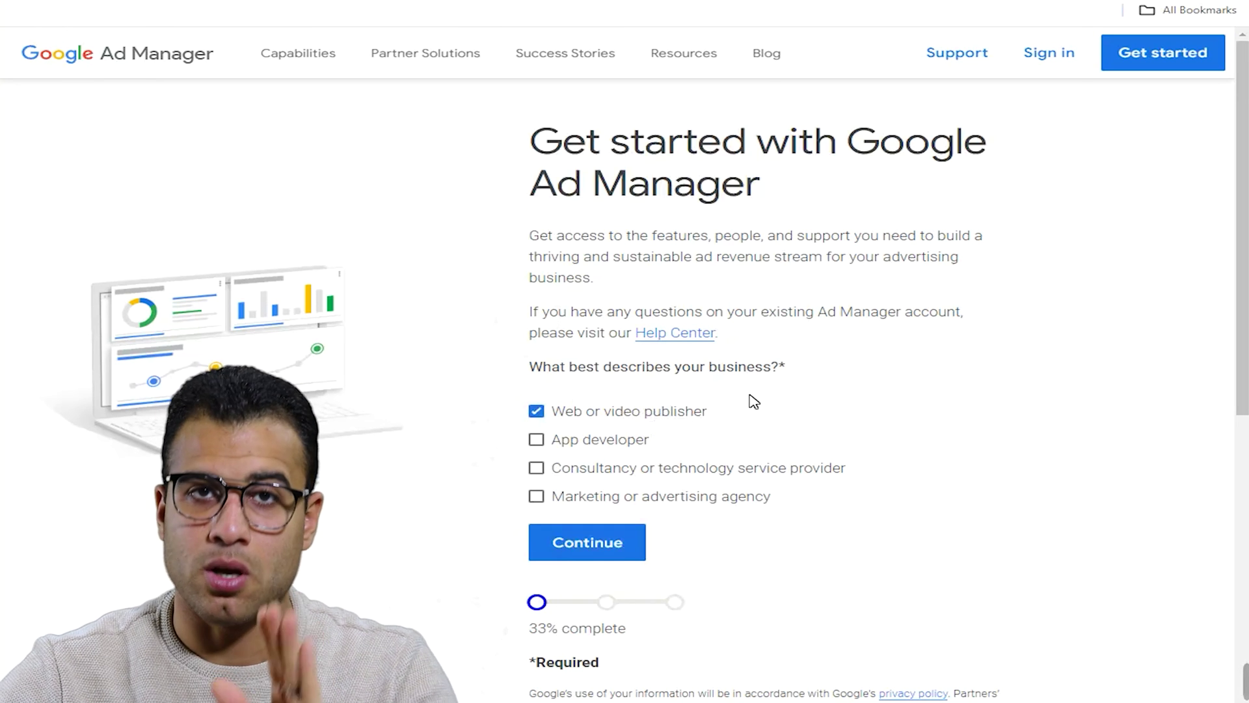
{"action": "scroll", "coordinate": [684, 433], "scroll_direction": "down", "scroll_amount": 2}
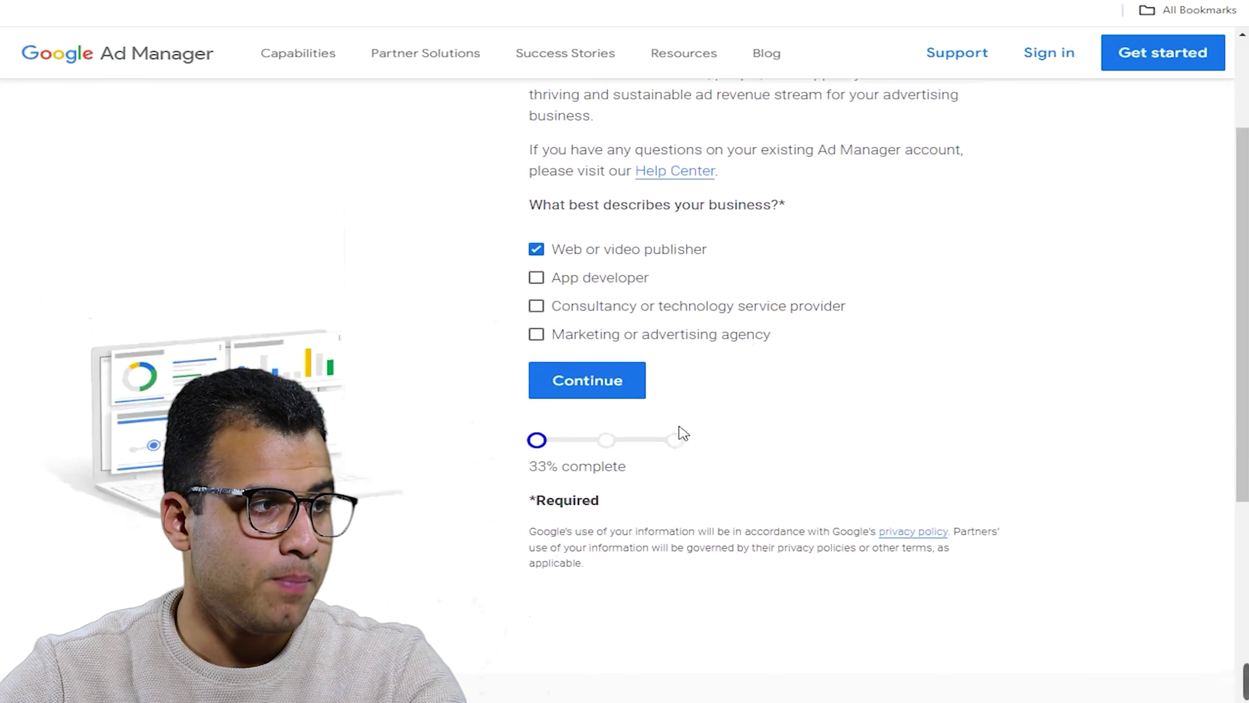
{"action": "left_click", "coordinate": [585, 392]}
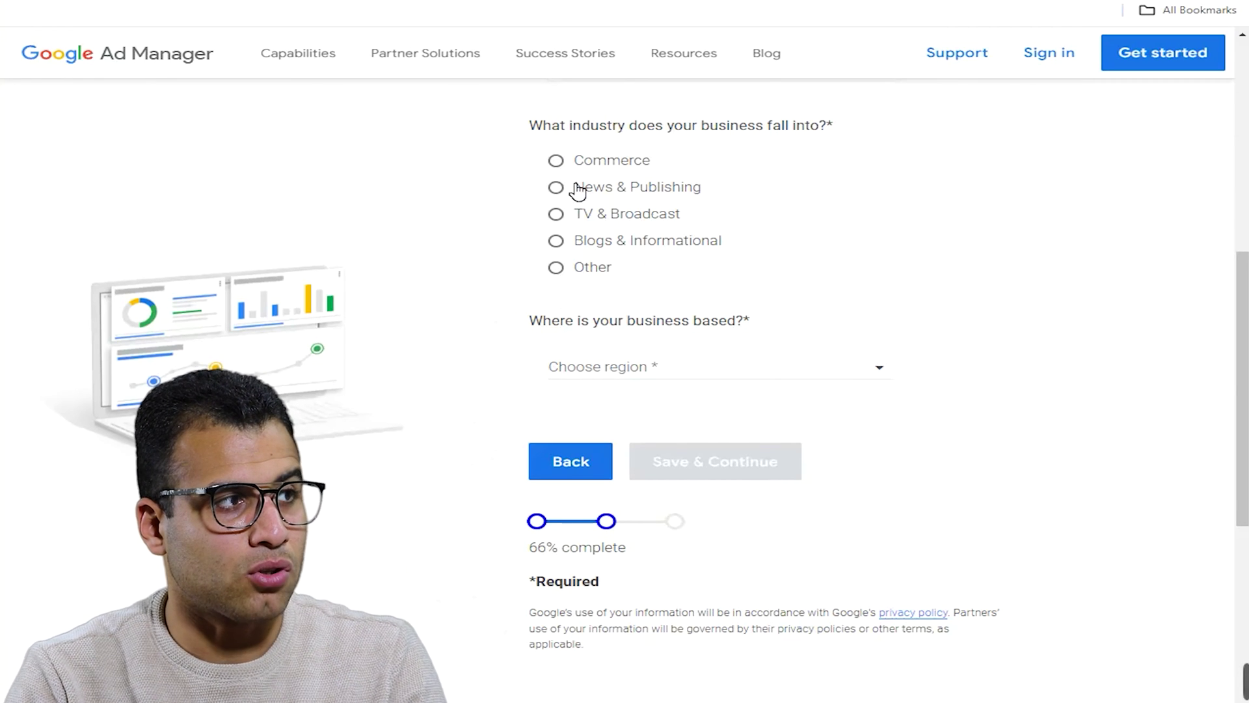
- Set the business industry to Blogs & Informational and its region to Africa
{"action": "left_click", "coordinate": [604, 243]}
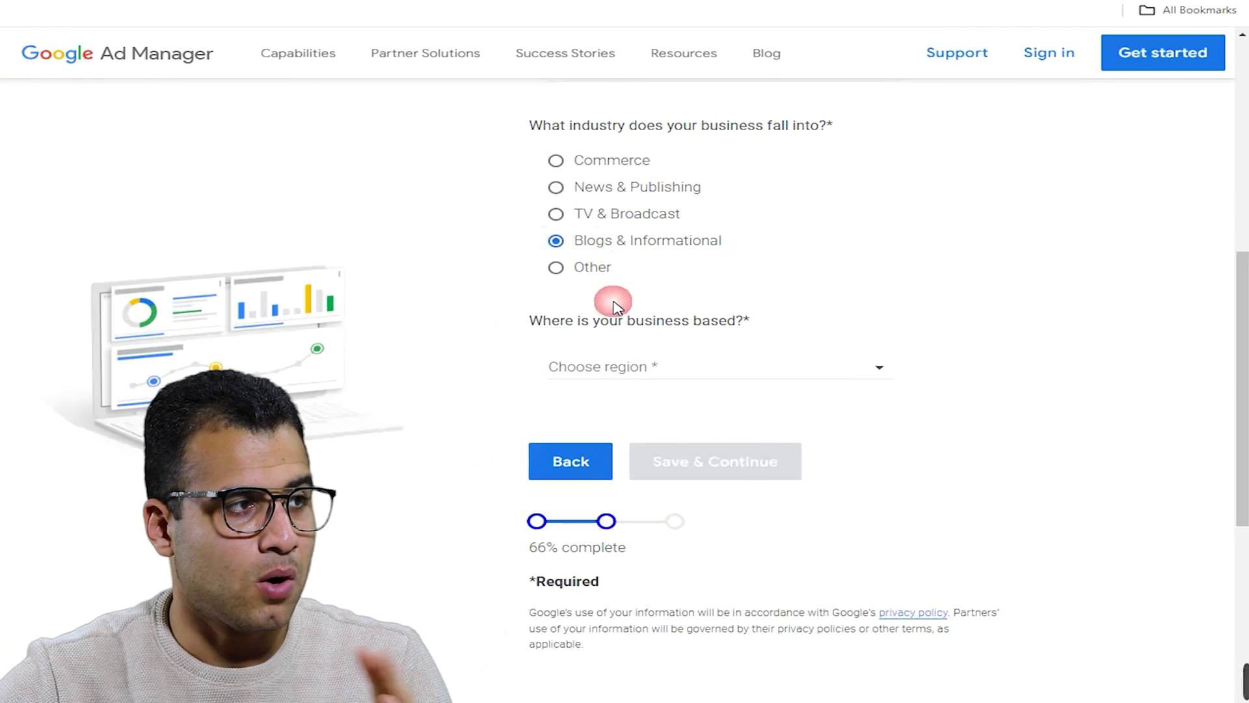
{"action": "left_click", "coordinate": [624, 371]}
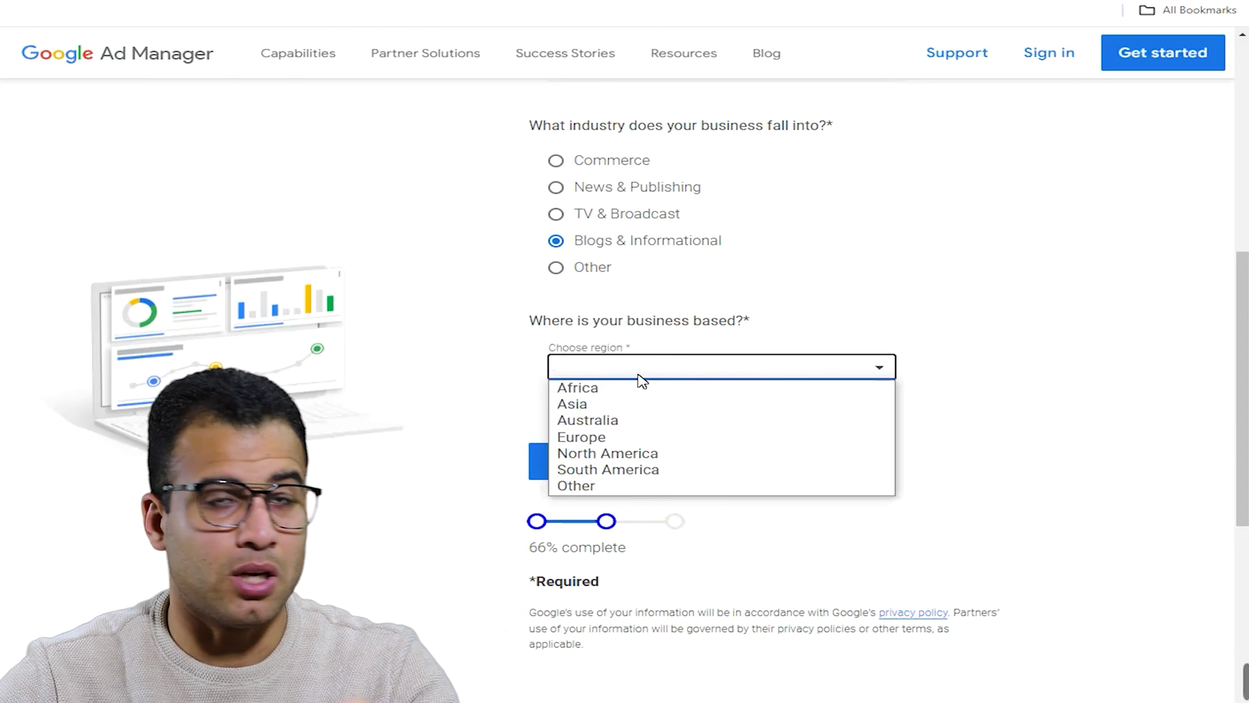
{"action": "left_click", "coordinate": [590, 391]}
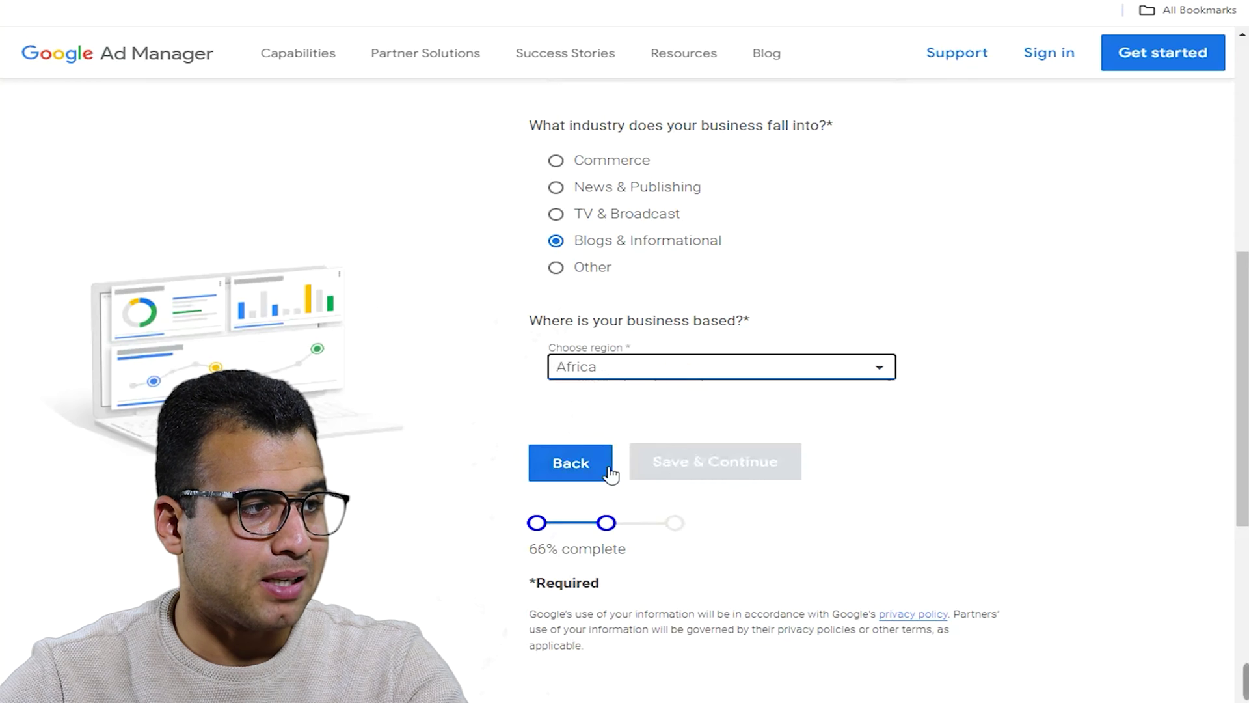
- Set the monthly pageviews to 0-1 Million and select the central place to monetize different channels or devices feature
{"action": "scroll", "coordinate": [625, 456], "scroll_direction": "up", "scroll_amount": 7}
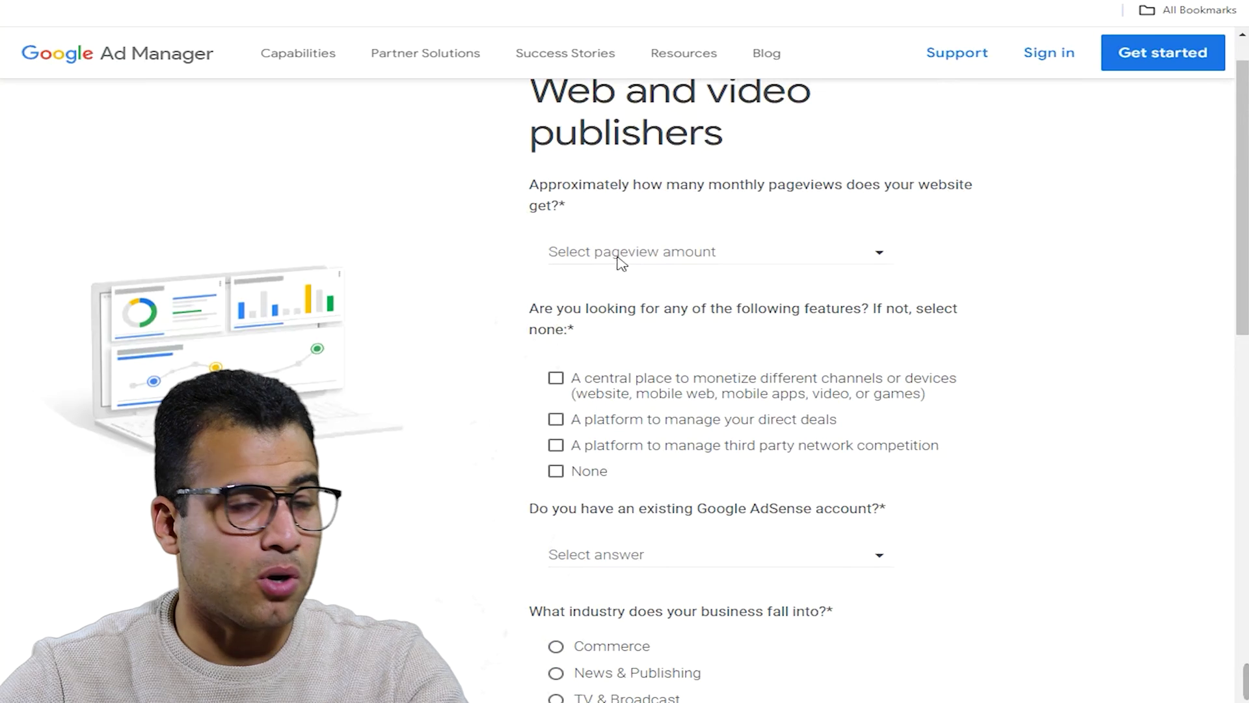
{"action": "left_click", "coordinate": [622, 261]}
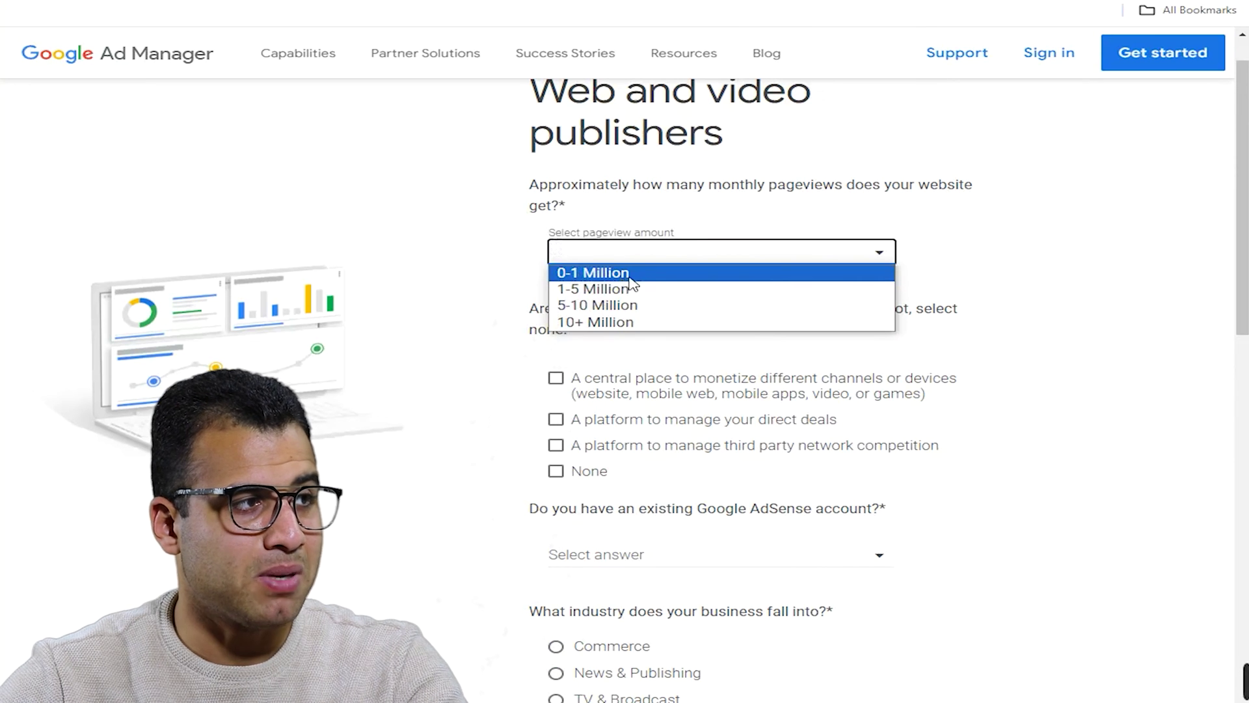
{"action": "left_click", "coordinate": [619, 278]}
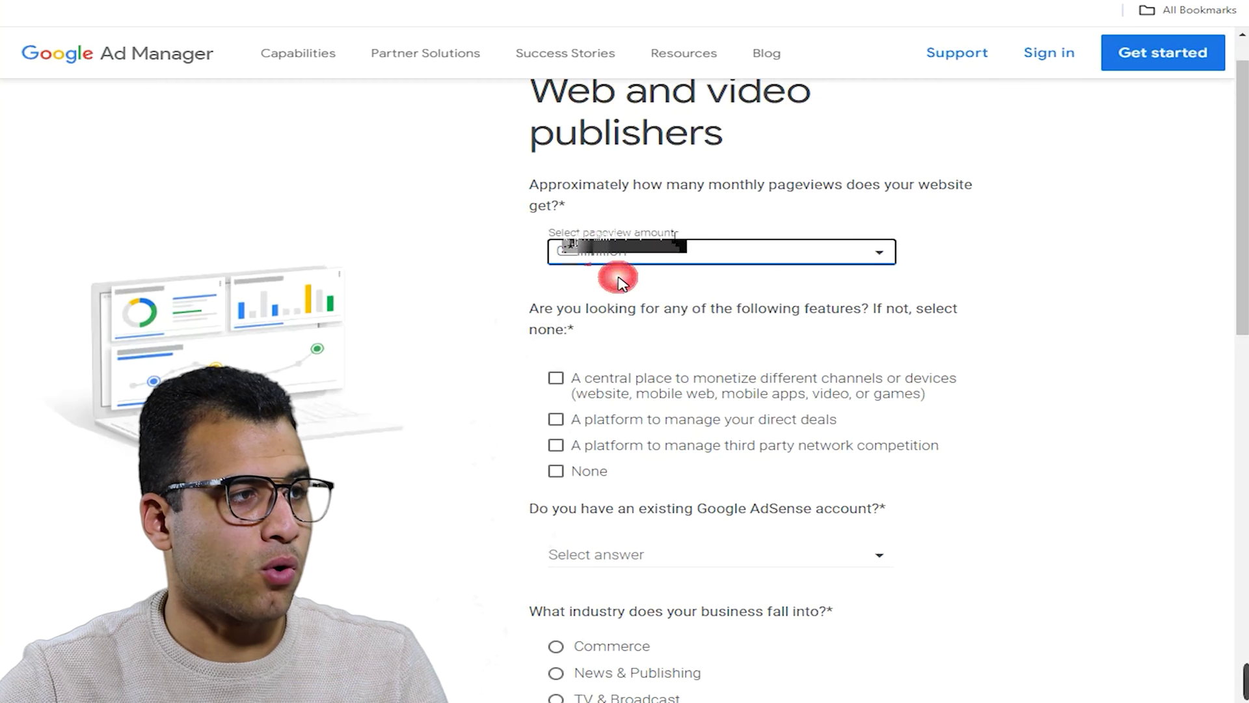
{"action": "scroll", "coordinate": [731, 239], "scroll_direction": "down", "scroll_amount": 1}
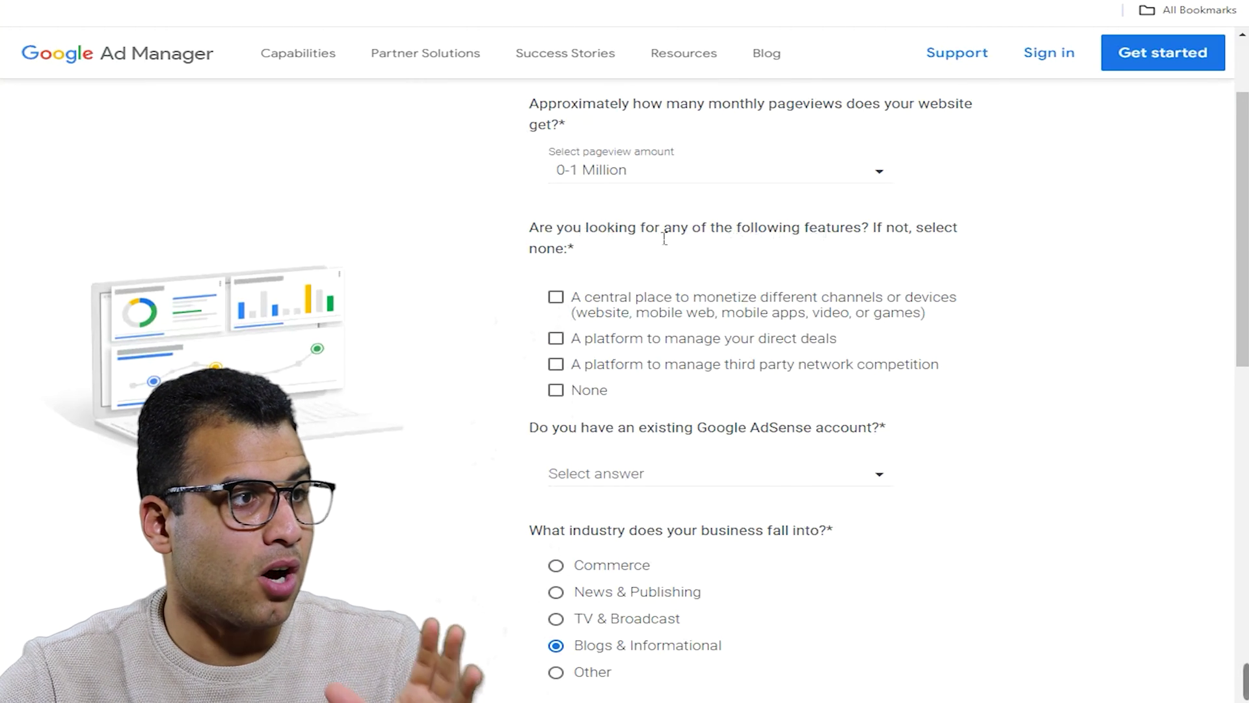
{"action": "left_click", "coordinate": [595, 312]}
{"action": "left_click_drag", "start_coordinate": [588, 317], "coordinate": [873, 326]}
- Answer Yes to the question about having an existing Google AdSense account
{"action": "scroll", "coordinate": [894, 329], "scroll_direction": "down", "scroll_amount": 5}
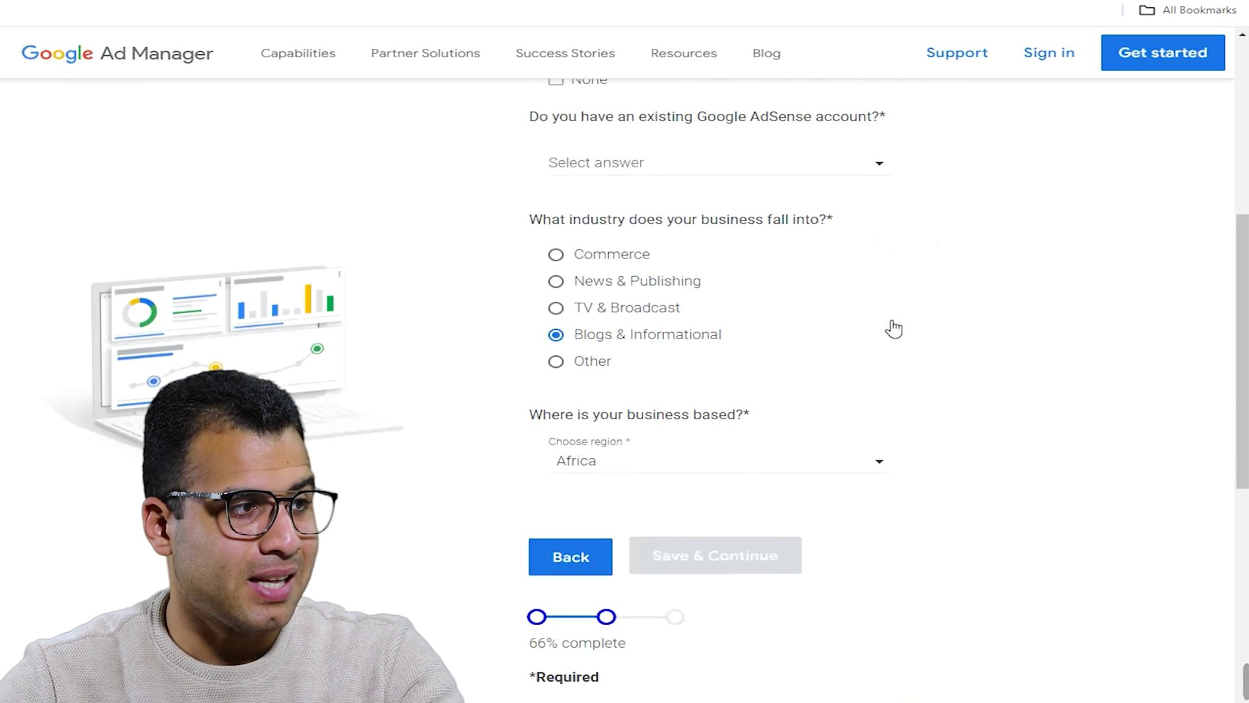
{"action": "left_click", "coordinate": [652, 447]}
{"action": "left_click", "coordinate": [655, 468]}
{"action": "scroll", "coordinate": [607, 444], "scroll_direction": "up", "scroll_amount": 4}
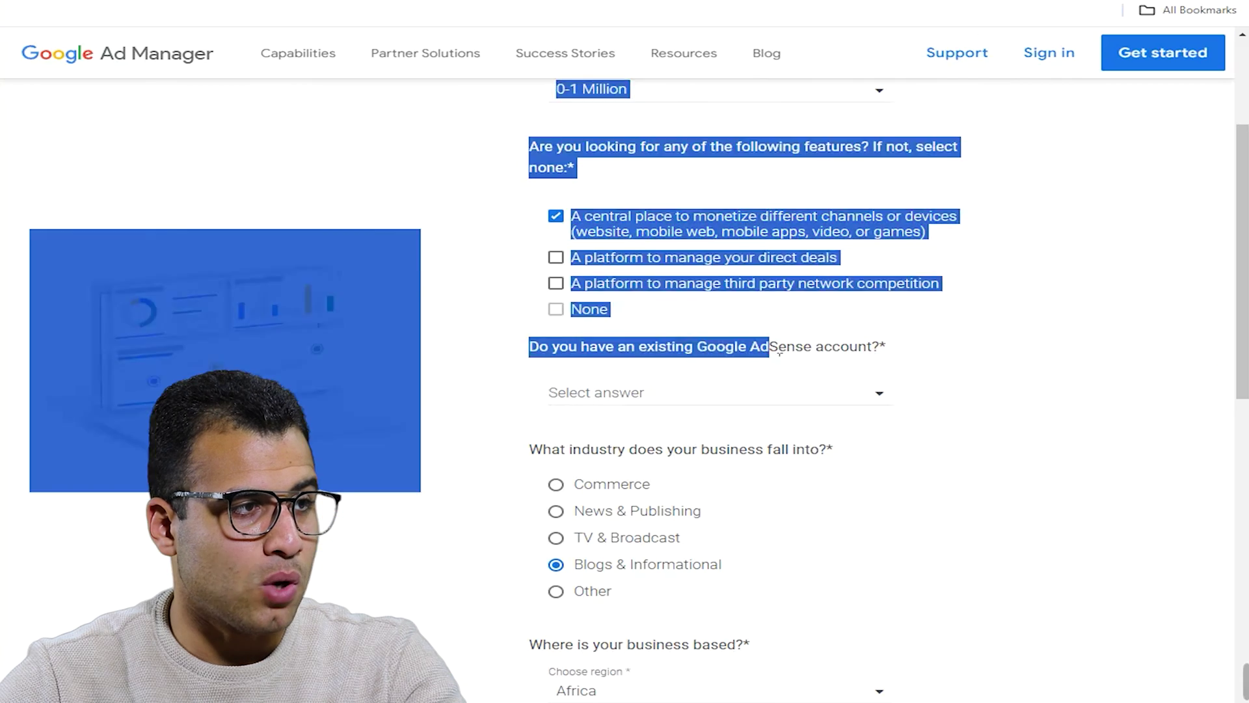
{"action": "left_click_drag", "start_coordinate": [850, 346], "coordinate": [731, 379]}
{"action": "left_click_drag", "start_coordinate": [563, 361], "coordinate": [584, 350]}
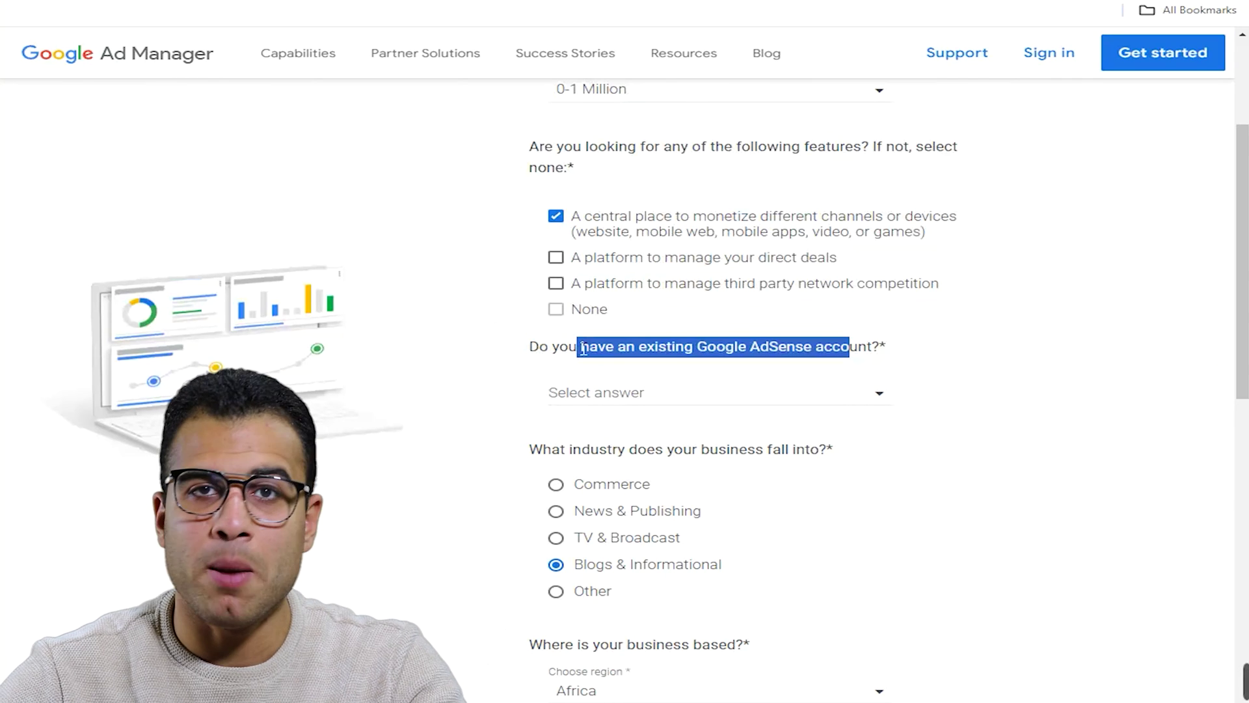
{"action": "left_click", "coordinate": [587, 397]}
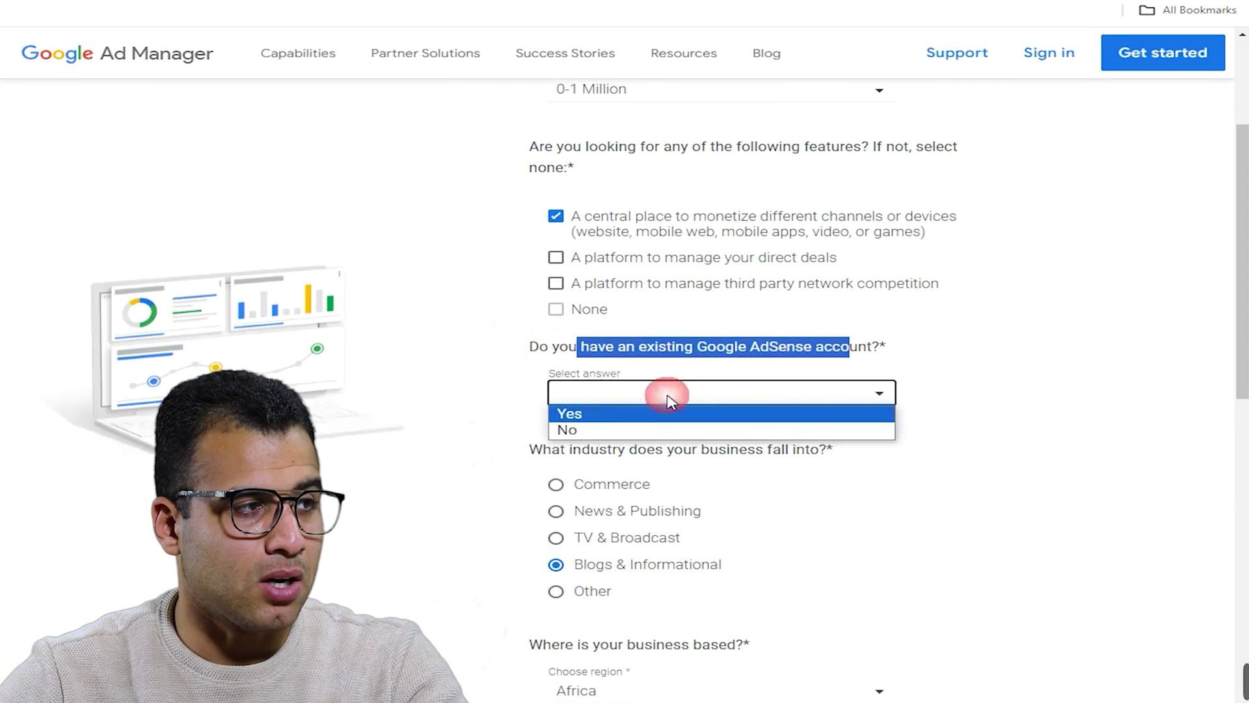
{"action": "left_click_drag", "start_coordinate": [605, 348], "coordinate": [842, 351]}
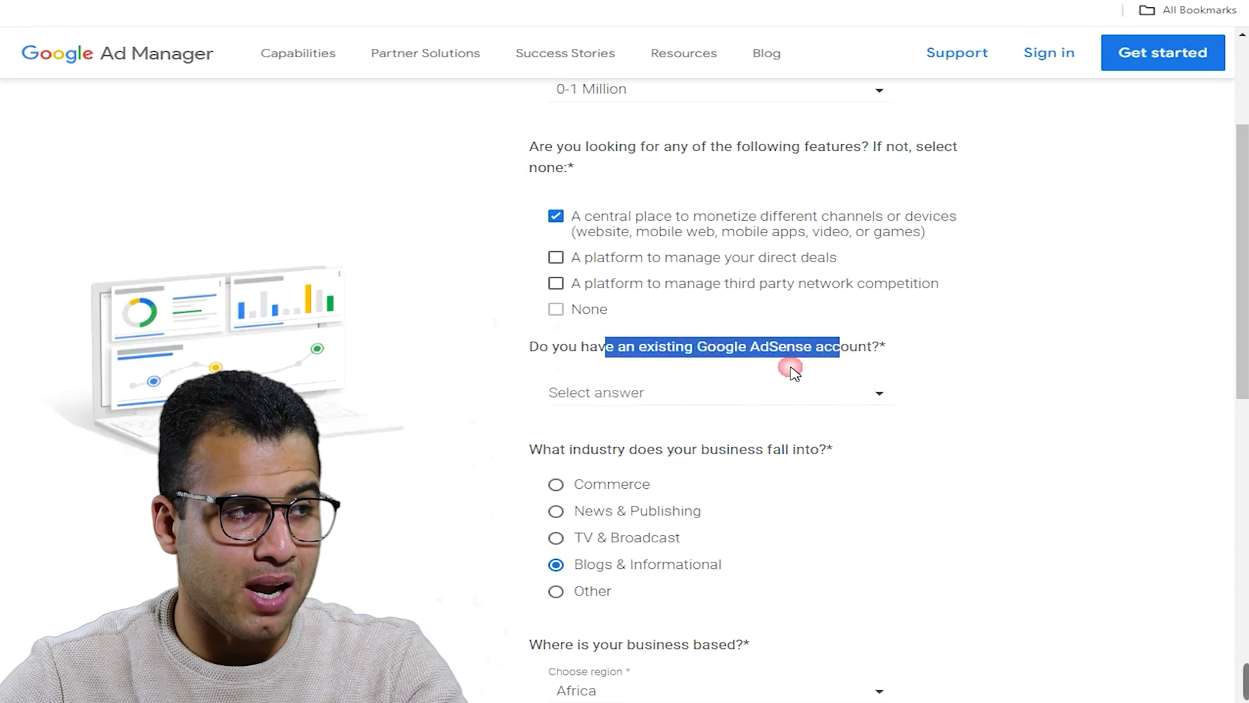
{"action": "left_click", "coordinate": [702, 403]}
{"action": "left_click", "coordinate": [703, 414]}
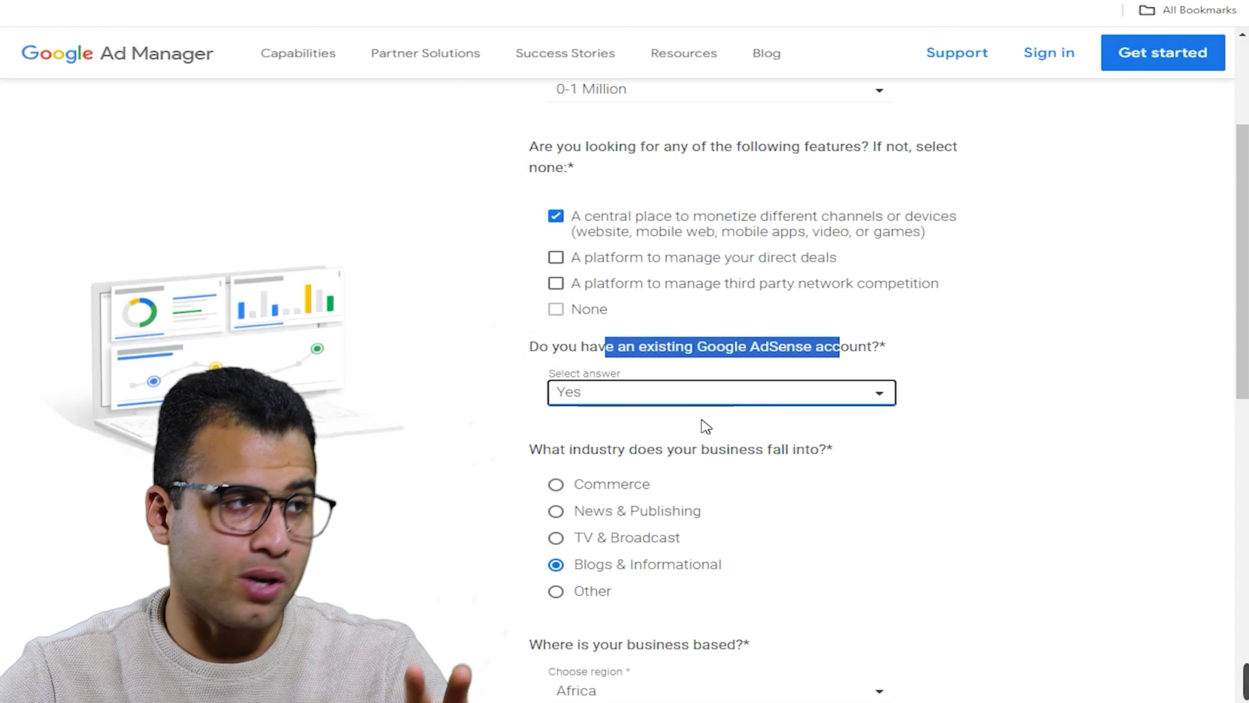
- Change the answer about an existing Google AdSense account to No
{"action": "scroll", "coordinate": [684, 474], "scroll_direction": "down", "scroll_amount": 6}
{"action": "scroll", "coordinate": [680, 463], "scroll_direction": "up", "scroll_amount": 4}
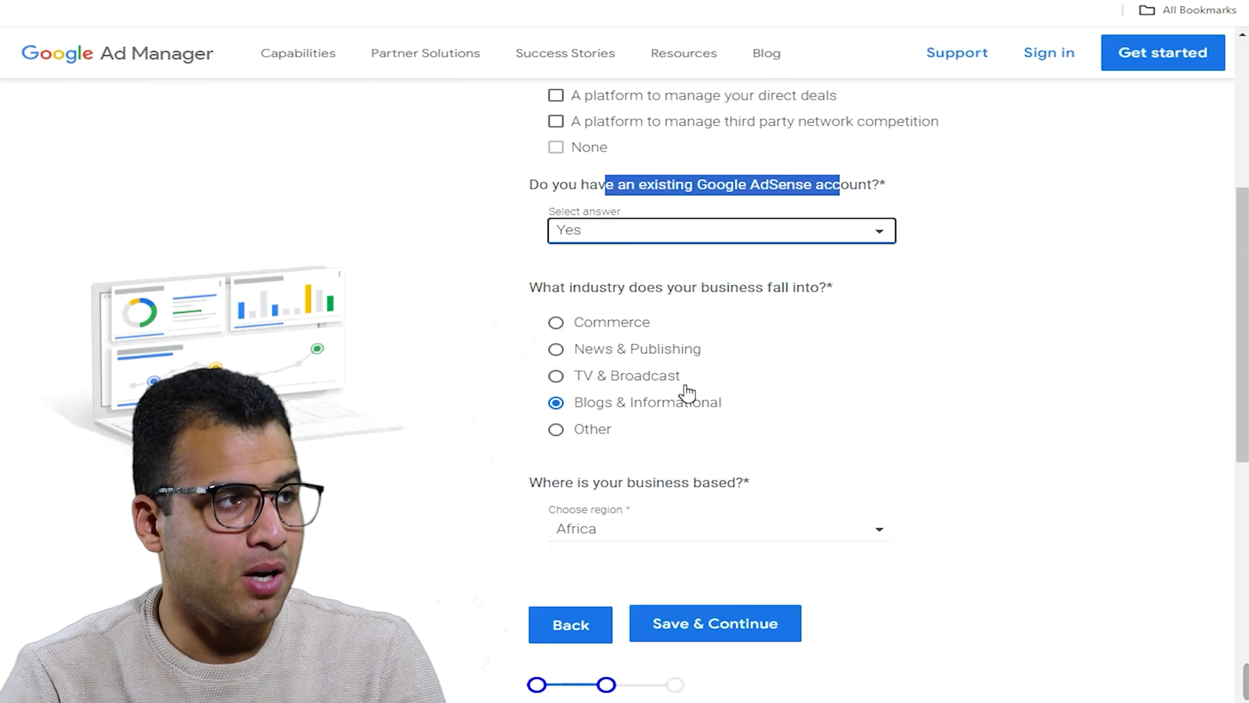
{"action": "left_click", "coordinate": [732, 234]}
{"action": "left_click", "coordinate": [712, 267]}
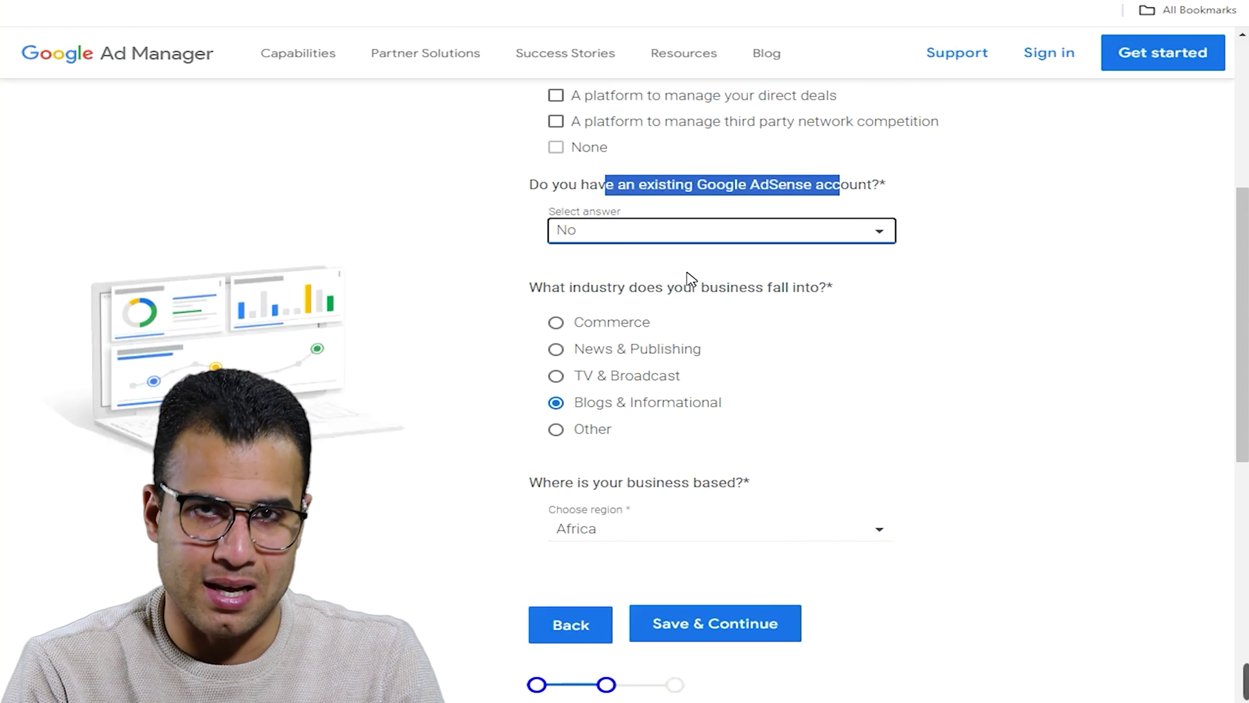
- Set the existing AdSense account answer back to Yes and submit the questionnaire to proceed to the Ad Manager sign-up
{"action": "left_click", "coordinate": [661, 235]}
{"action": "left_click", "coordinate": [609, 249]}
{"action": "left_click", "coordinate": [708, 632]}
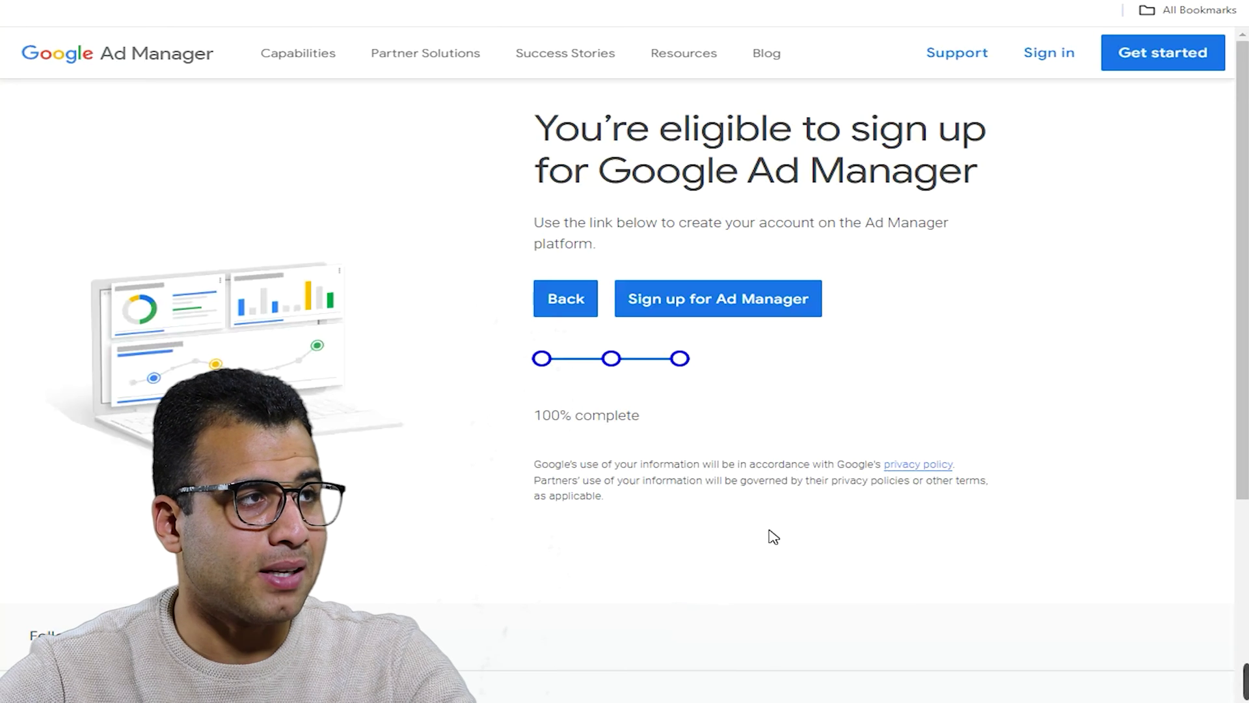
{"action": "left_click", "coordinate": [726, 311]}
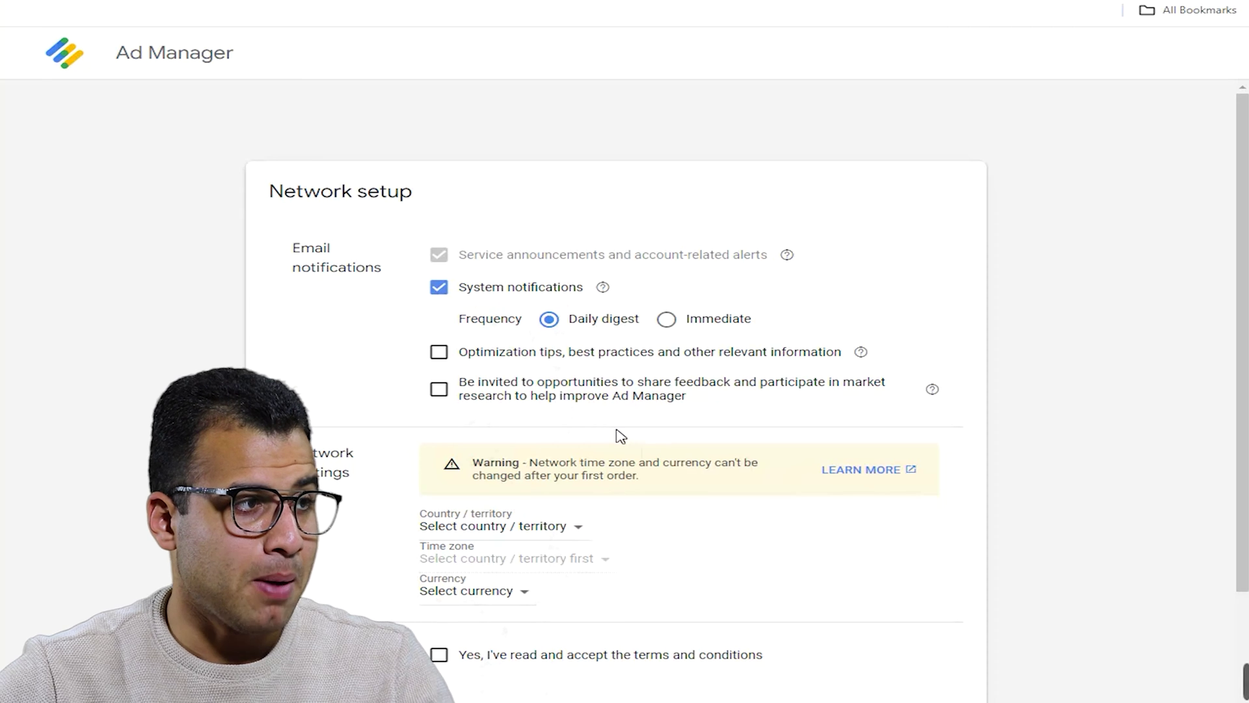
- Enable email notifications for optimization tips and for invitations to feedback and market research
{"action": "left_click", "coordinate": [438, 351]}
{"action": "left_click", "coordinate": [439, 389]}
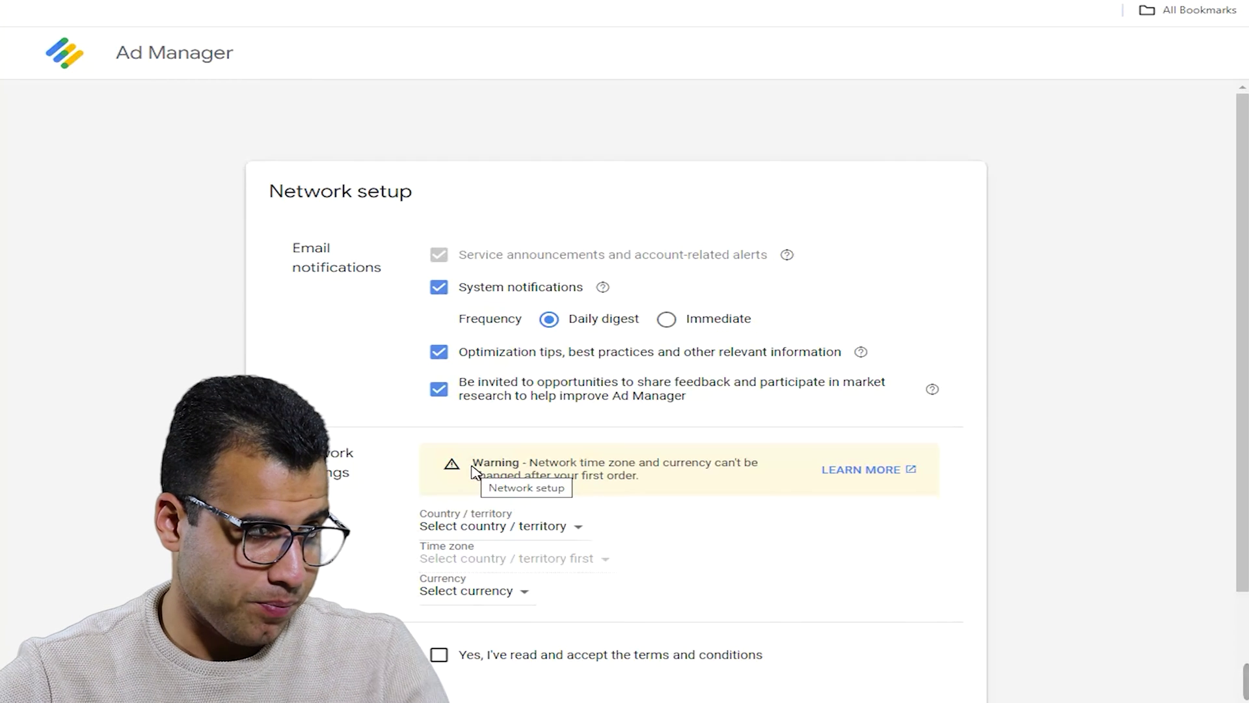
- Set the network's country / territory to Egypt
{"action": "scroll", "coordinate": [481, 455], "scroll_direction": "down", "scroll_amount": 3}
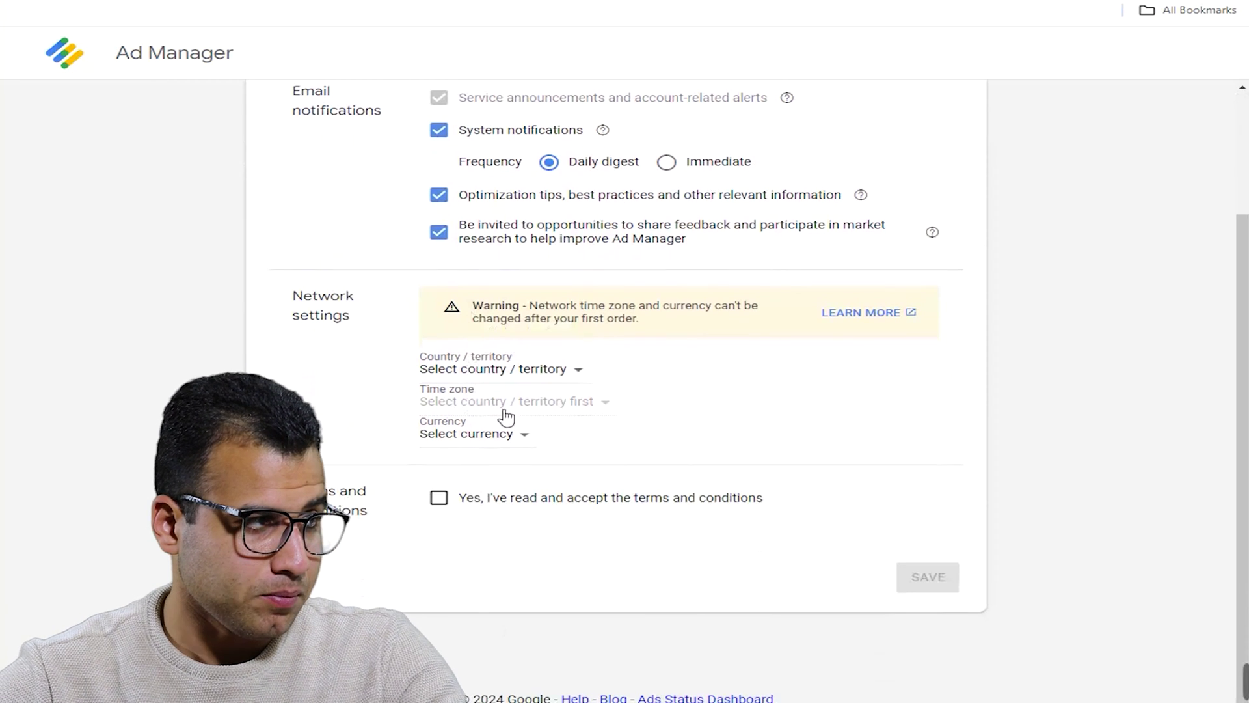
{"action": "left_click", "coordinate": [470, 370]}
{"action": "scroll", "coordinate": [479, 452], "scroll_direction": "down", "scroll_amount": 15}
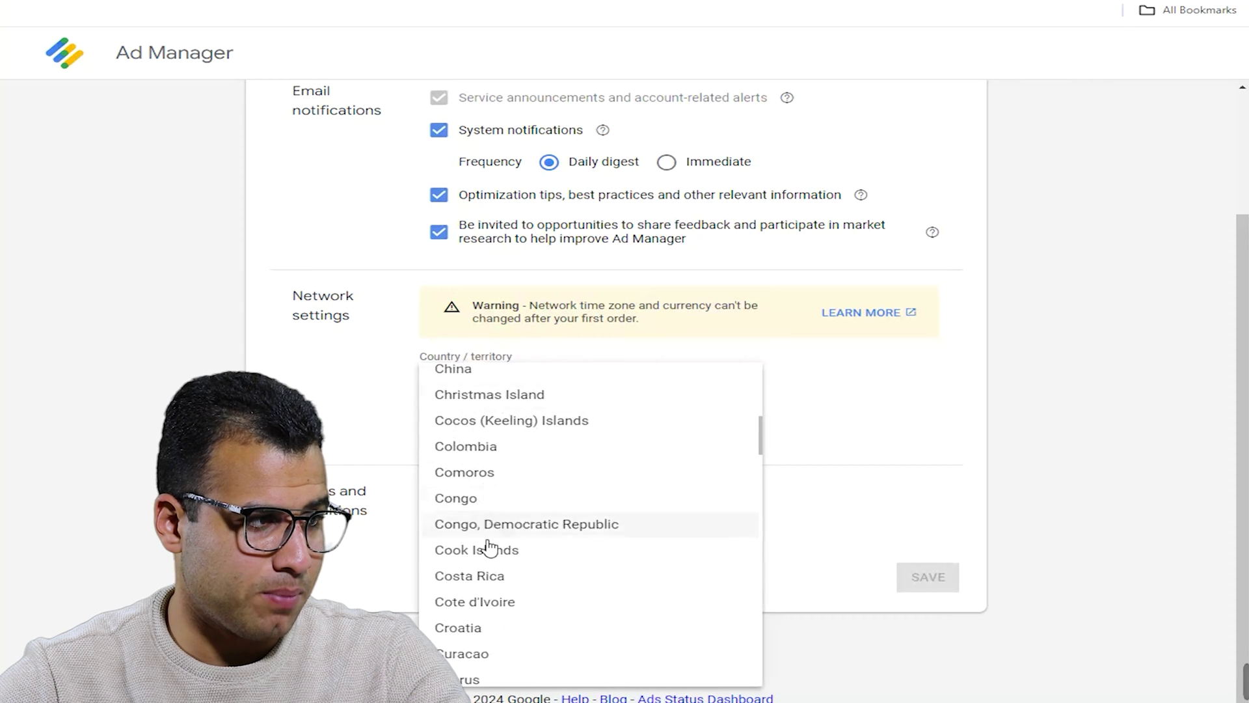
{"action": "scroll", "coordinate": [492, 524], "scroll_direction": "down", "scroll_amount": 5}
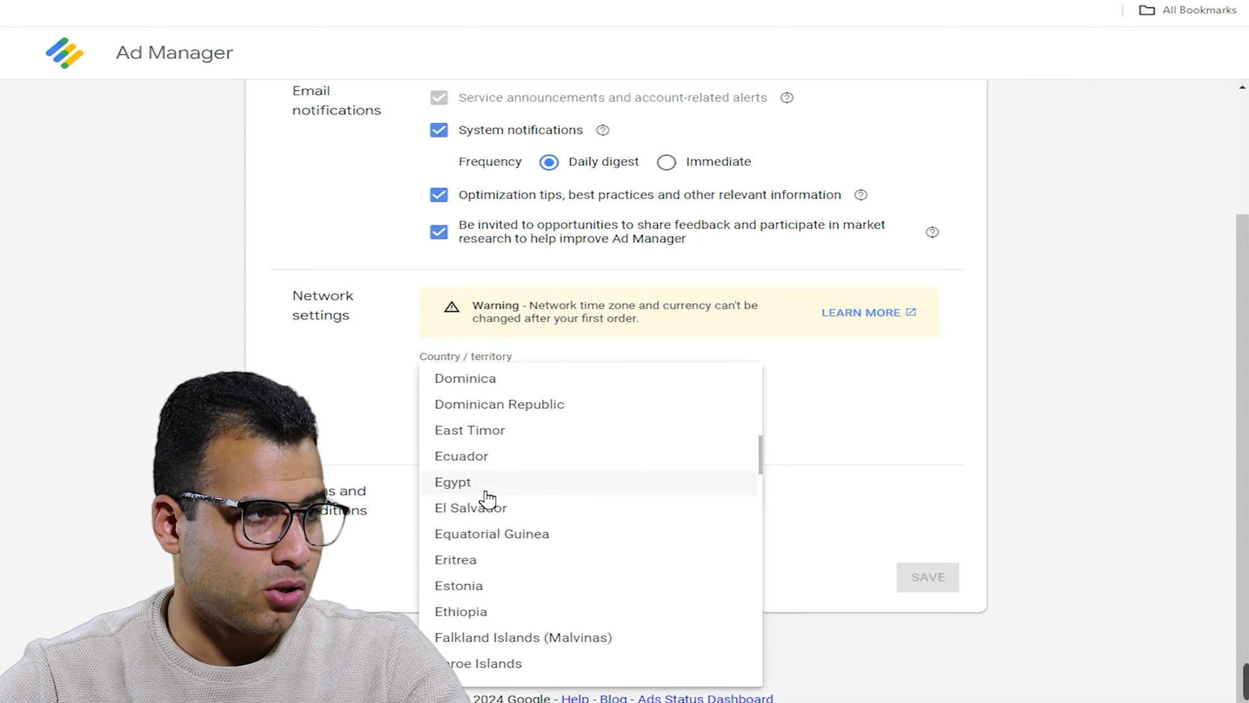
{"action": "left_click", "coordinate": [486, 485]}
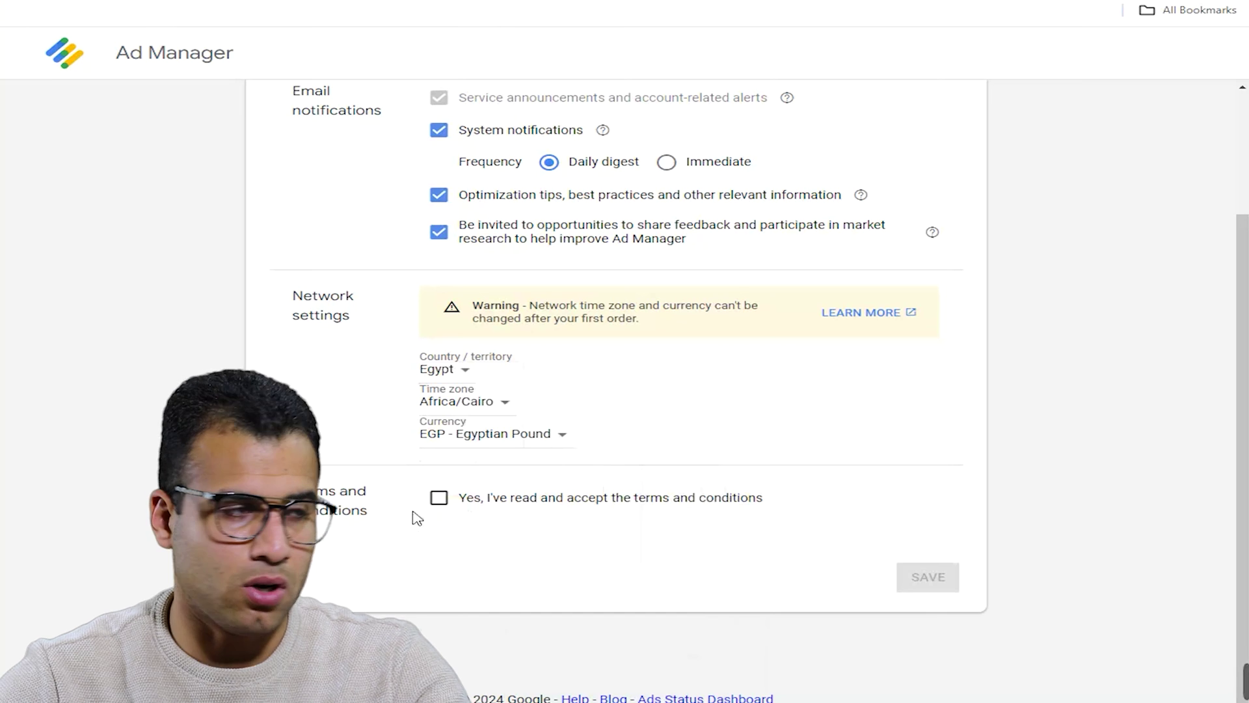
- Set the network's currency to USD - US Dollar
{"action": "left_click", "coordinate": [469, 441]}
{"action": "scroll", "coordinate": [510, 349], "scroll_direction": "down", "scroll_amount": 15}
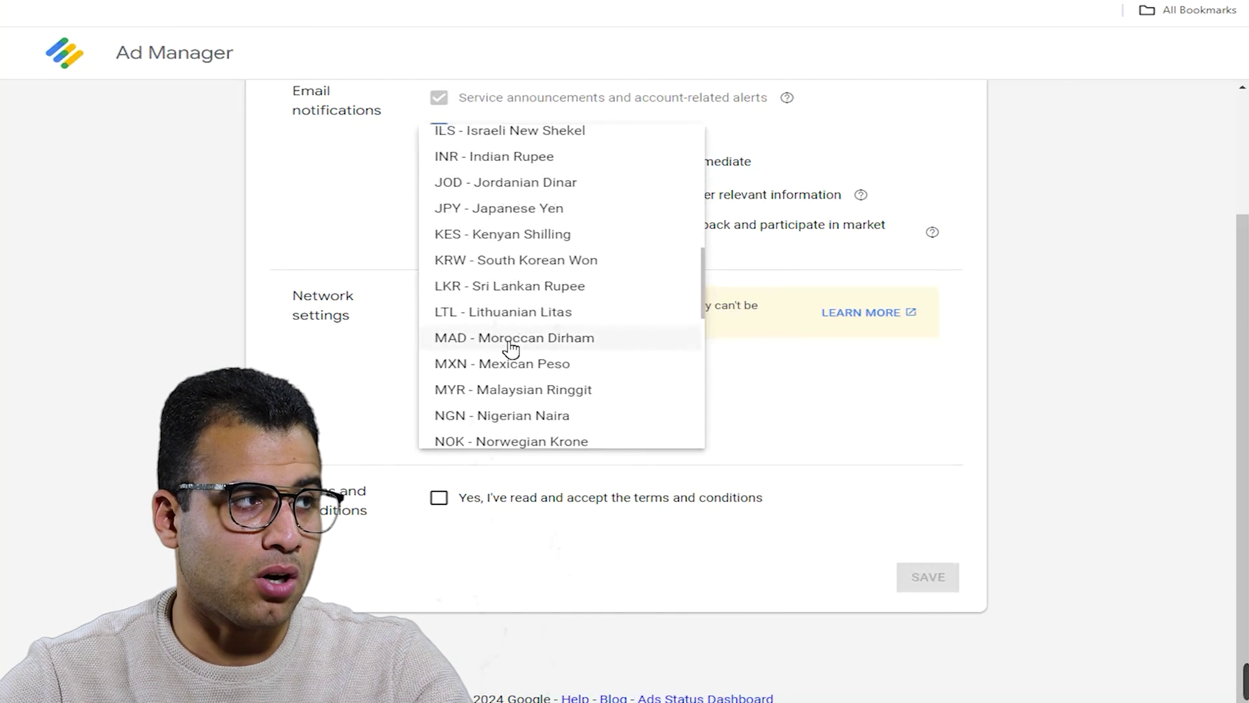
{"action": "scroll", "coordinate": [510, 349], "scroll_direction": "down", "scroll_amount": 3}
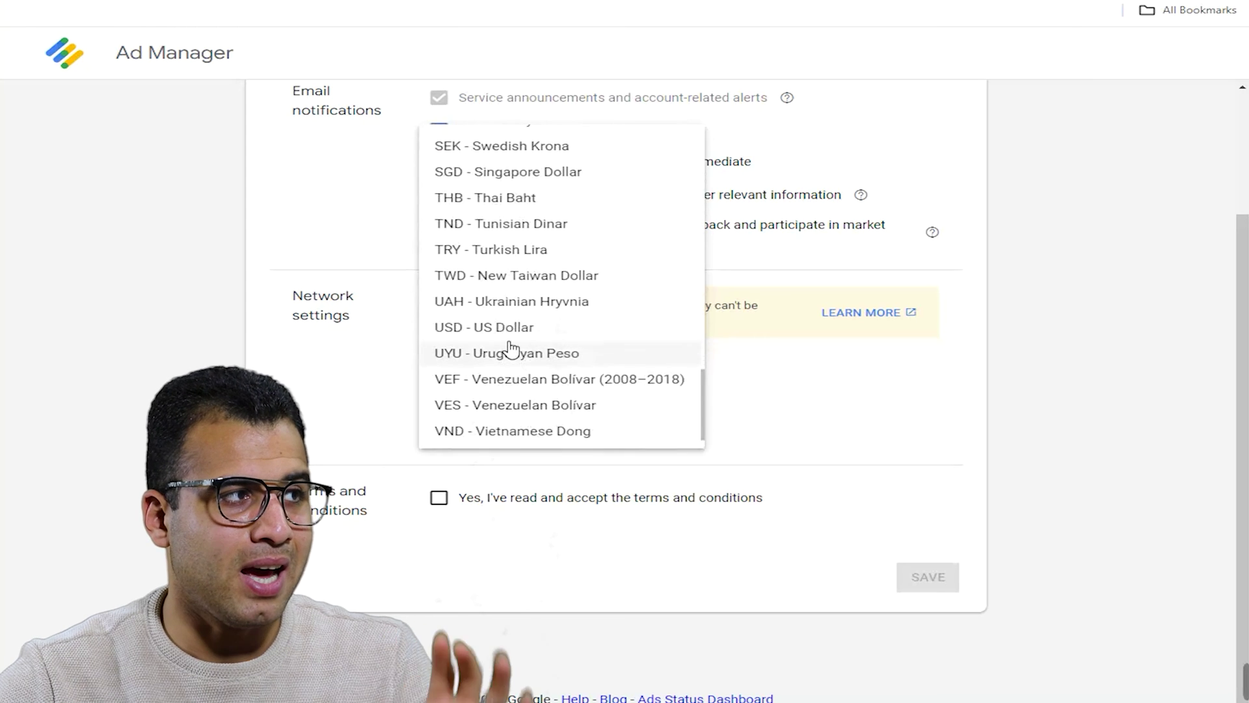
{"action": "scroll", "coordinate": [512, 357], "scroll_direction": "up", "scroll_amount": 9}
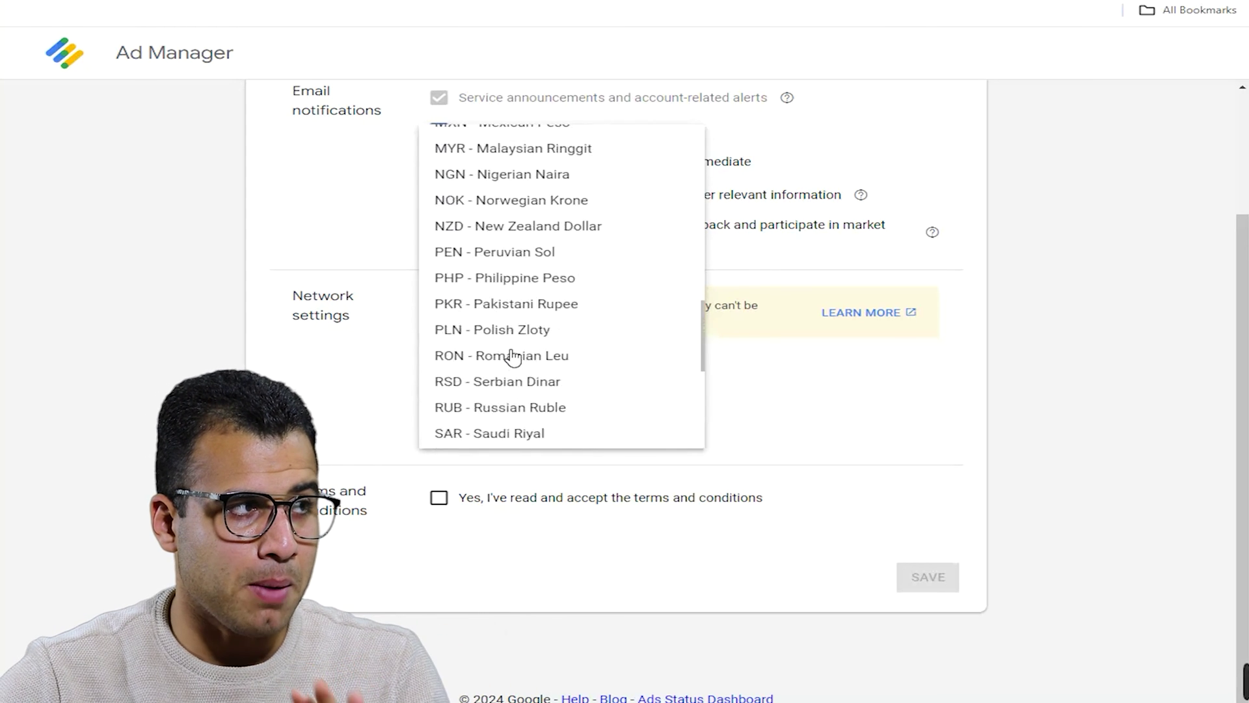
{"action": "scroll", "coordinate": [512, 357], "scroll_direction": "up", "scroll_amount": 10}
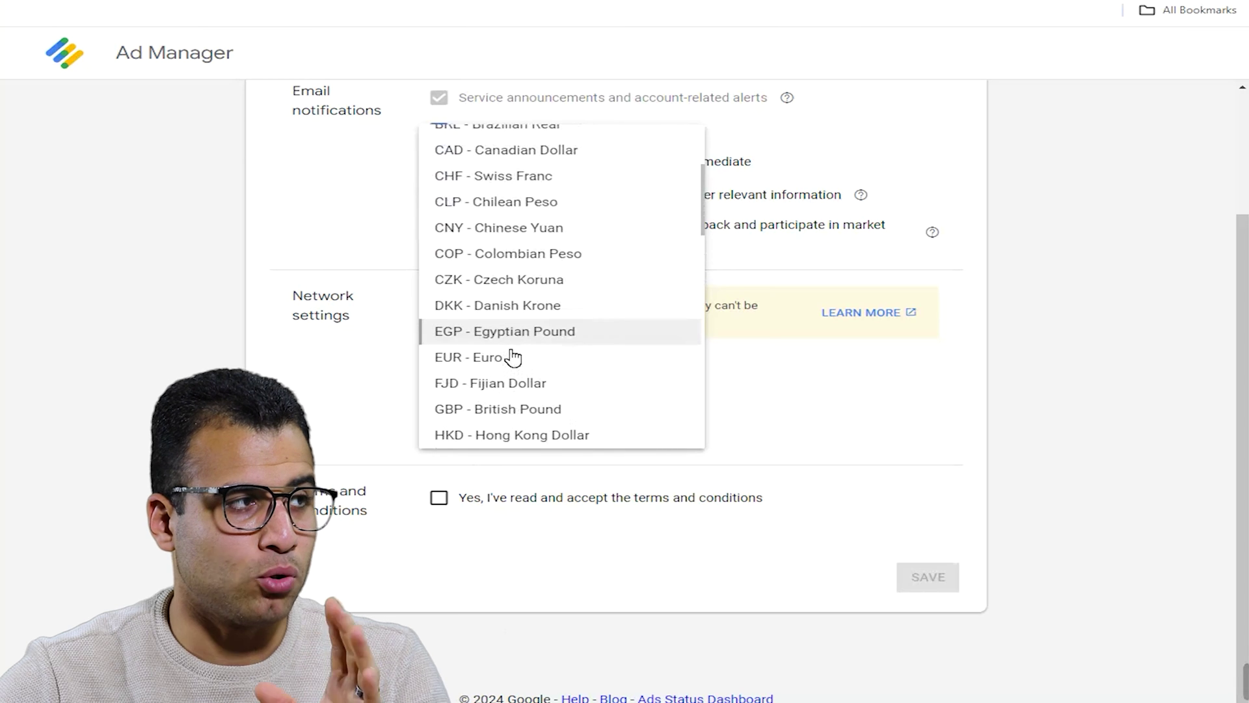
{"action": "scroll", "coordinate": [512, 356], "scroll_direction": "down", "scroll_amount": 10}
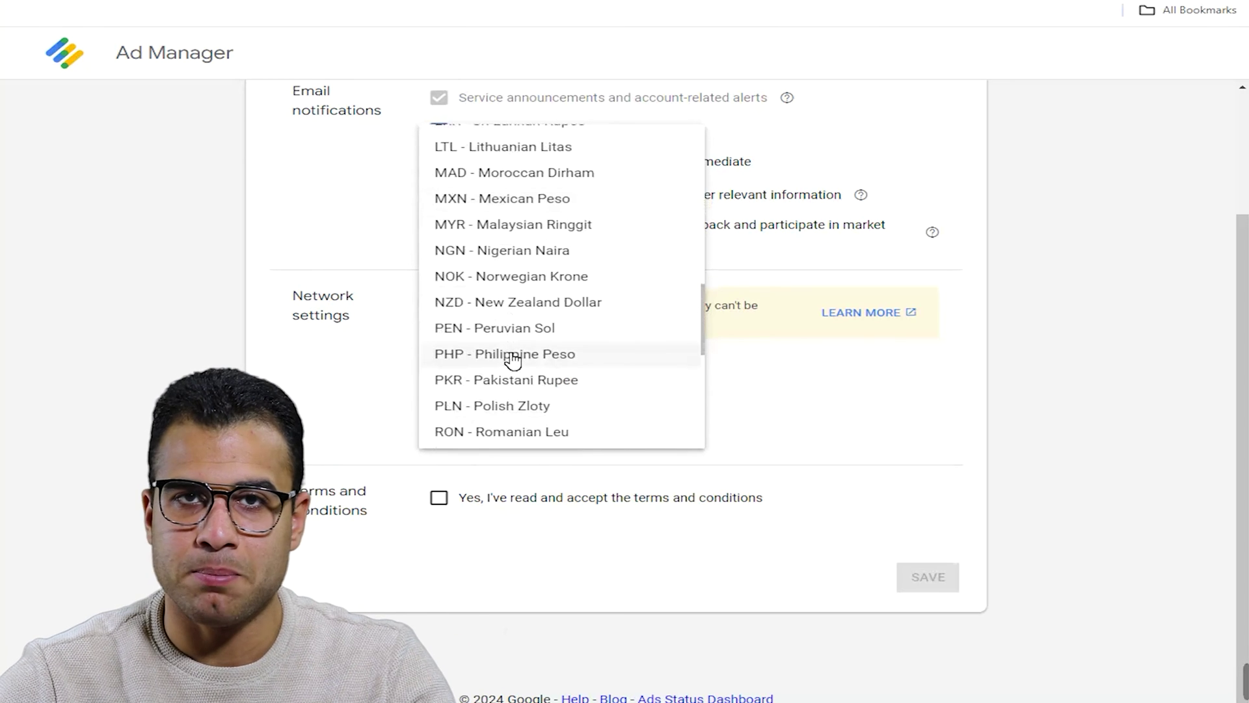
{"action": "scroll", "coordinate": [512, 359], "scroll_direction": "down", "scroll_amount": 3}
{"action": "scroll", "coordinate": [512, 364], "scroll_direction": "down", "scroll_amount": 5}
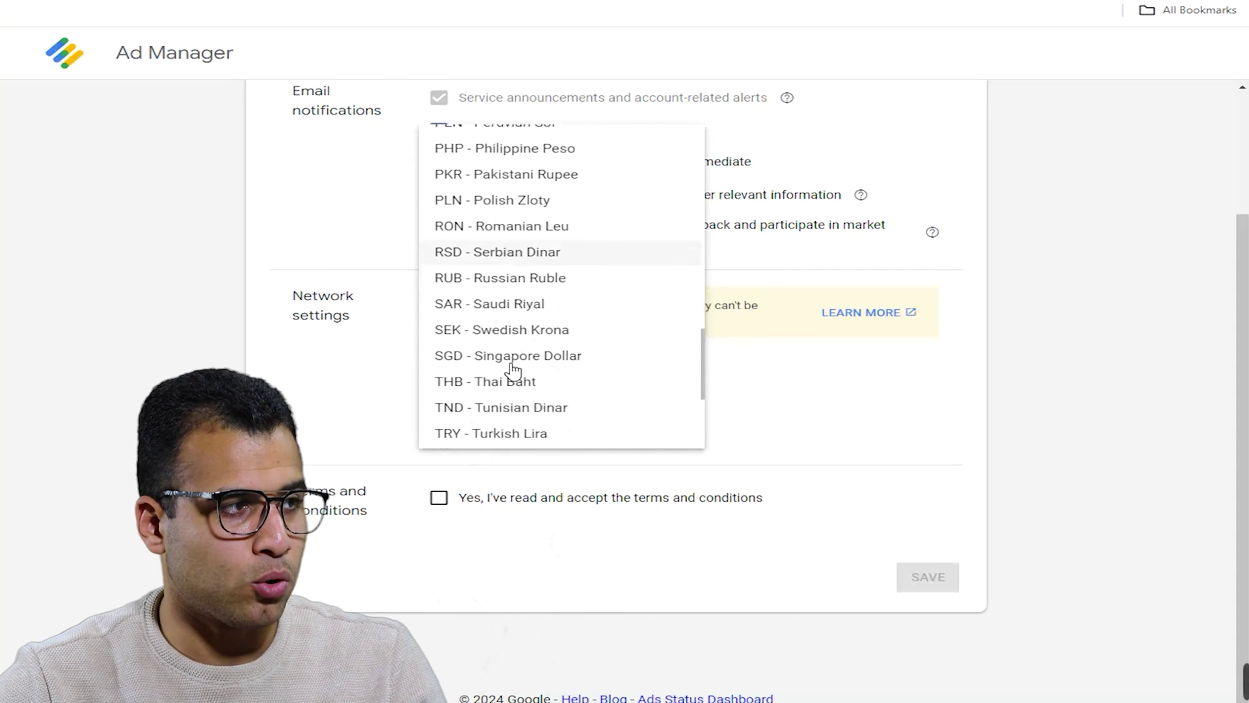
{"action": "scroll", "coordinate": [510, 368], "scroll_direction": "down", "scroll_amount": 7}
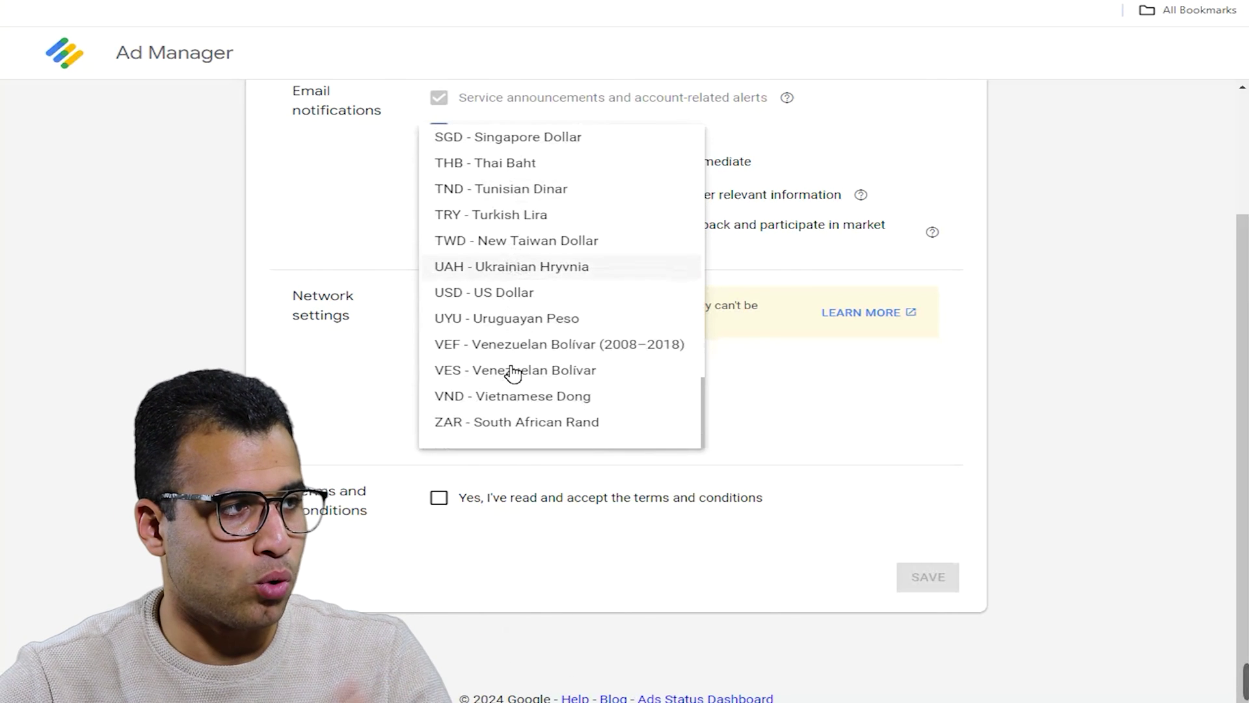
{"action": "left_click", "coordinate": [518, 295]}
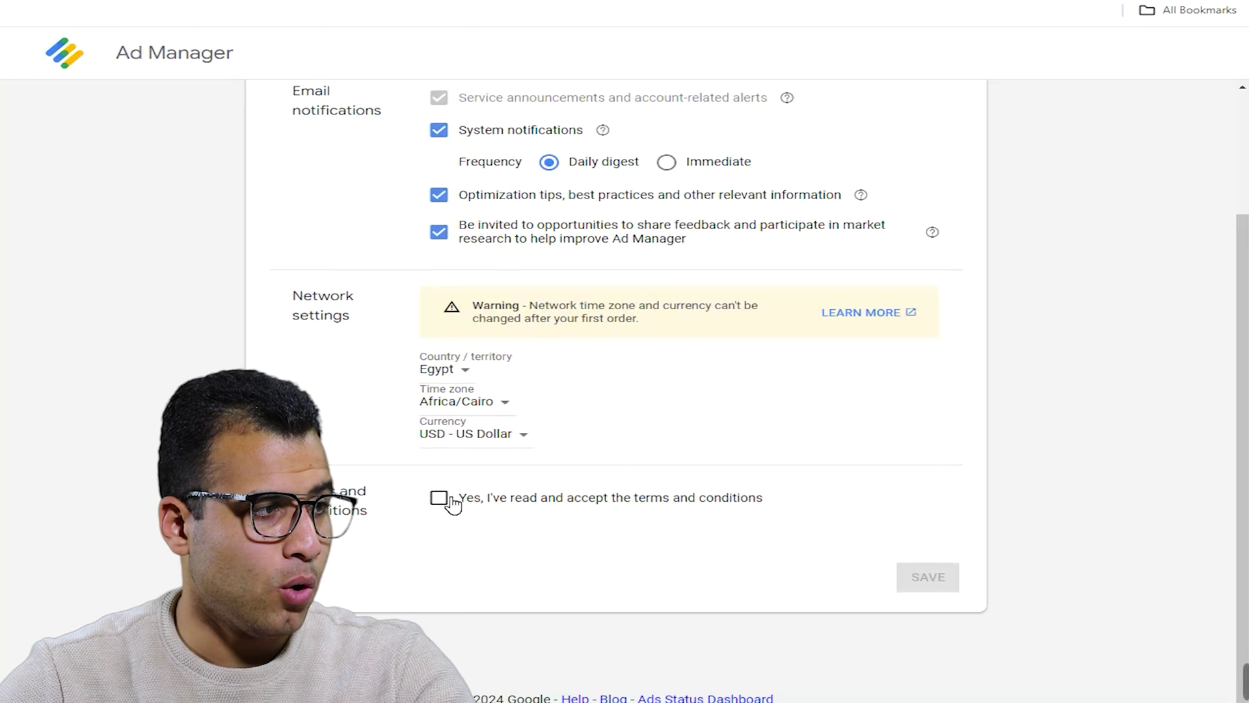
- Accept the terms and conditions and save the network setup
{"action": "left_click", "coordinate": [443, 498]}
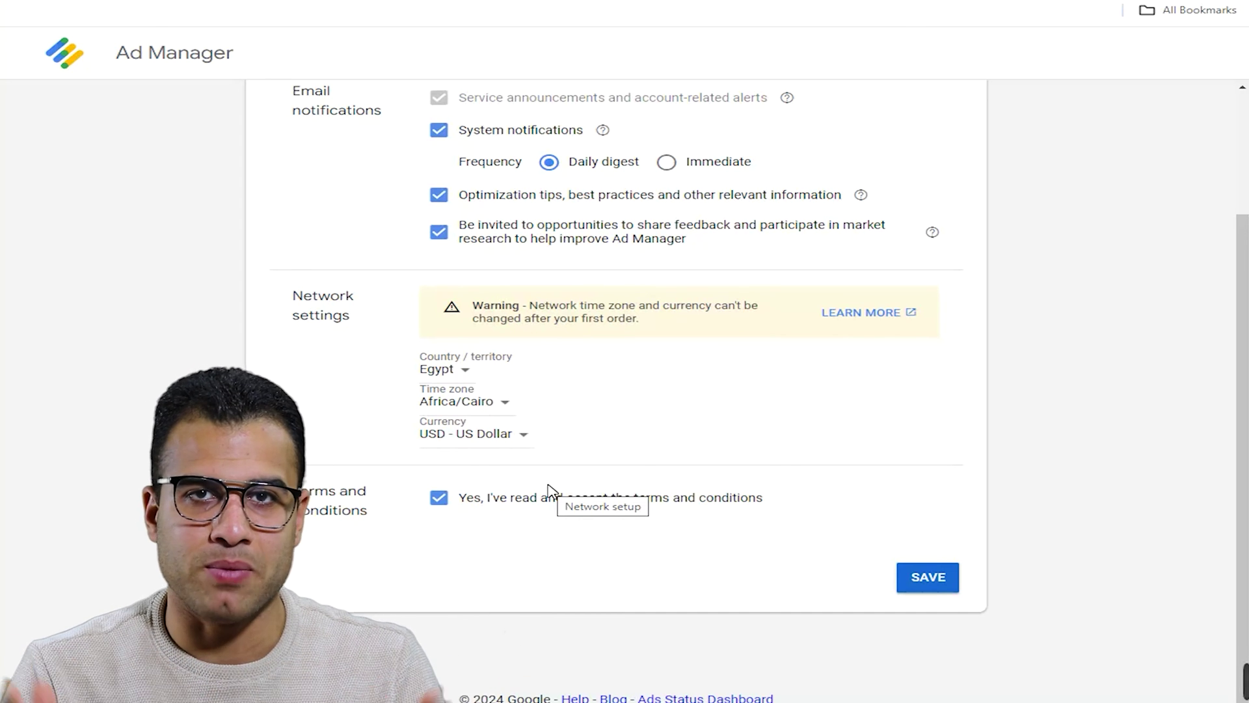
{"action": "left_click", "coordinate": [914, 577]}
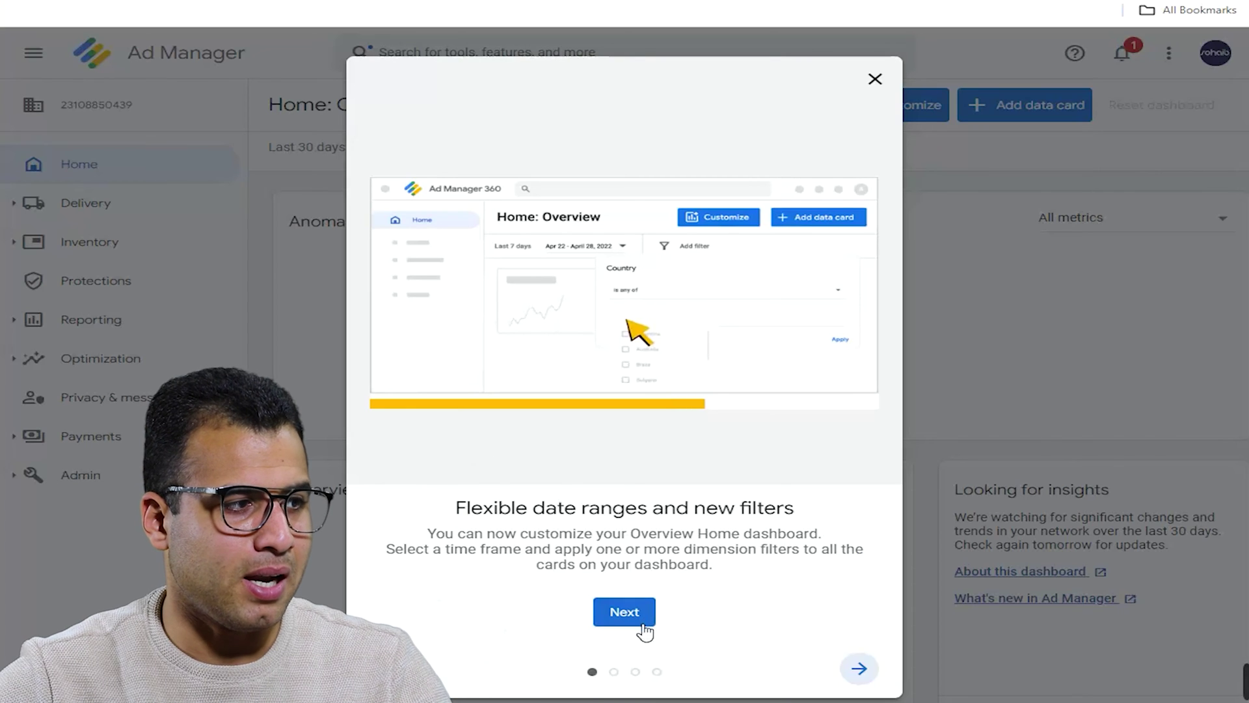
- Go through the introductory tour of the Home dashboard to its end and close it
{"action": "left_click", "coordinate": [643, 626]}
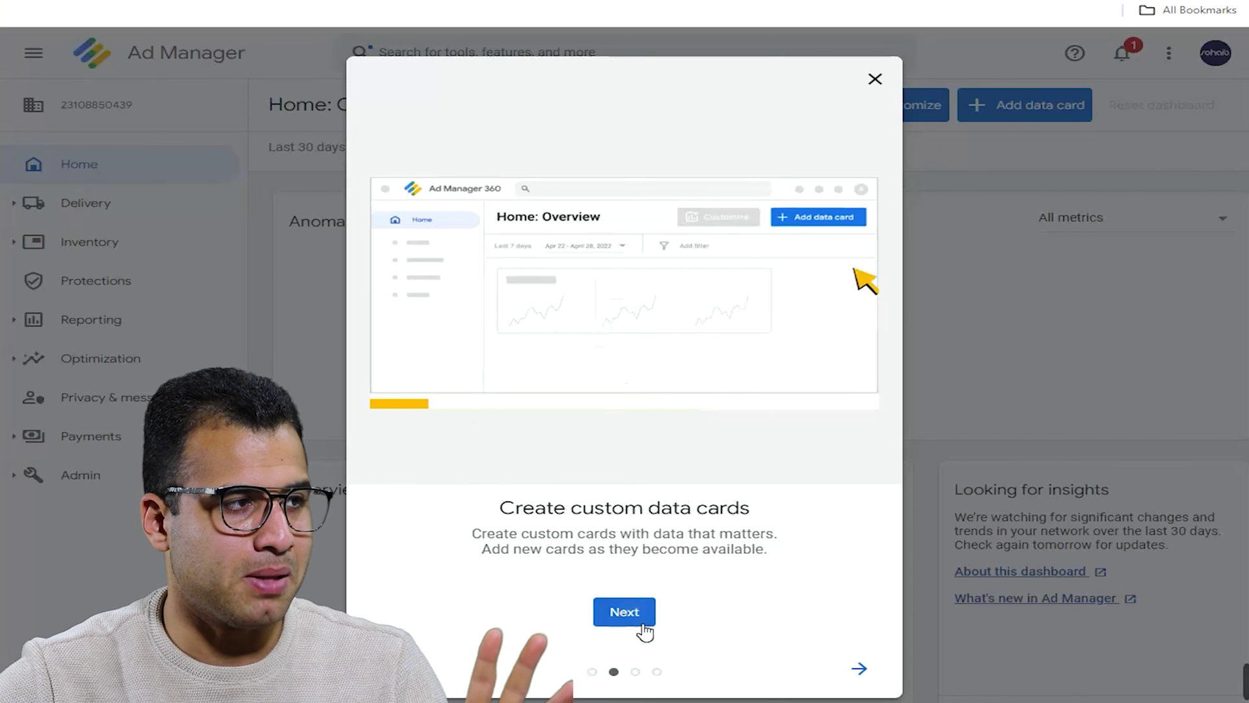
{"action": "left_click", "coordinate": [644, 625]}
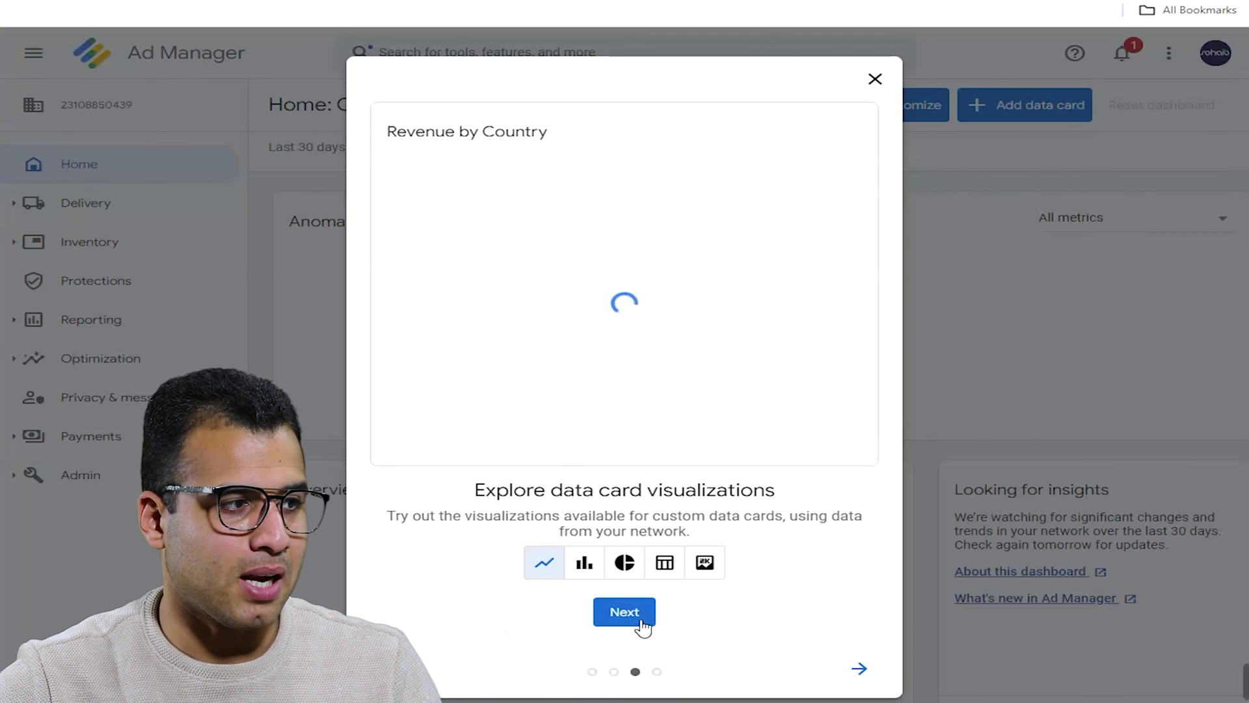
{"action": "left_click", "coordinate": [644, 623]}
{"action": "left_click", "coordinate": [678, 613]}
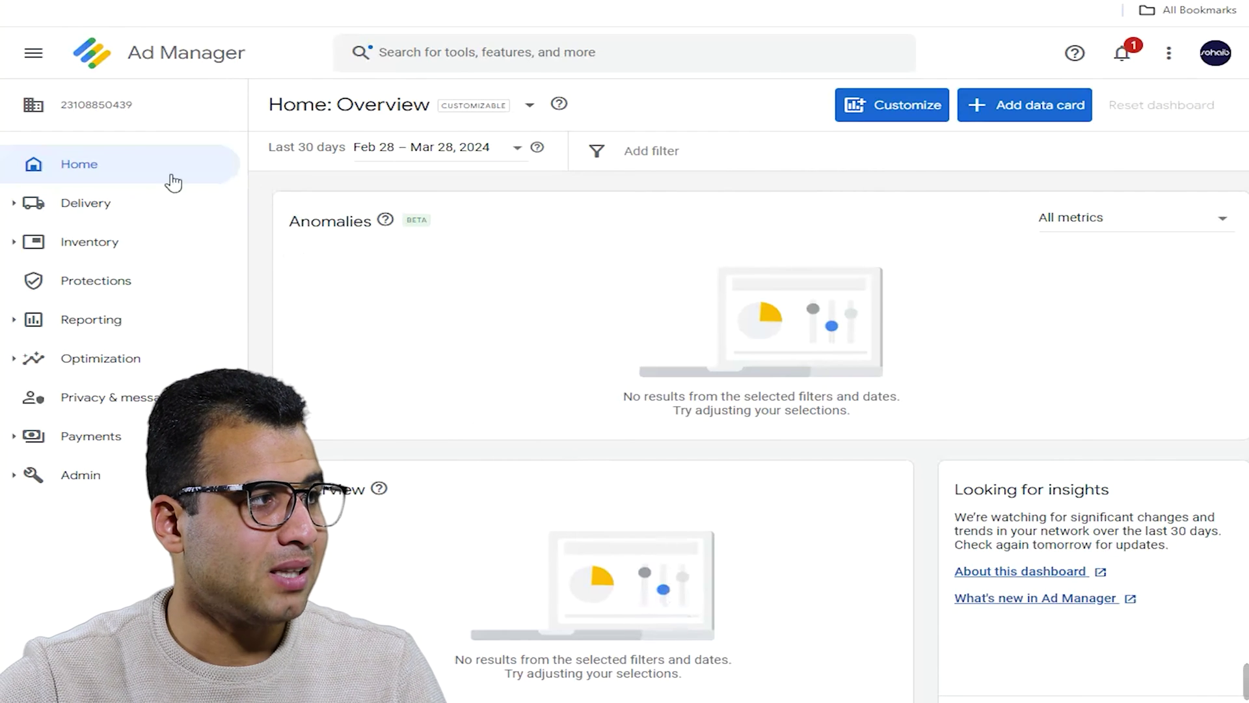
- Expand the Delivery section and view its Orders page
{"action": "left_click", "coordinate": [128, 204]}
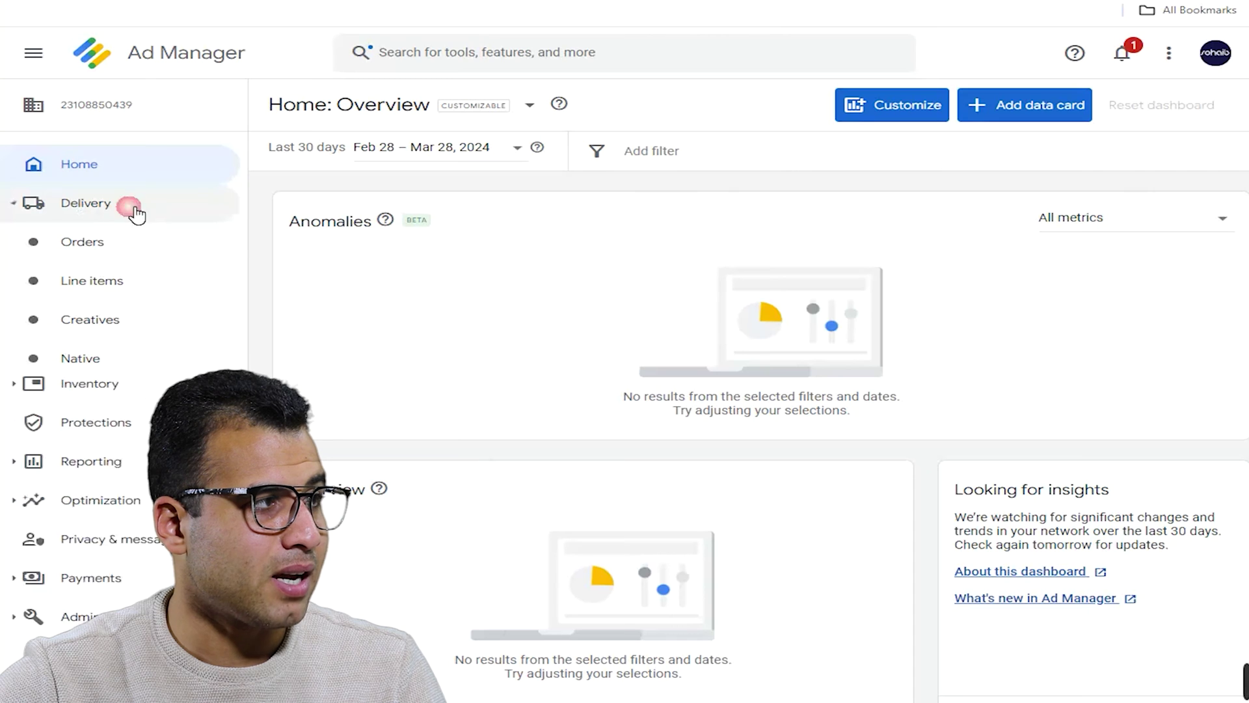
{"action": "left_click", "coordinate": [102, 205]}
{"action": "left_click", "coordinate": [99, 204]}
{"action": "left_click", "coordinate": [84, 242]}
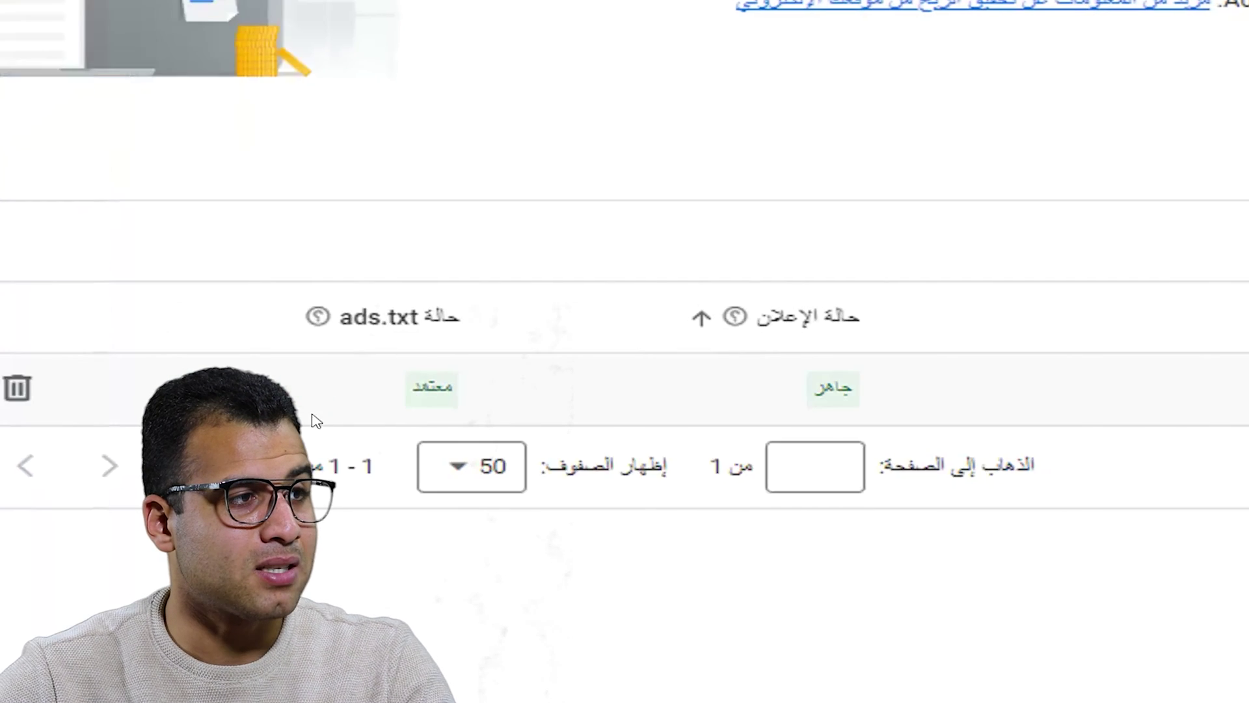
{"action": "key", "text": "F4"}
{"action": "key", "text": "F4"}
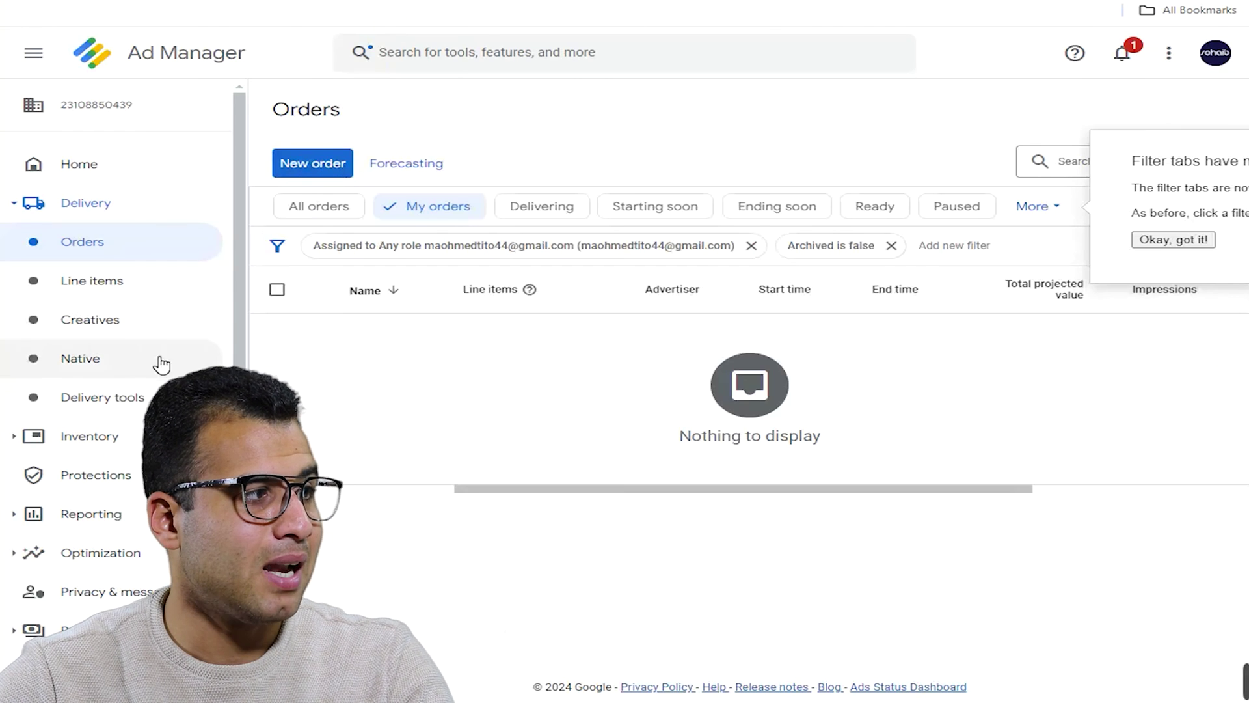
- Expand the Inventory section and open its Ad units page
{"action": "scroll", "coordinate": [132, 433], "scroll_direction": "down", "scroll_amount": 1}
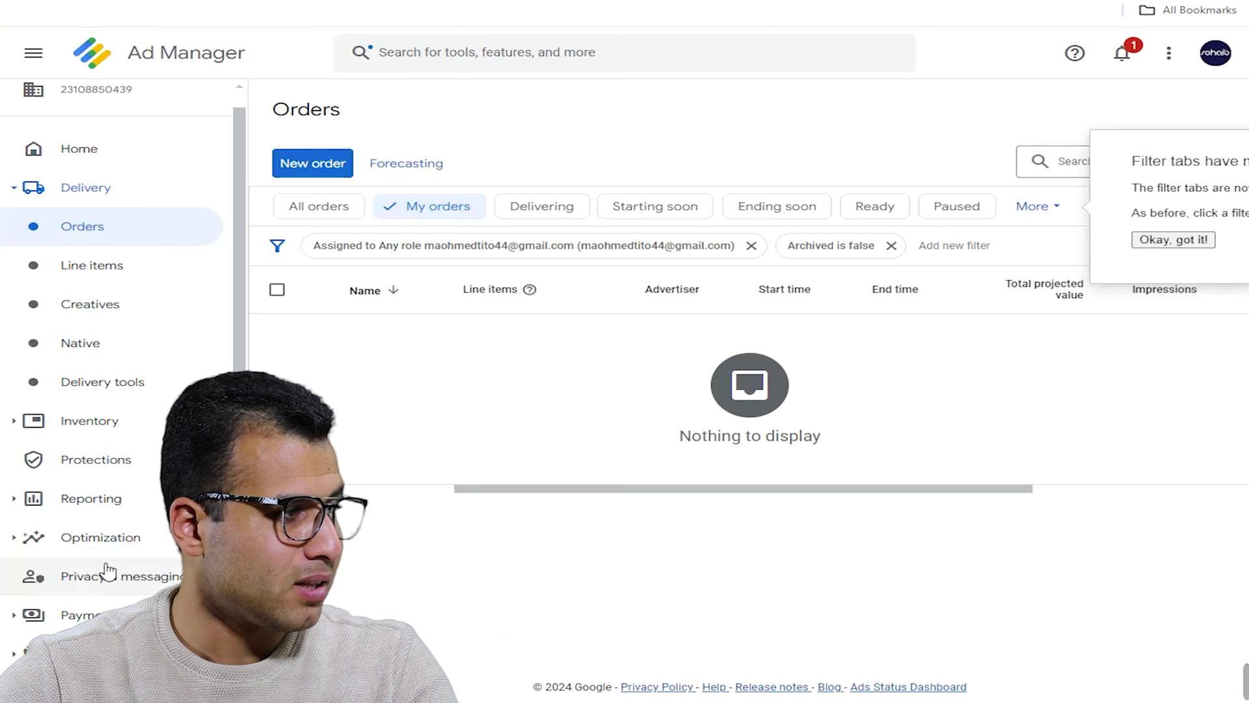
{"action": "left_click", "coordinate": [89, 421]}
{"action": "scroll", "coordinate": [104, 403], "scroll_direction": "down", "scroll_amount": 4}
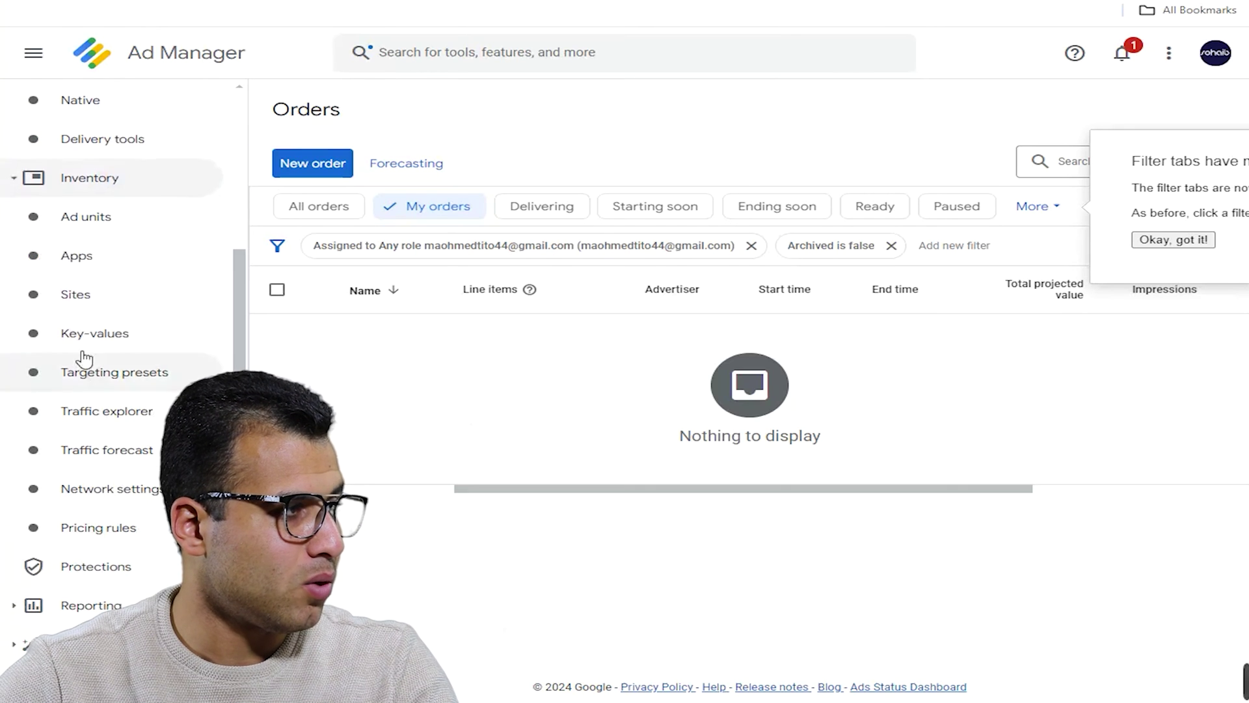
{"action": "left_click", "coordinate": [89, 216]}
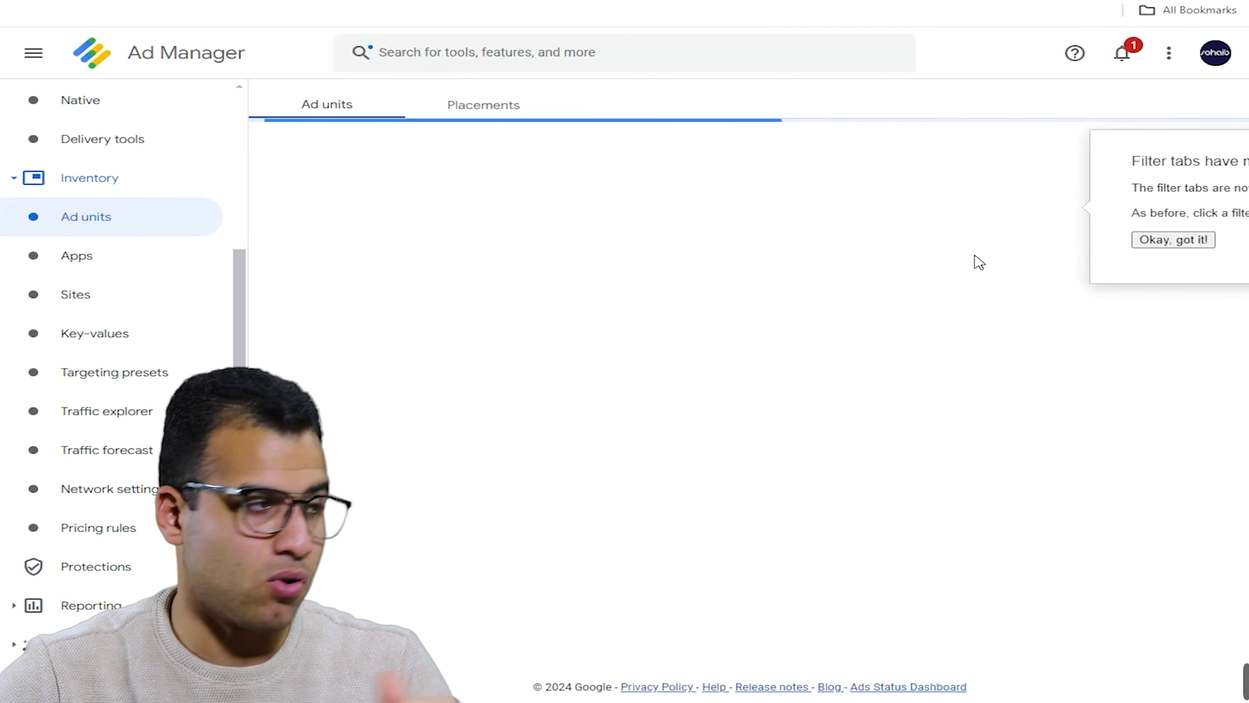
- Open the Inventory section's Sites page and dismiss the filter tabs notice, with the page zoom at 90%
{"action": "left_click", "coordinate": [92, 301]}
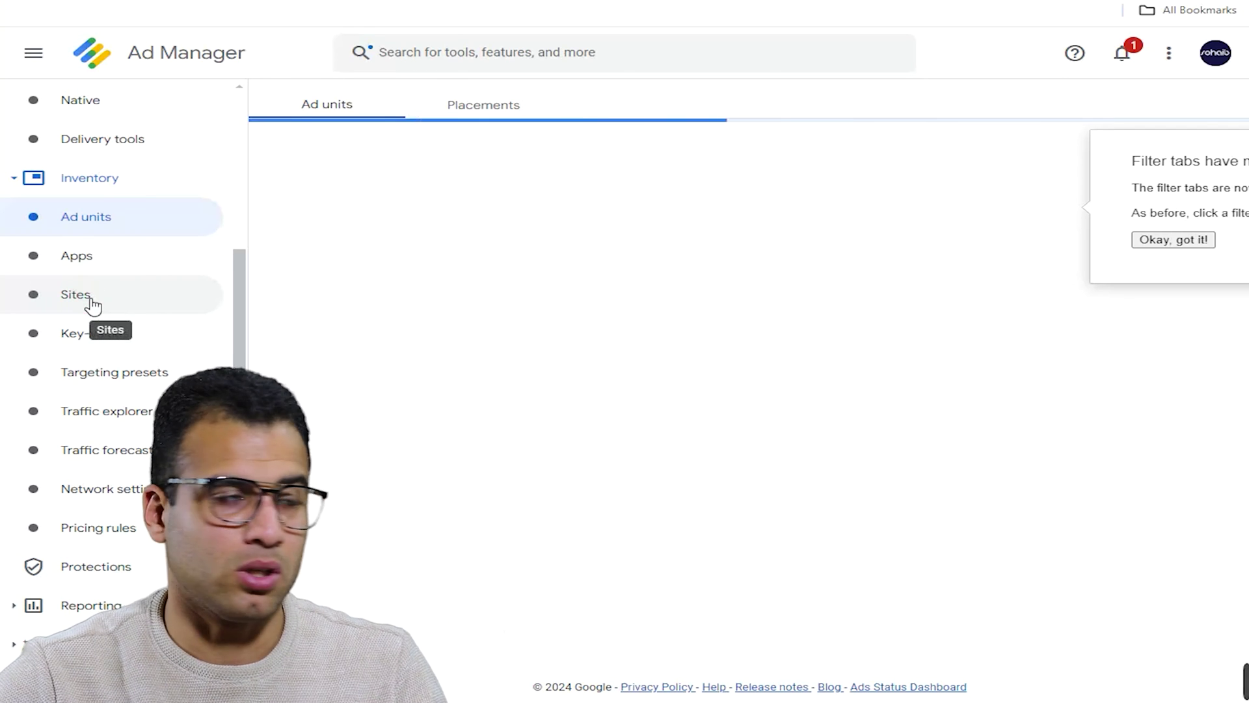
{"action": "left_click", "coordinate": [1189, 242]}
{"action": "key", "text": "ctrl+minus"}
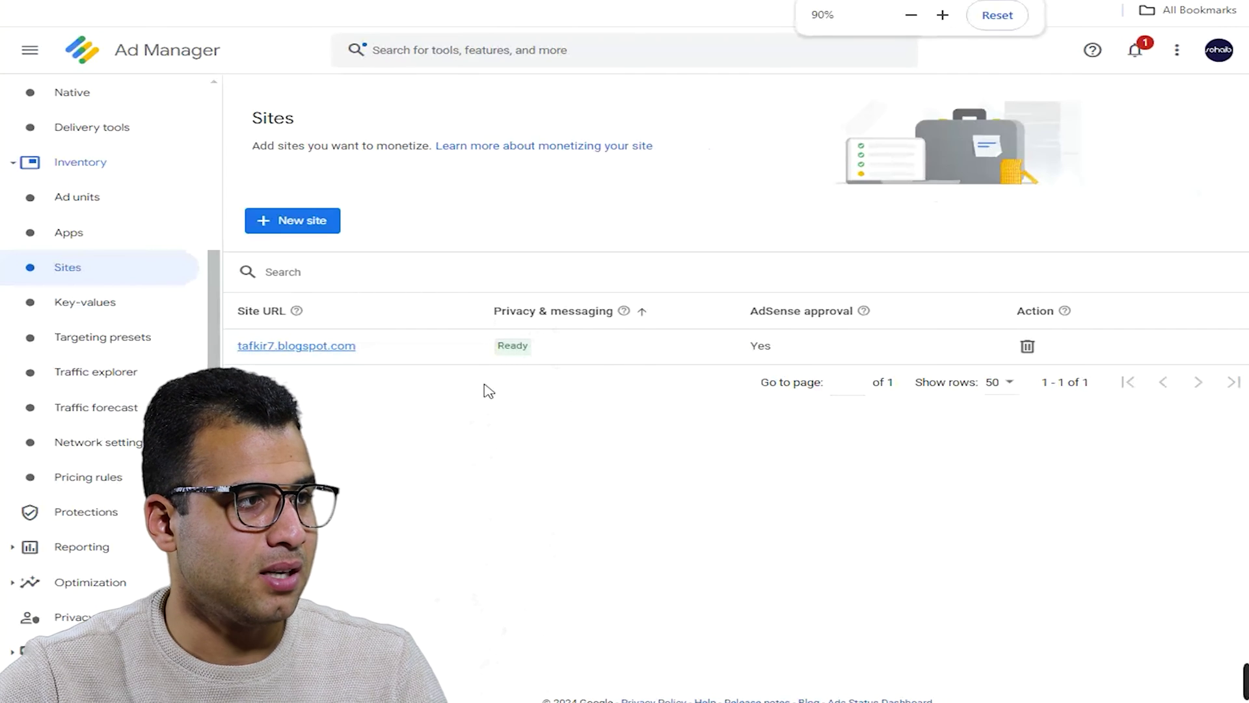
- Compare the status of tafkir7.blogspot.com in the Sites list with its entry in the AdSense sites list
{"action": "key", "text": "F4"}
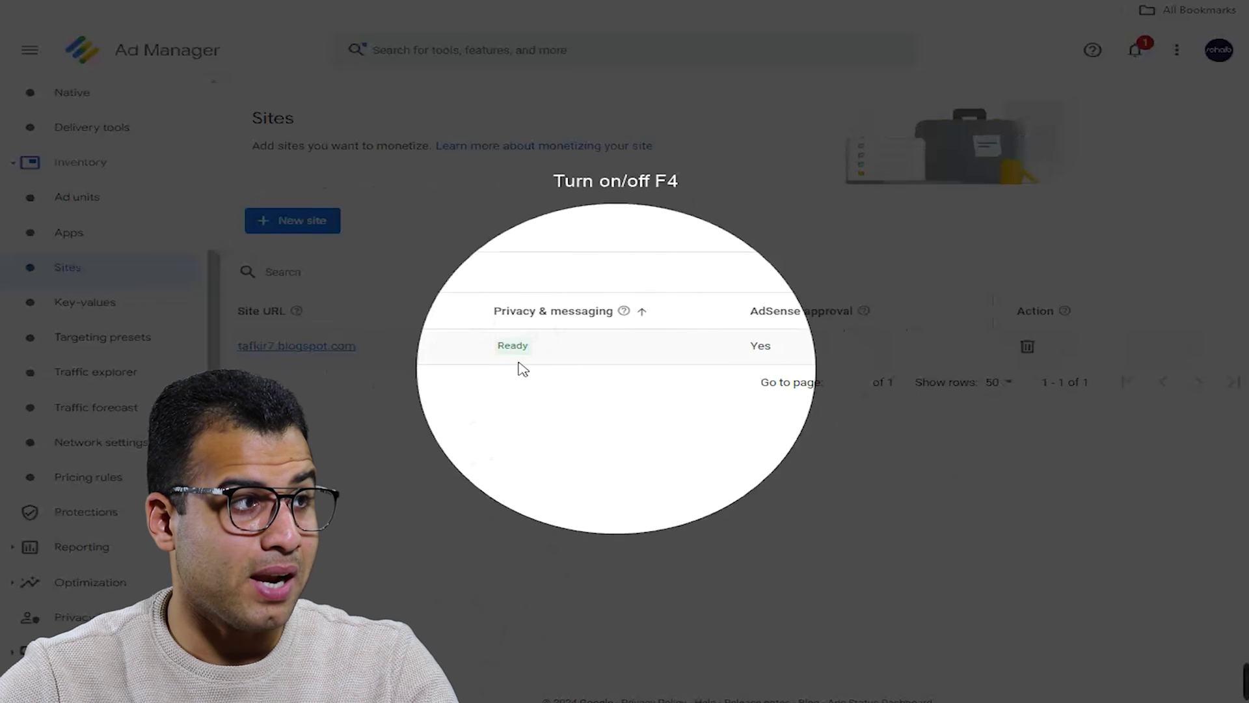
{"action": "key", "text": "F4"}
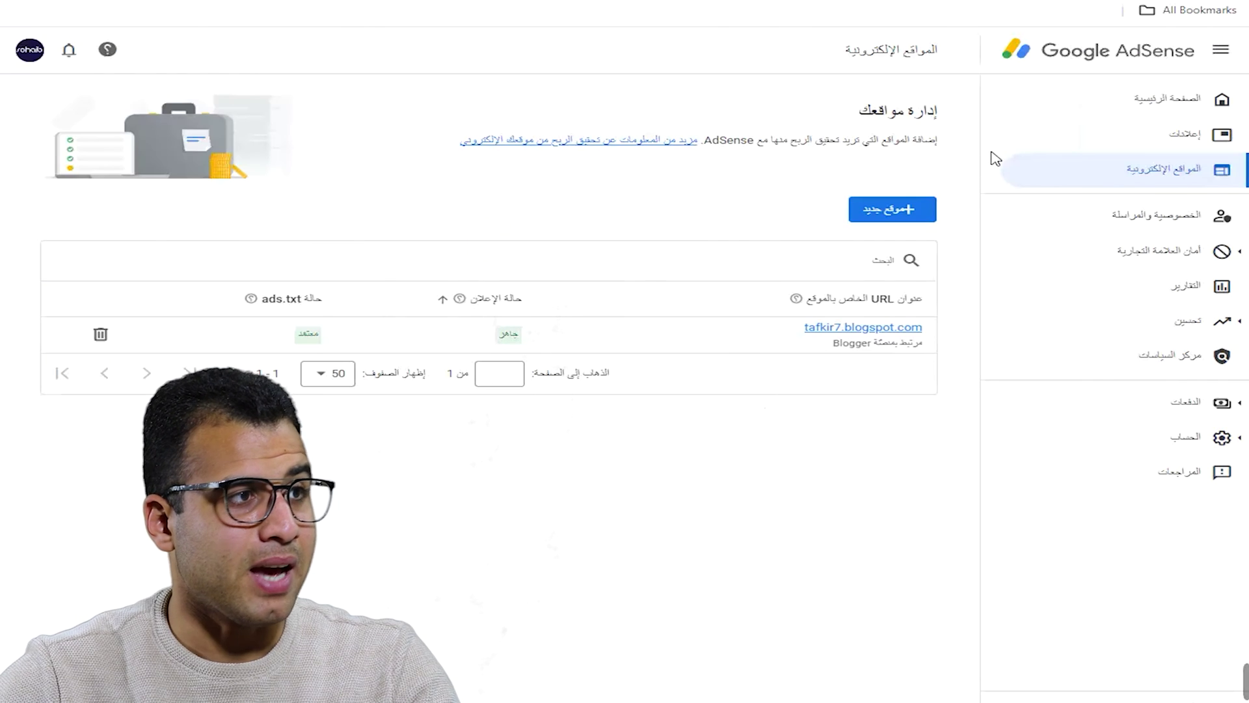
{"action": "key", "text": "F4"}
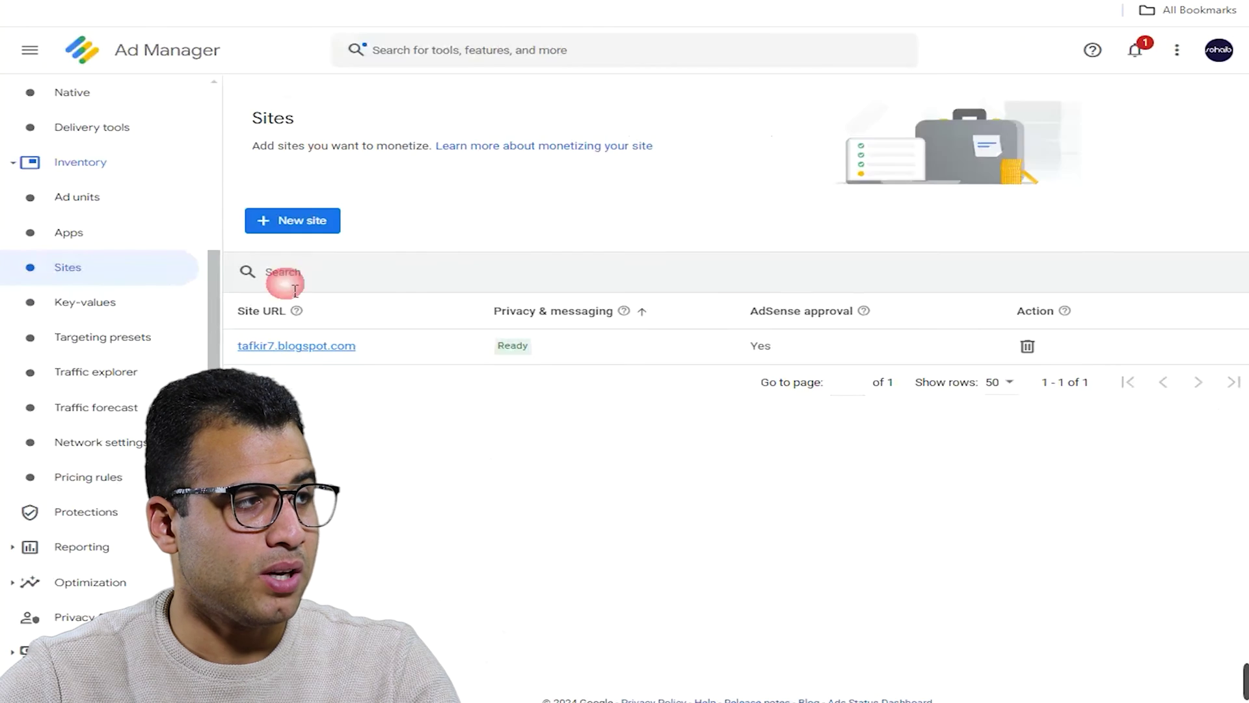
{"action": "key", "text": "F4"}
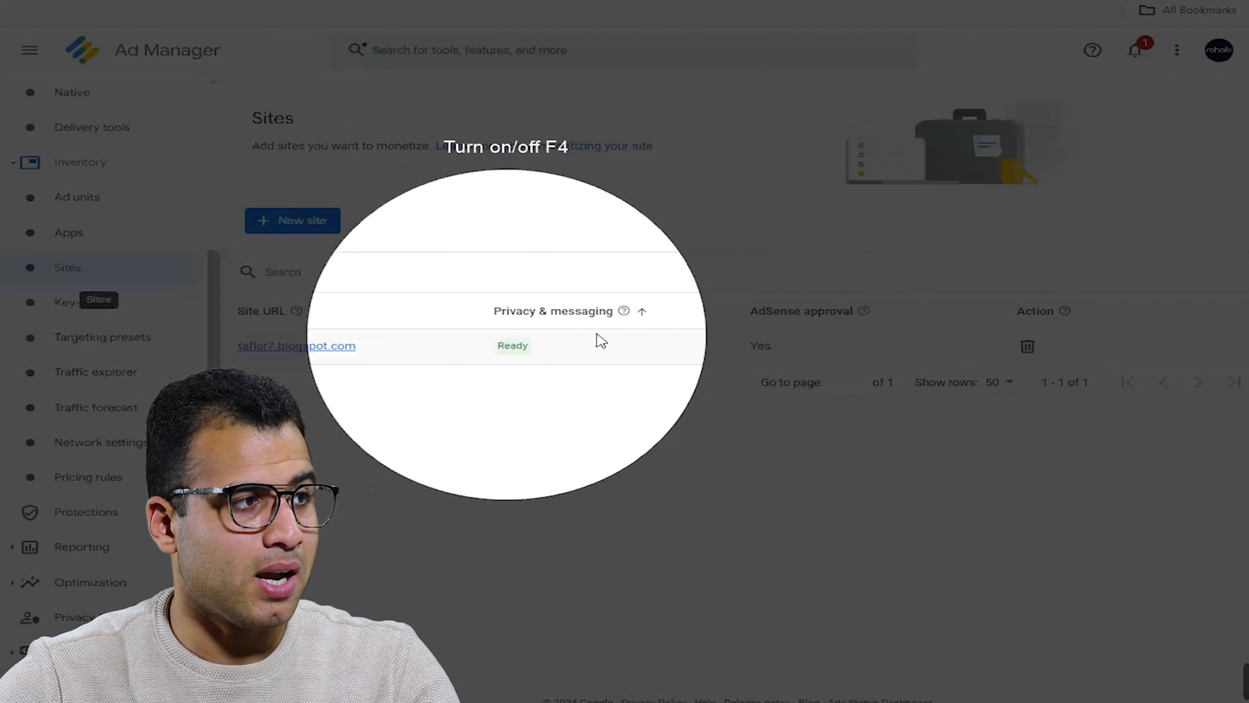
{"action": "key", "text": "F4"}
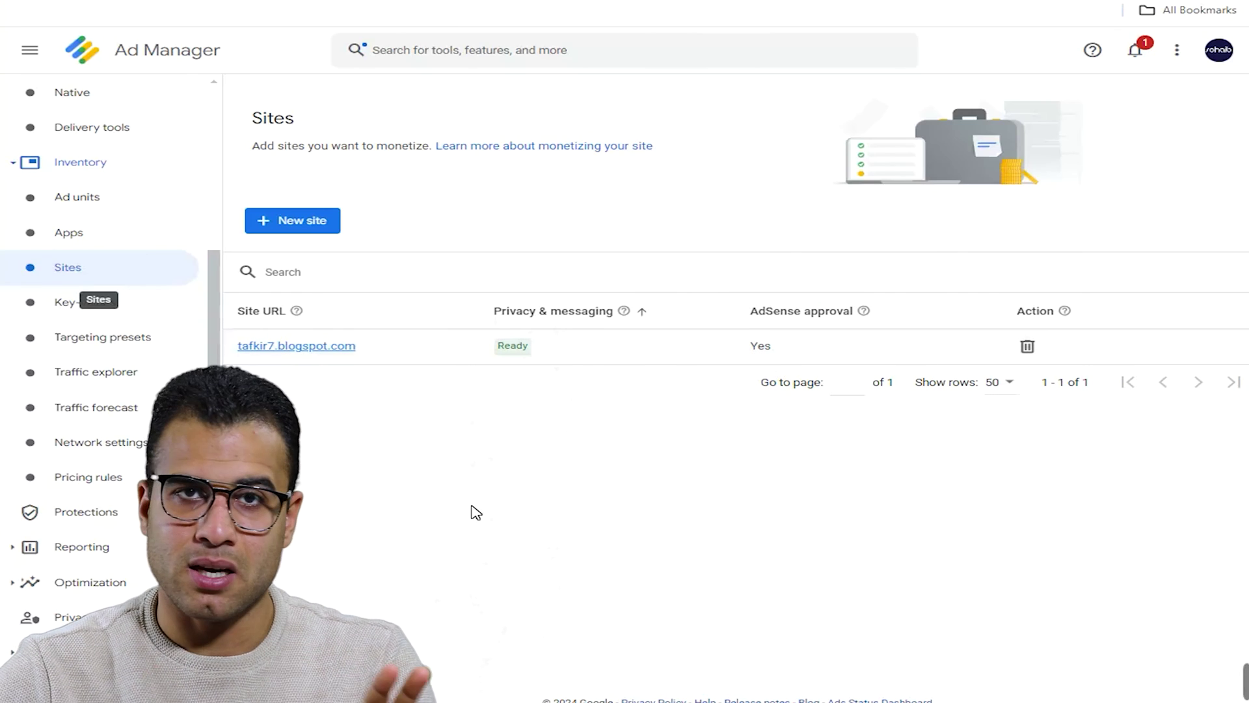
- Start a new ad unit in the inventory with Top level as its parent ad unit
{"action": "left_click", "coordinate": [101, 199]}
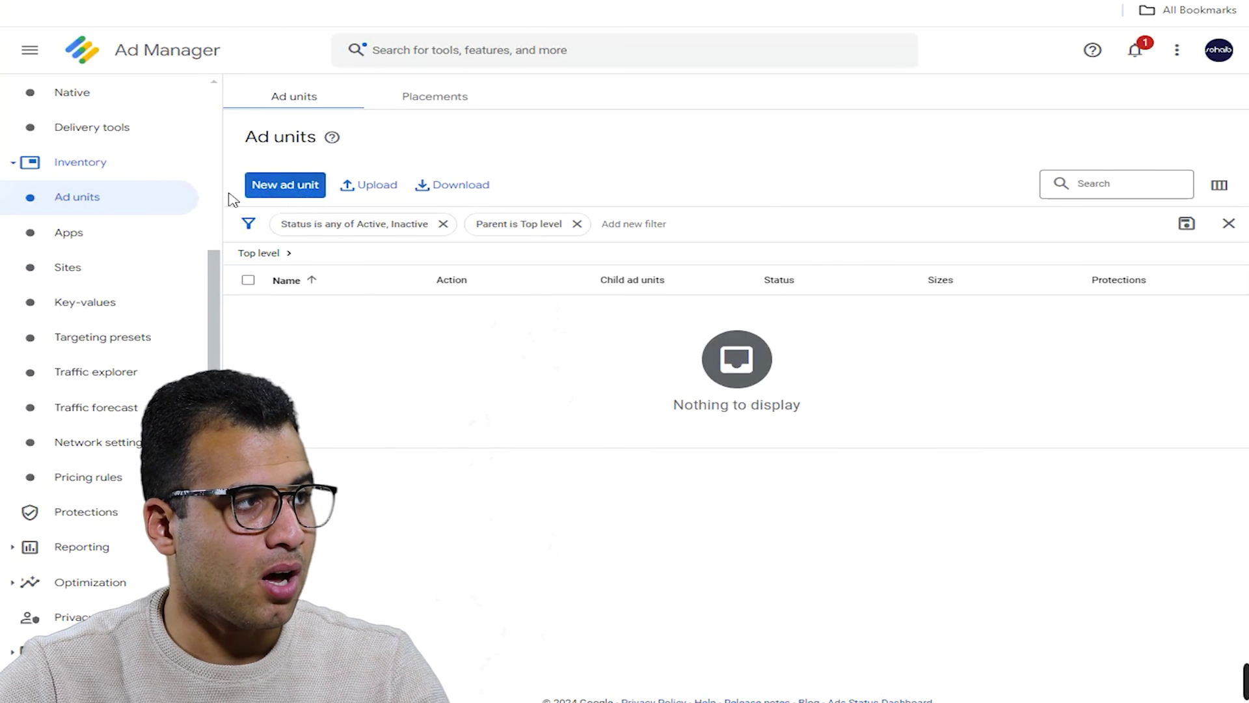
{"action": "left_click", "coordinate": [287, 192]}
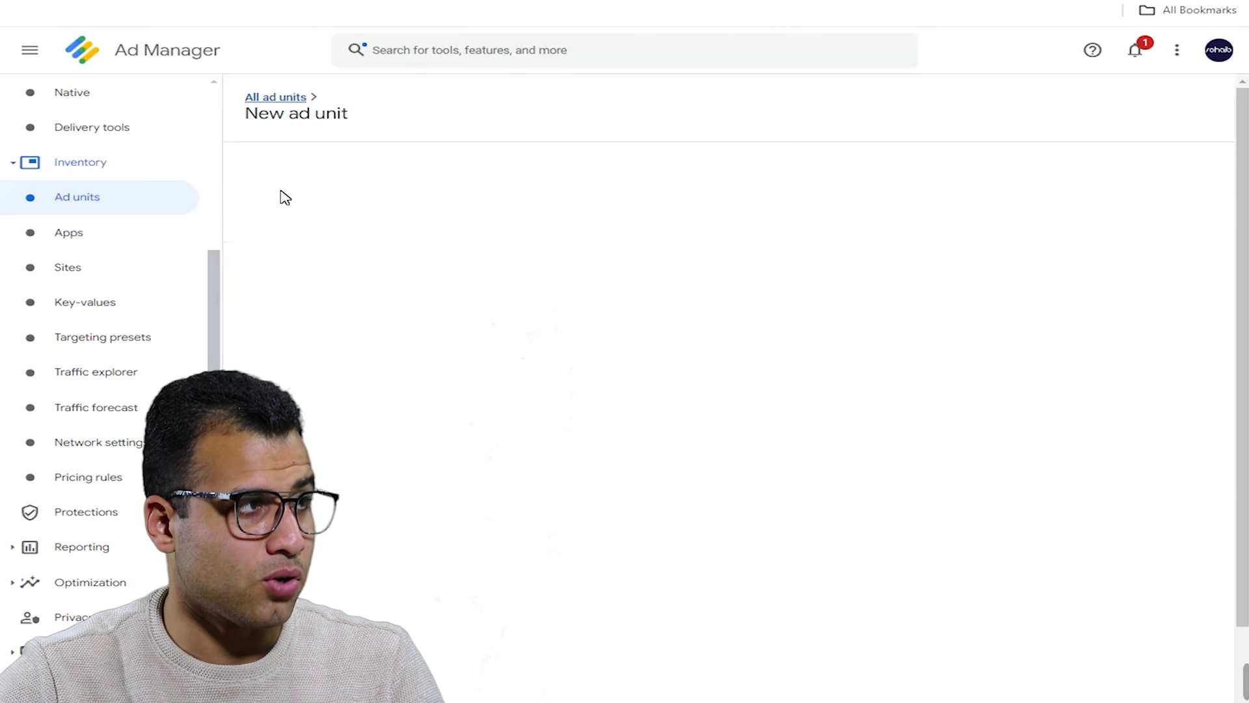
{"action": "left_click", "coordinate": [626, 188]}
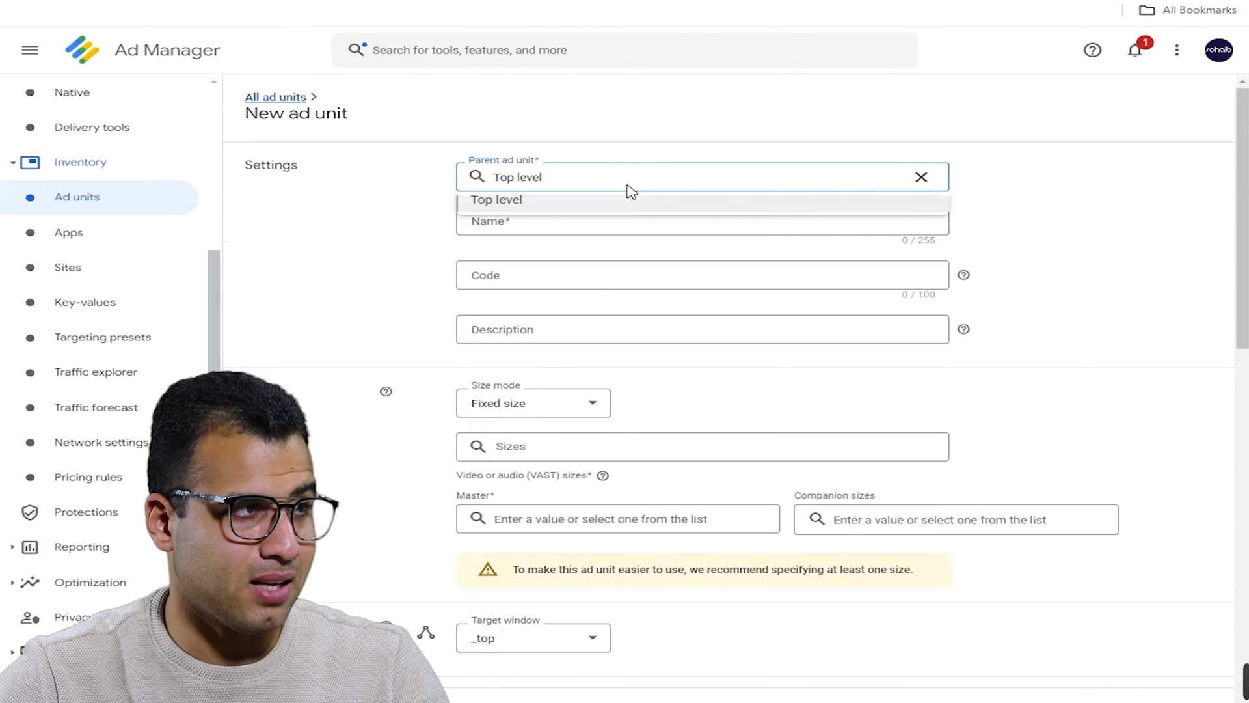
{"action": "left_click", "coordinate": [608, 201]}
{"action": "left_click", "coordinate": [558, 190]}
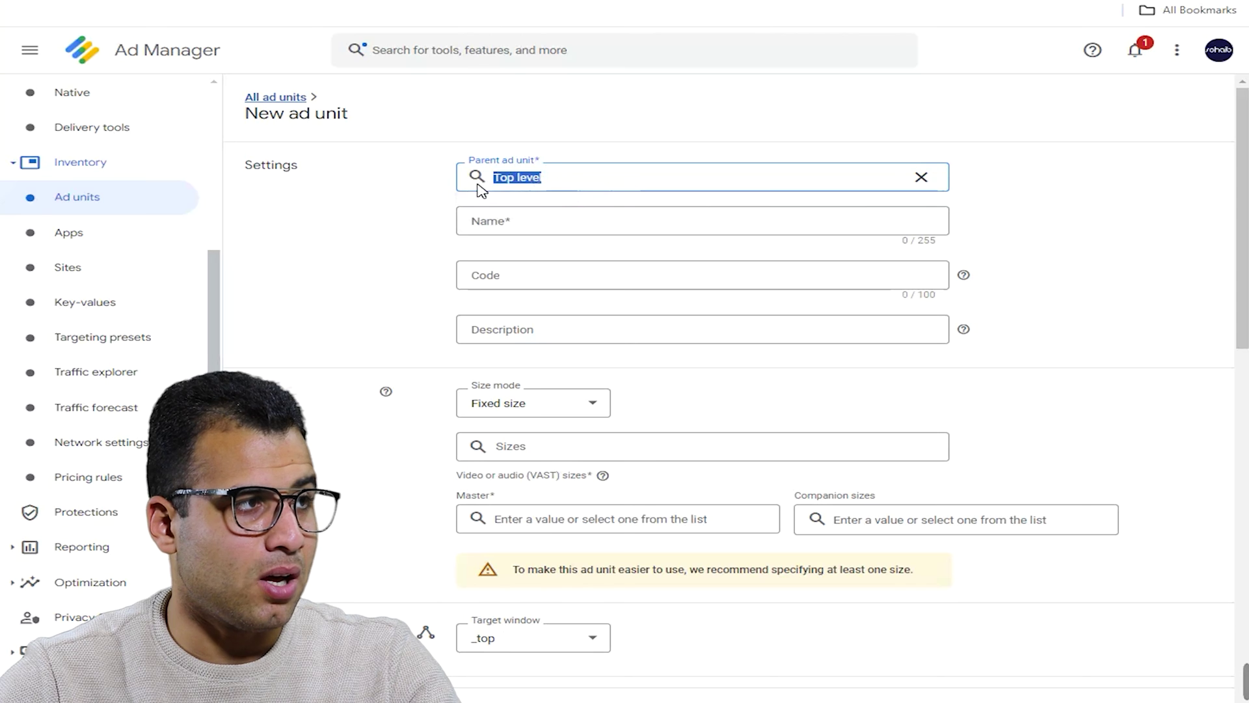
- Look over the name, code and description fields of the new ad unit
{"action": "left_click", "coordinate": [562, 233]}
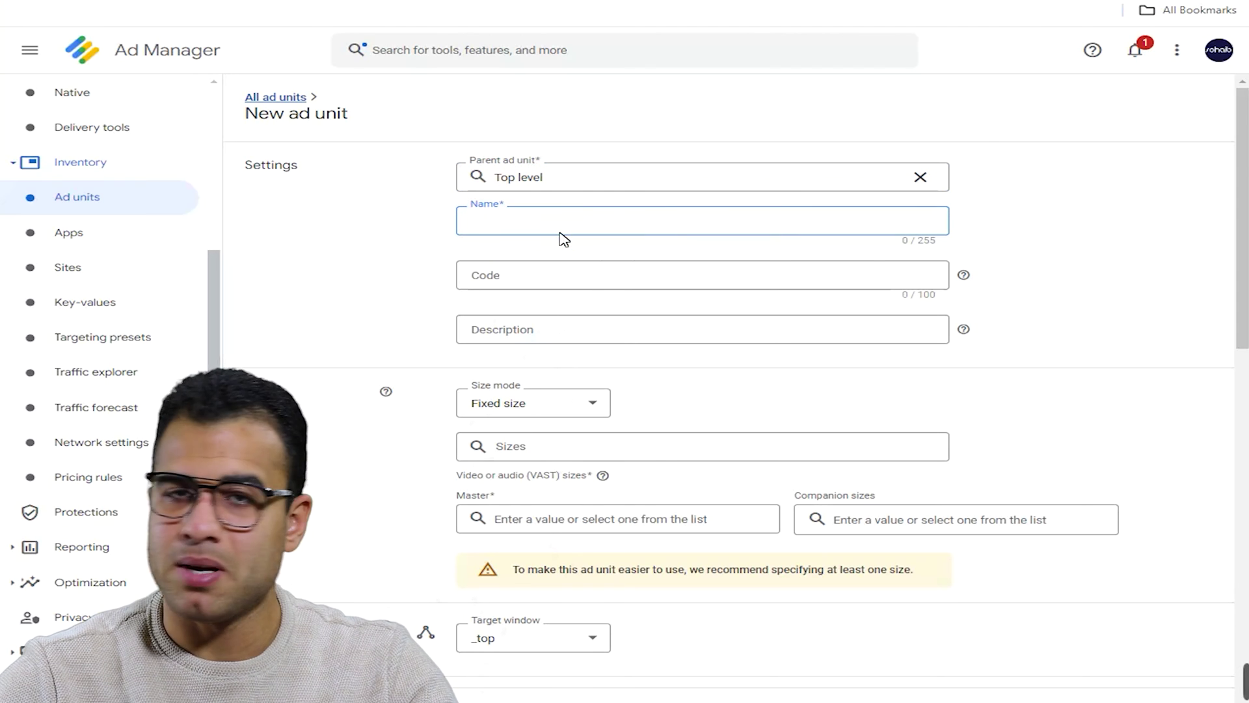
{"action": "left_click", "coordinate": [557, 272]}
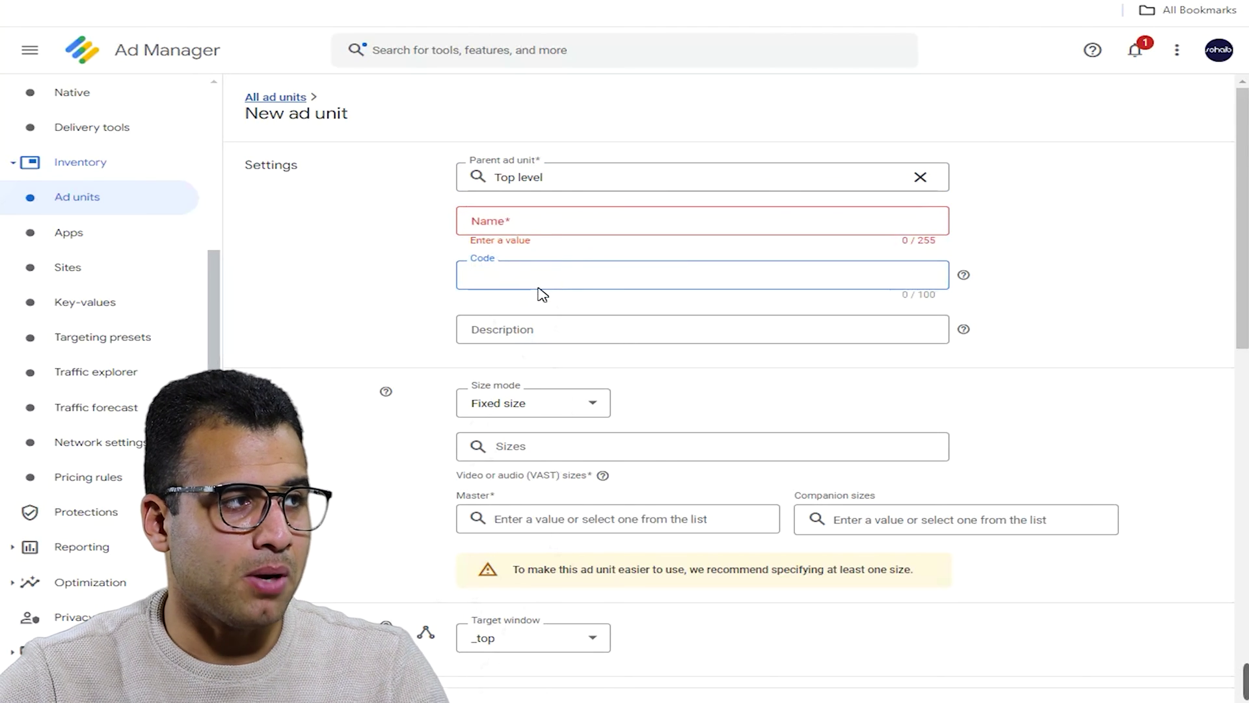
{"action": "left_click", "coordinate": [540, 331]}
- Browse the list of fixed sizes available for the new ad unit, then close it without choosing one
{"action": "scroll", "coordinate": [552, 351], "scroll_direction": "down", "scroll_amount": 3}
{"action": "left_click", "coordinate": [578, 282]}
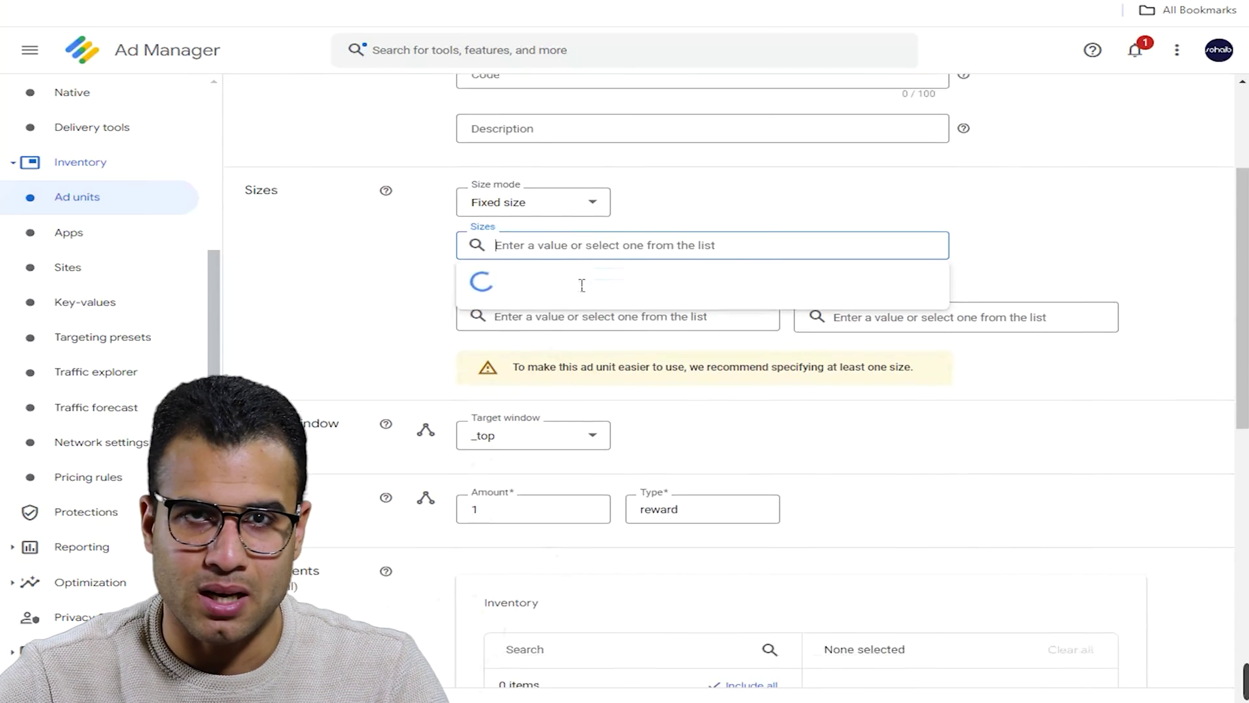
{"action": "scroll", "coordinate": [577, 285], "scroll_direction": "down", "scroll_amount": 3}
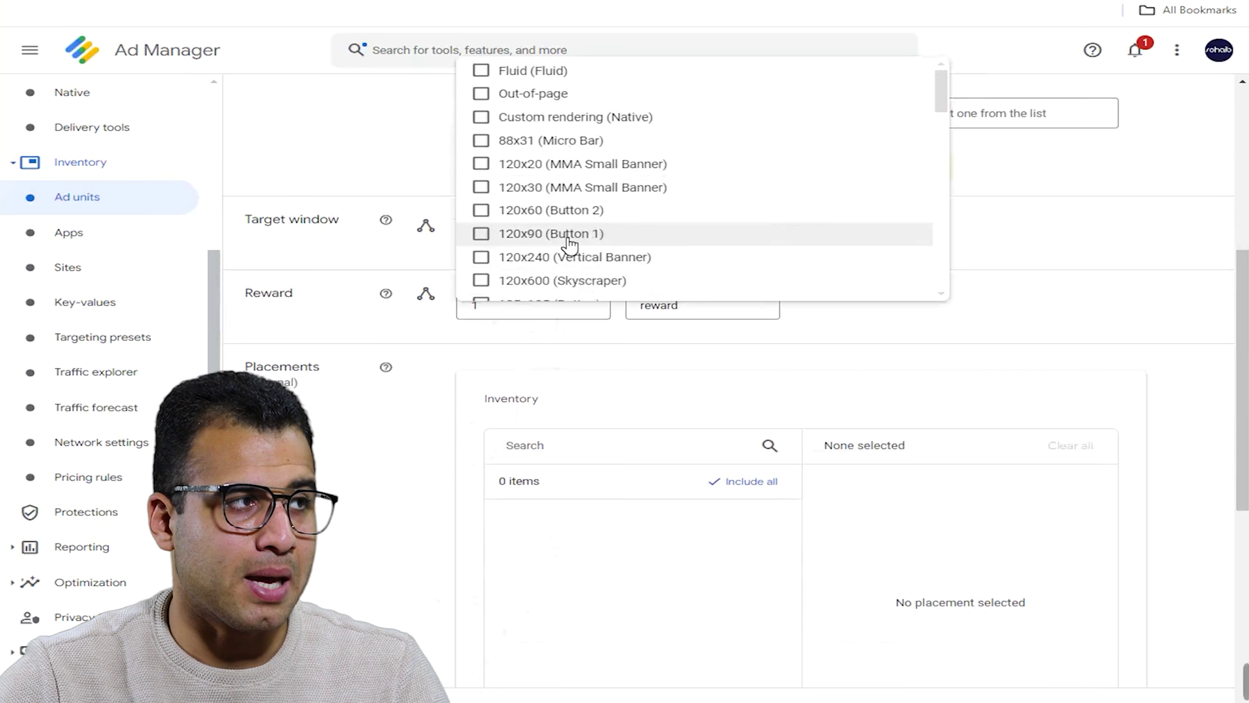
{"action": "scroll", "coordinate": [569, 244], "scroll_direction": "down", "scroll_amount": 15}
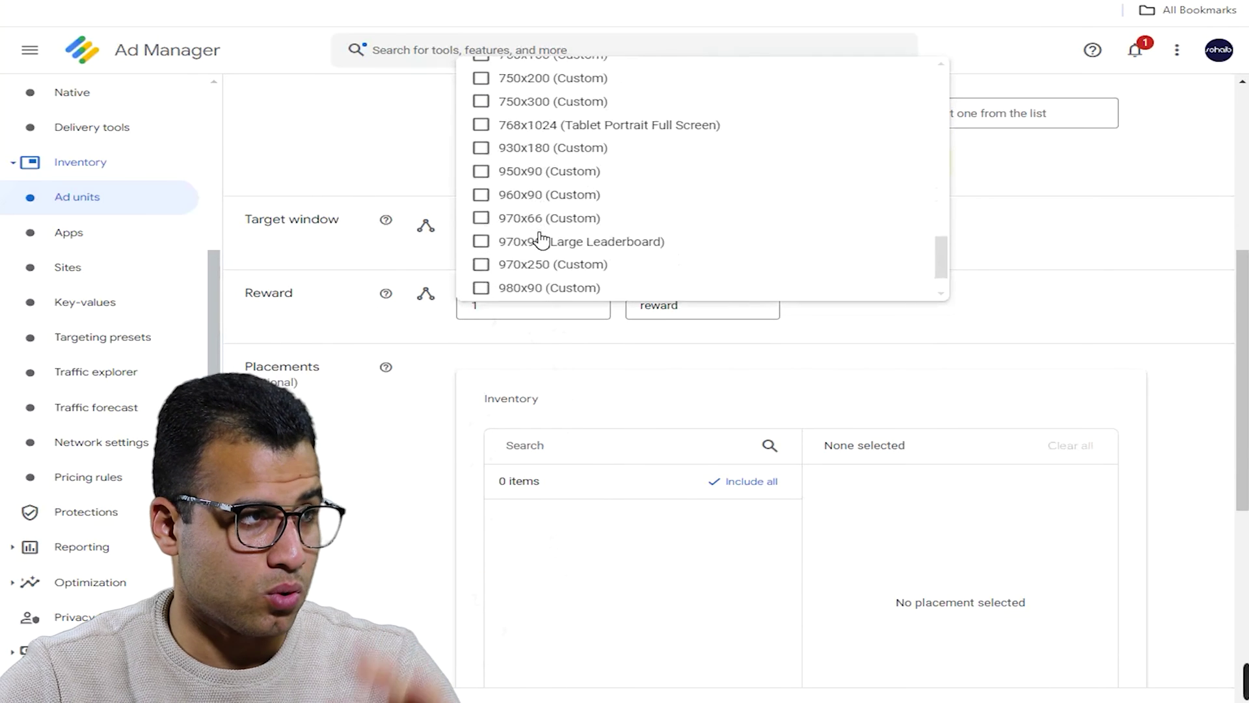
{"action": "scroll", "coordinate": [546, 237], "scroll_direction": "up", "scroll_amount": 4}
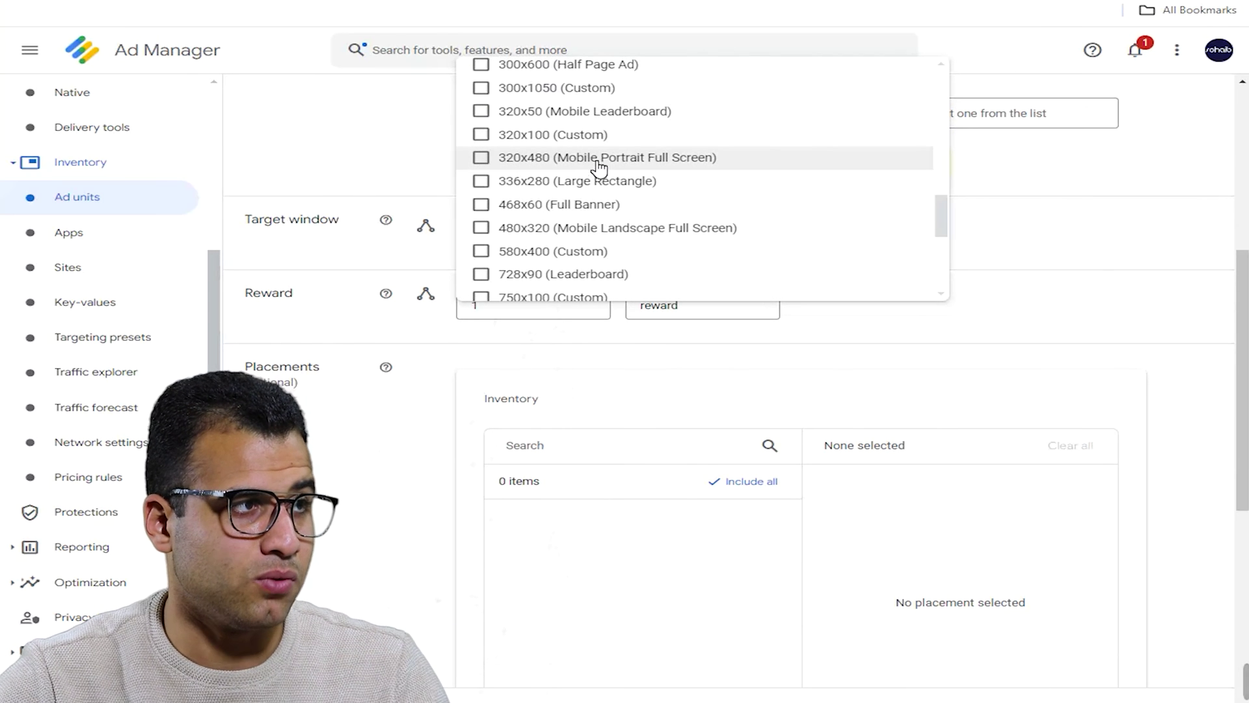
{"action": "left_click", "coordinate": [371, 275]}
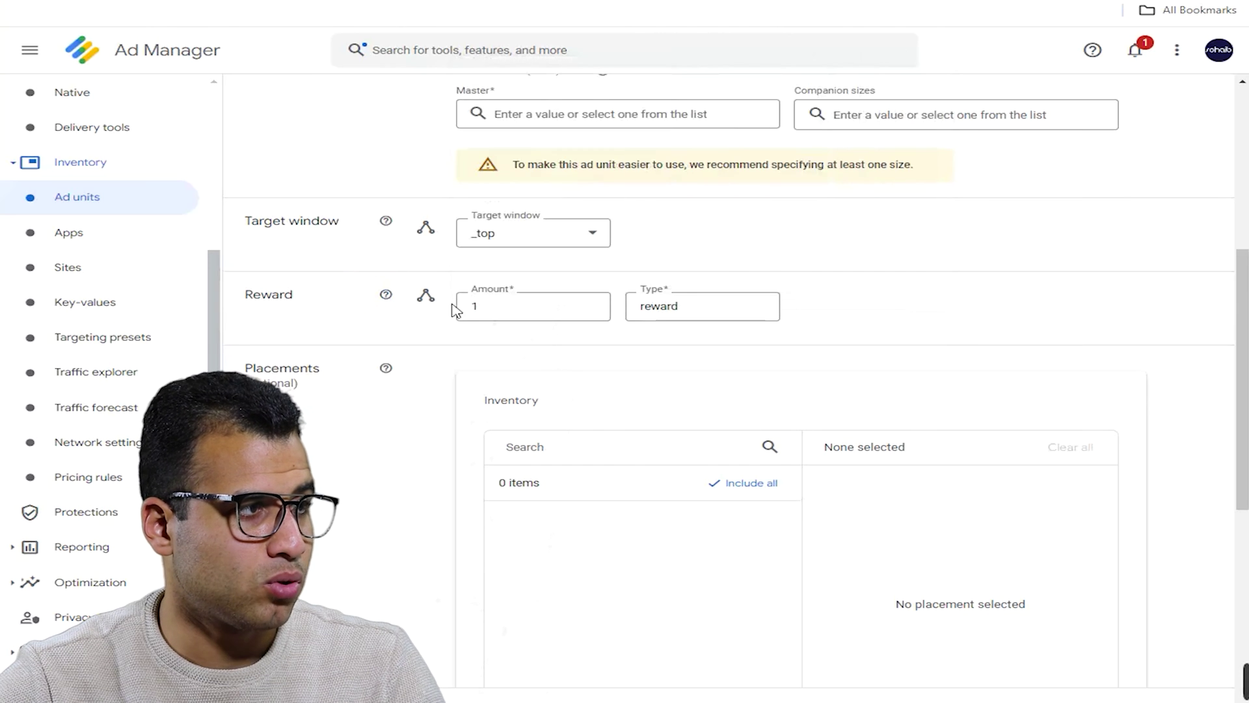
- Look over the reward amount, placements and remaining optional settings of the new ad unit
{"action": "left_click", "coordinate": [472, 317]}
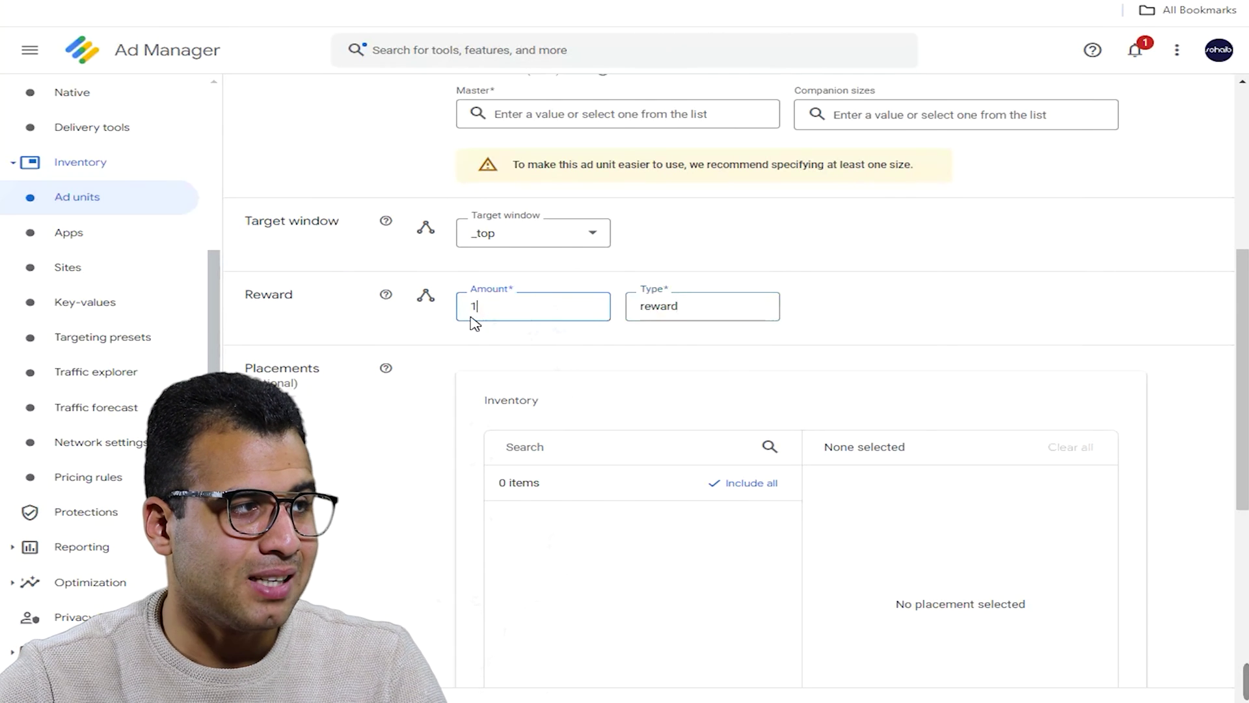
{"action": "left_click", "coordinate": [508, 369]}
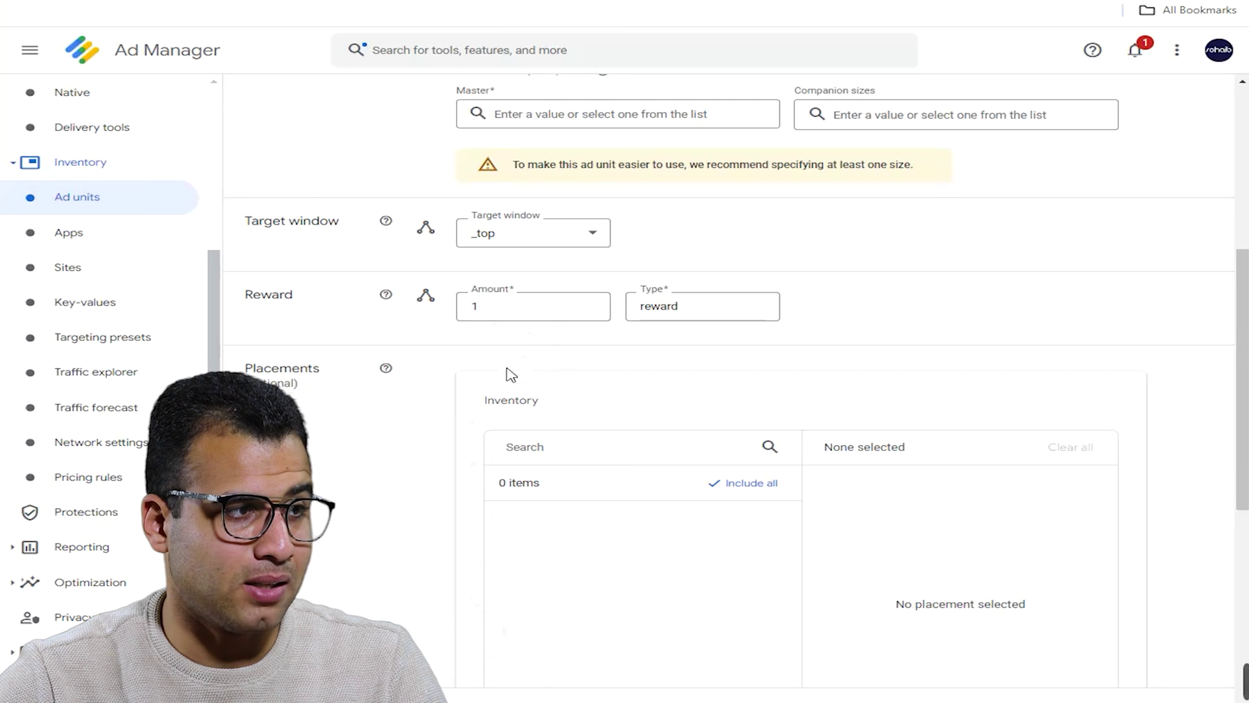
{"action": "scroll", "coordinate": [510, 376], "scroll_direction": "down", "scroll_amount": 3}
{"action": "scroll", "coordinate": [519, 426], "scroll_direction": "down", "scroll_amount": 5}
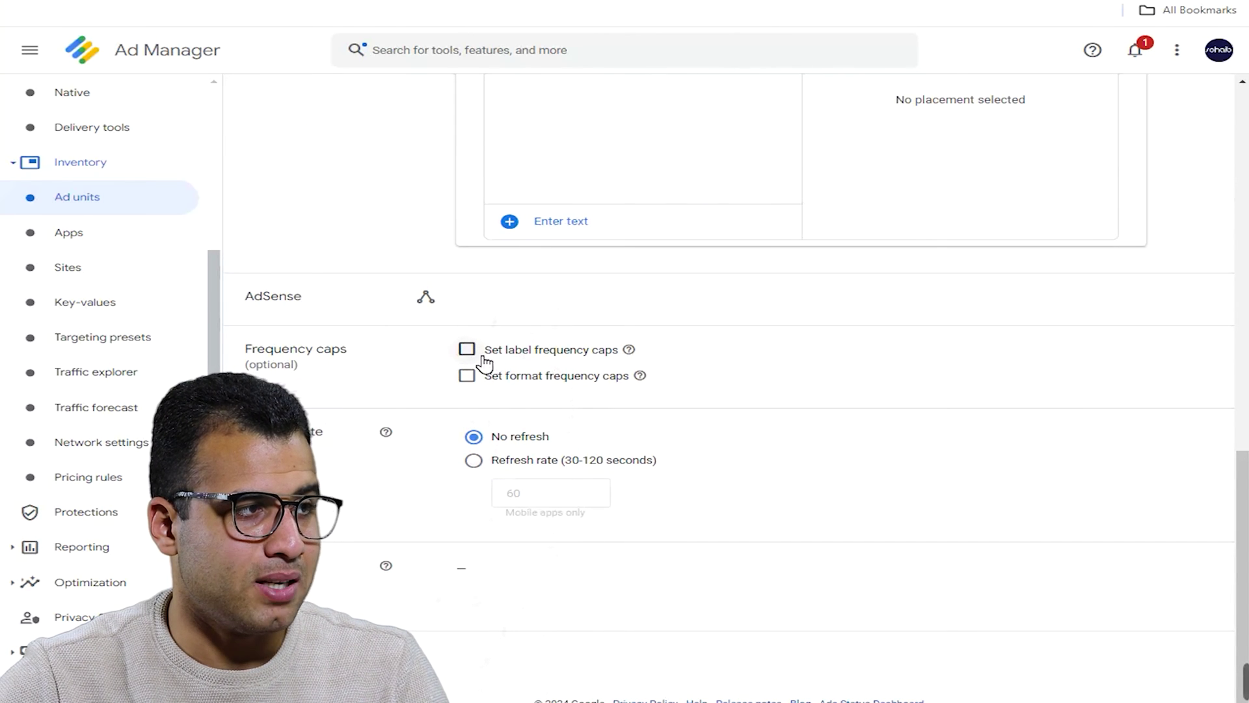
- Turn on label frequency caps for the new ad unit and look back over its other settings
{"action": "left_click", "coordinate": [467, 349]}
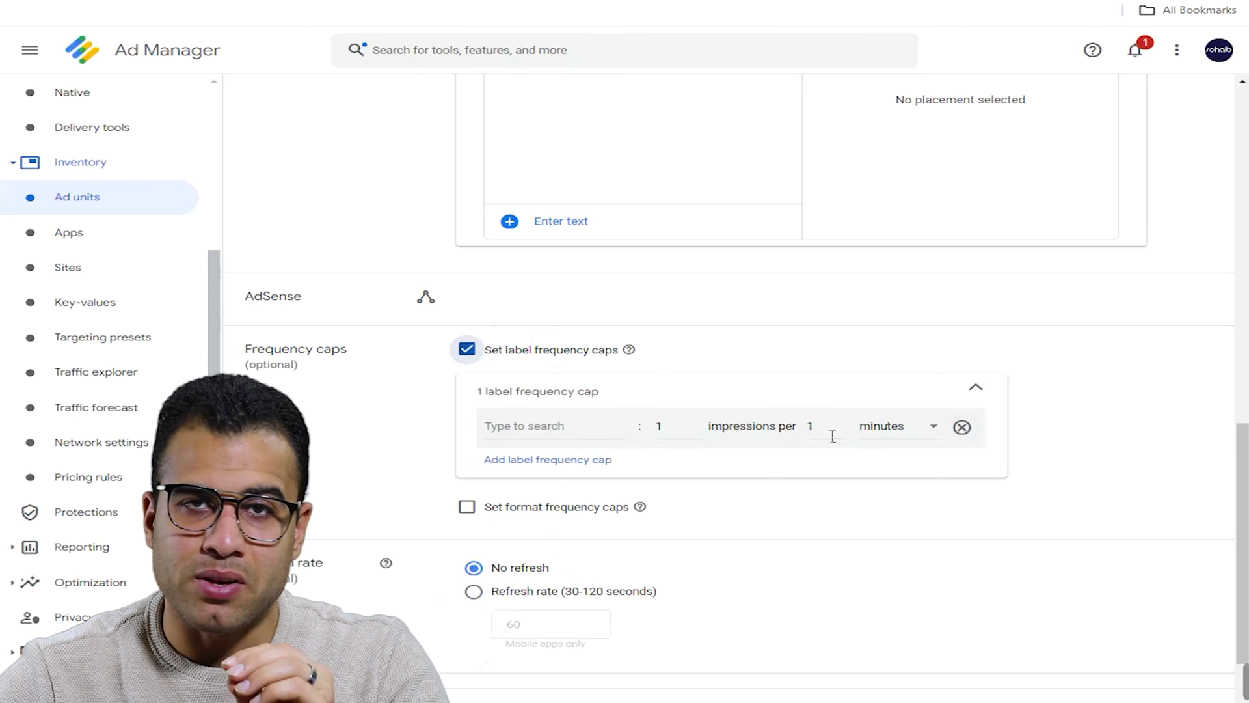
{"action": "scroll", "coordinate": [813, 410], "scroll_direction": "down", "scroll_amount": 2}
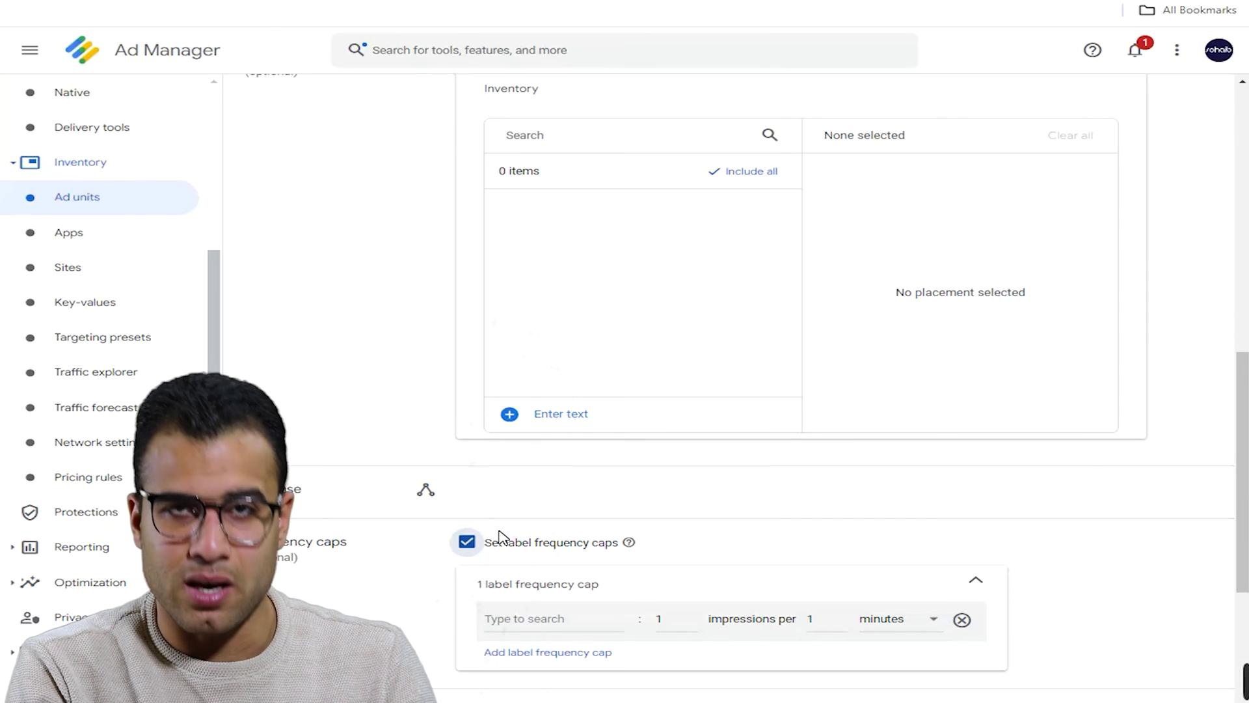
{"action": "scroll", "coordinate": [500, 539], "scroll_direction": "up", "scroll_amount": 10}
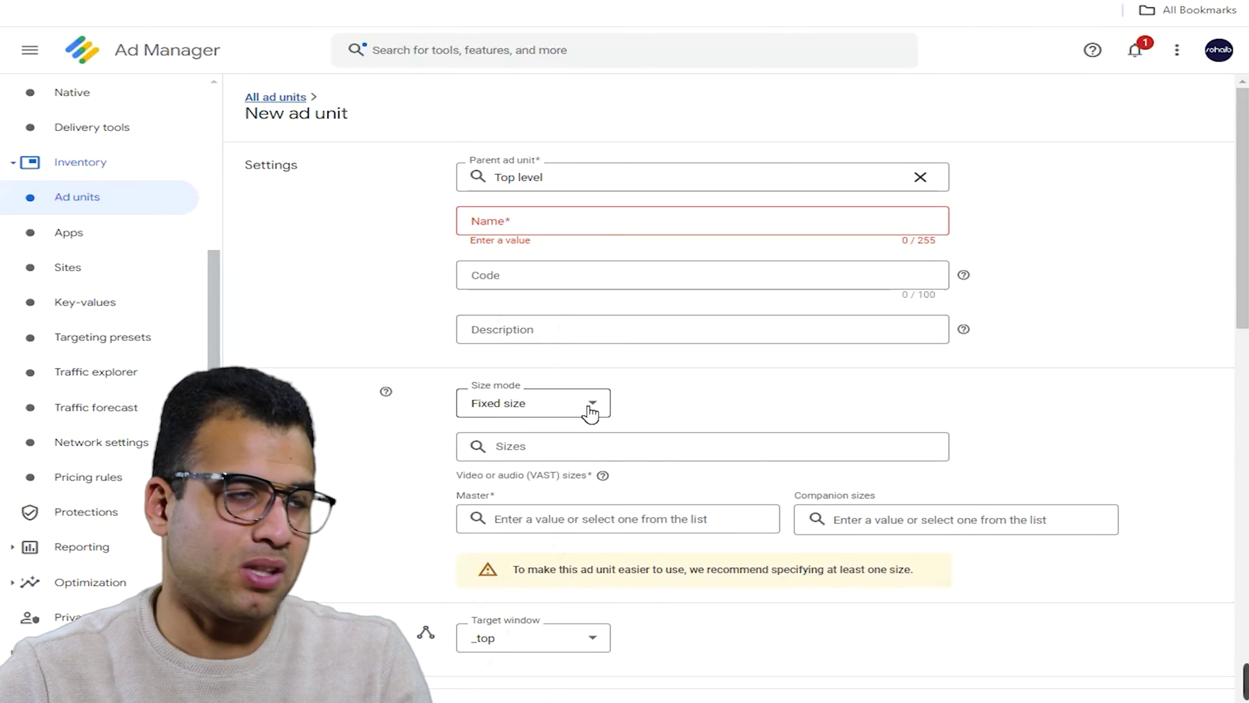
{"action": "scroll", "coordinate": [537, 442], "scroll_direction": "down", "scroll_amount": 5}
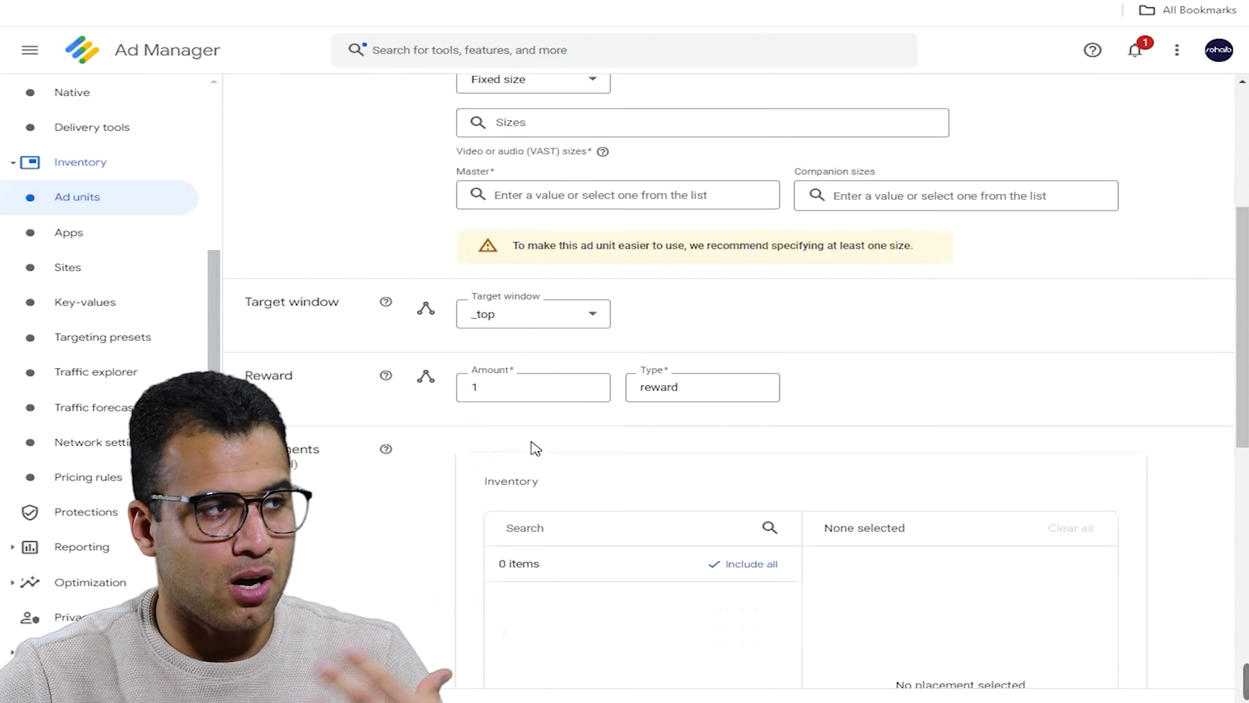
{"action": "scroll", "coordinate": [533, 456], "scroll_direction": "down", "scroll_amount": 1}
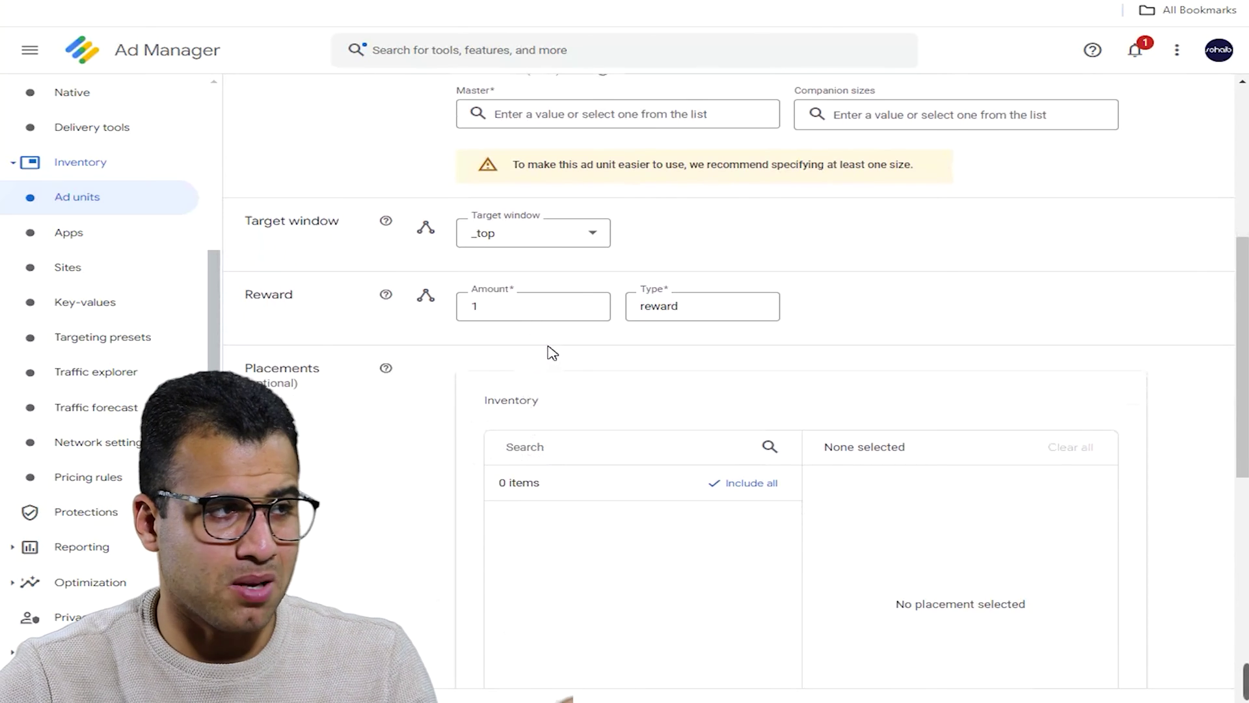
- Translate the page into Arabic and read through the reward, placements and frequency cap sections
{"action": "right_click", "coordinate": [553, 354]}
{"action": "right_click", "coordinate": [561, 346]}
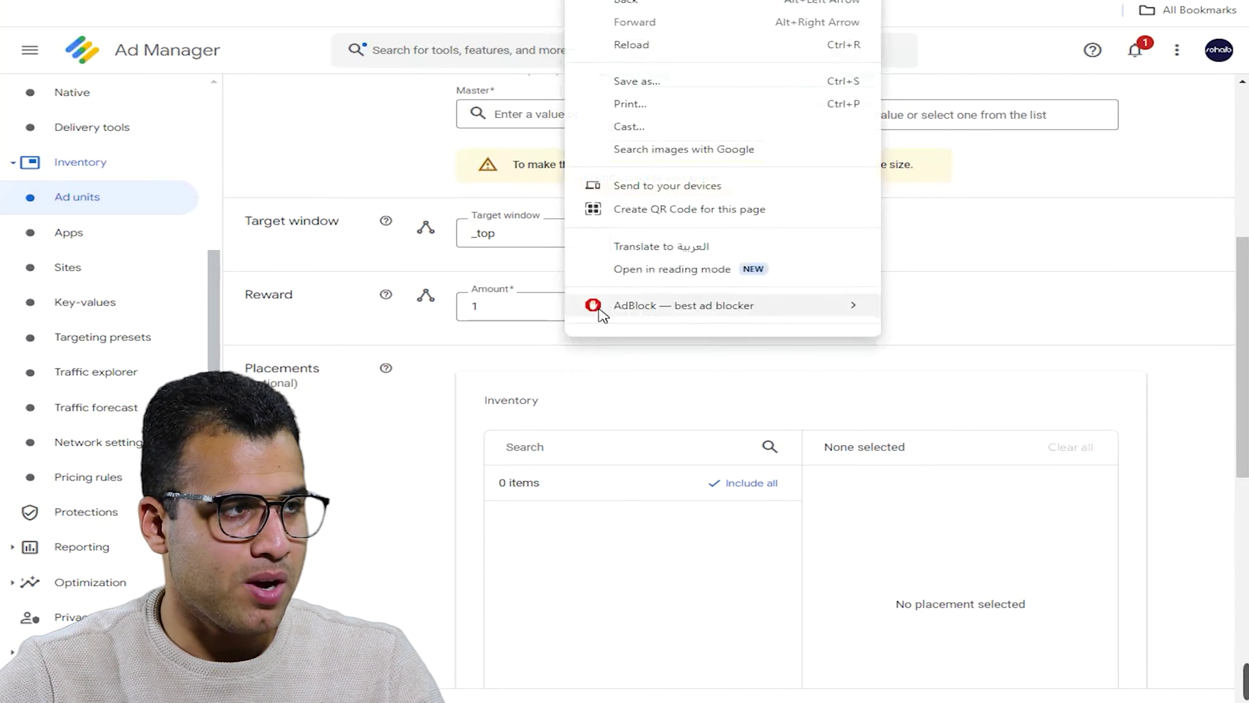
{"action": "left_click", "coordinate": [621, 251]}
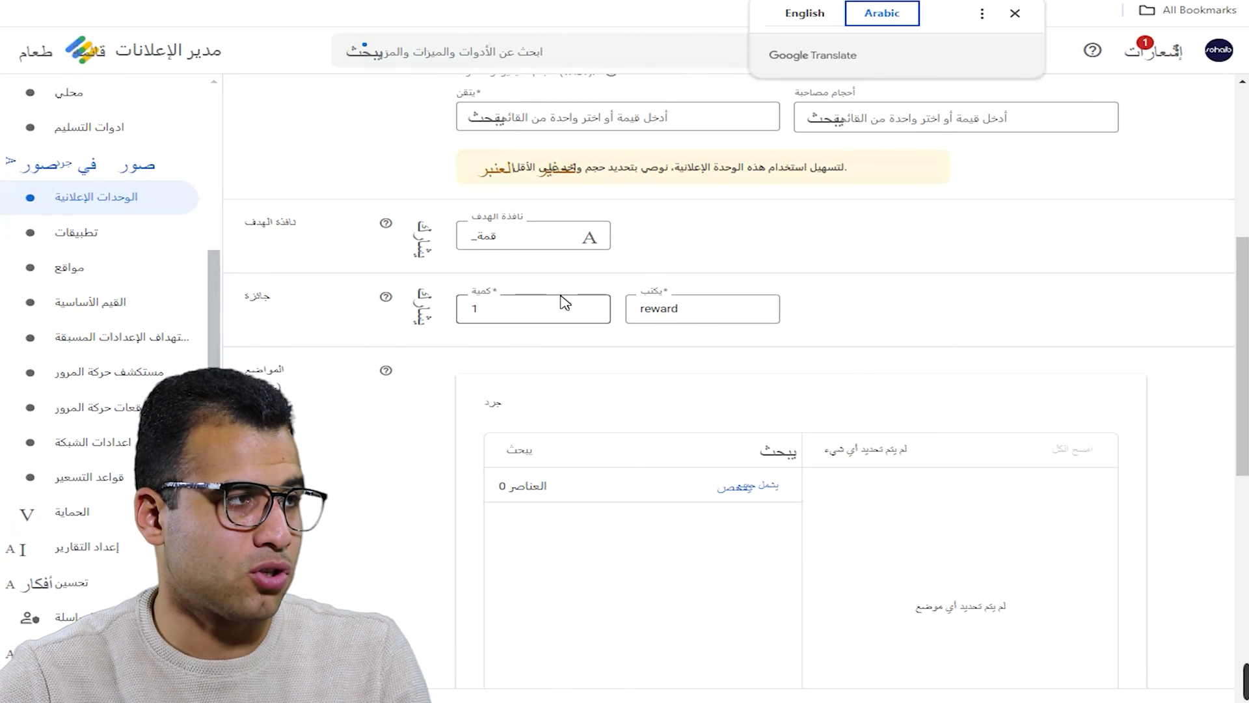
{"action": "scroll", "coordinate": [317, 322], "scroll_direction": "down", "scroll_amount": 3}
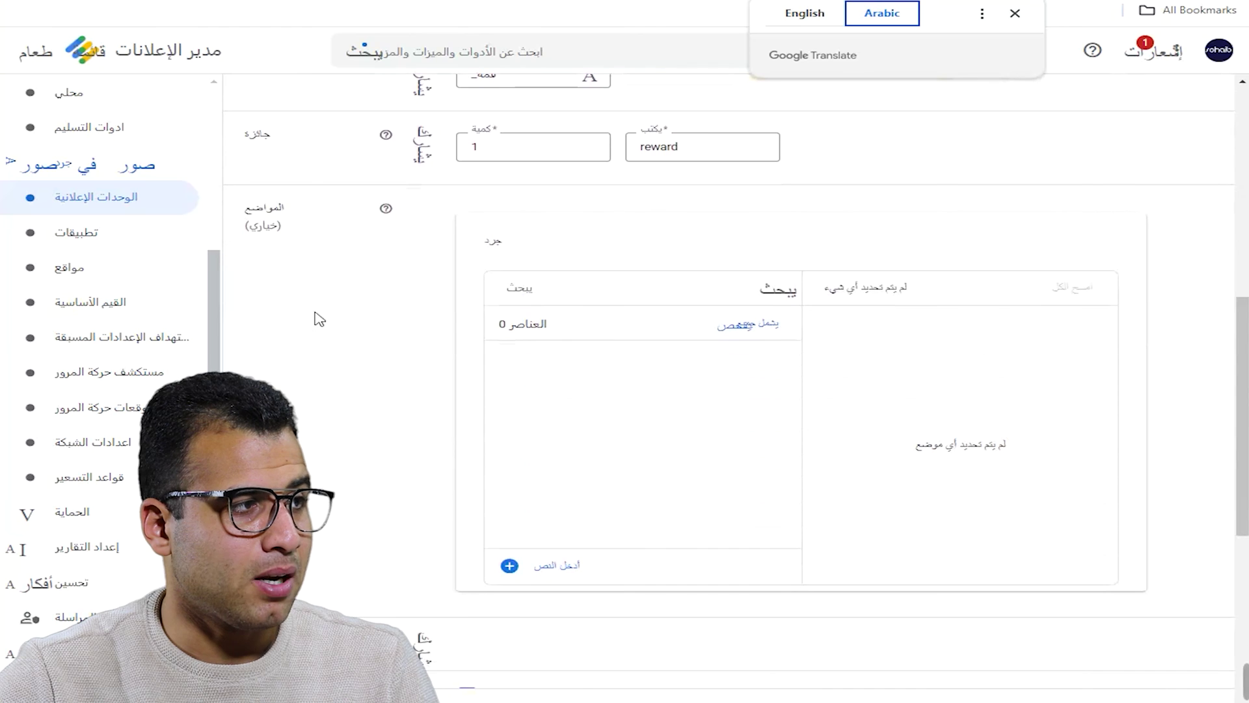
{"action": "scroll", "coordinate": [332, 183], "scroll_direction": "up", "scroll_amount": 1}
{"action": "left_click", "coordinate": [417, 226]}
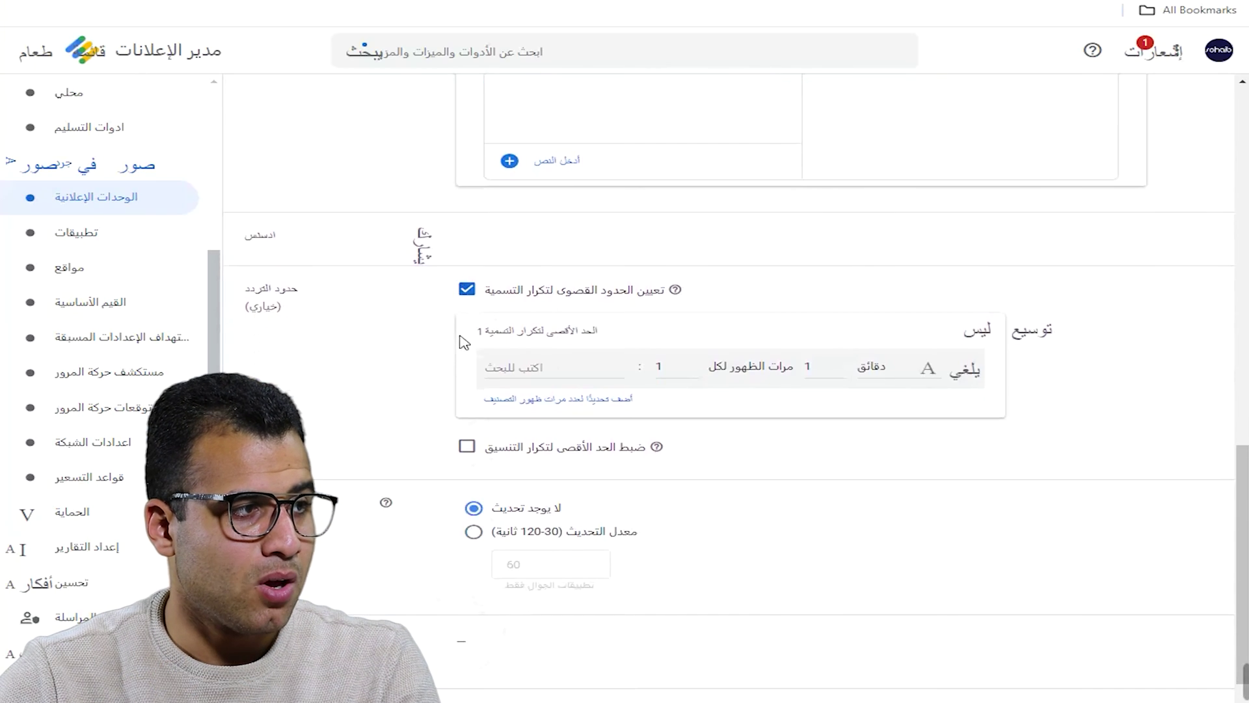
- Select the 30-120 seconds refresh rate option for the new ad unit and highlight its value
{"action": "scroll", "coordinate": [478, 435], "scroll_direction": "down", "scroll_amount": 1}
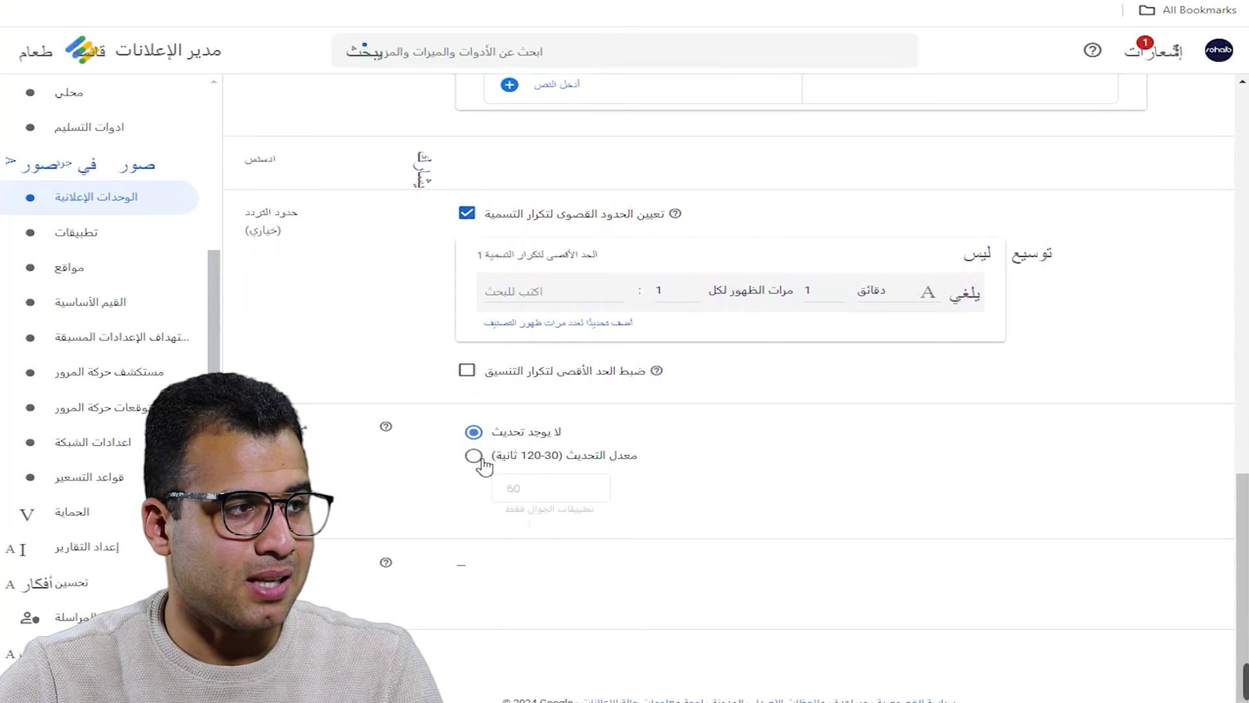
{"action": "scroll", "coordinate": [558, 462], "scroll_direction": "up", "scroll_amount": 1}
{"action": "left_click", "coordinate": [539, 479]}
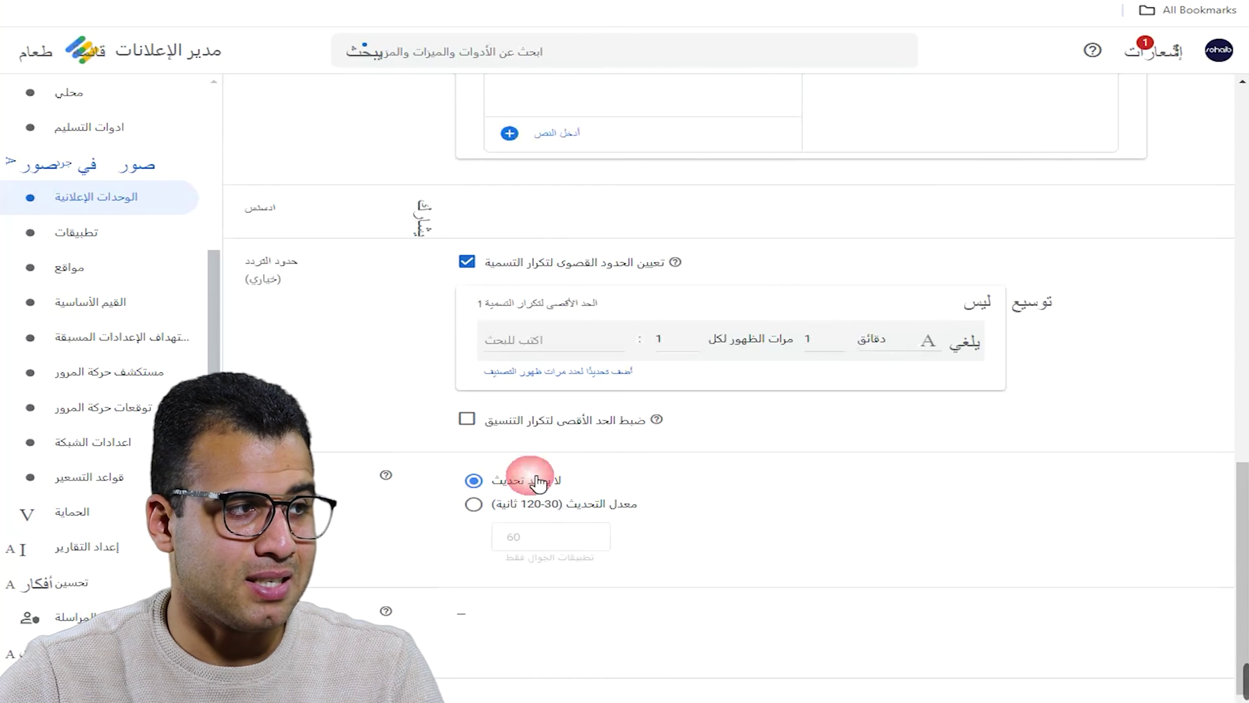
{"action": "left_click", "coordinate": [555, 513]}
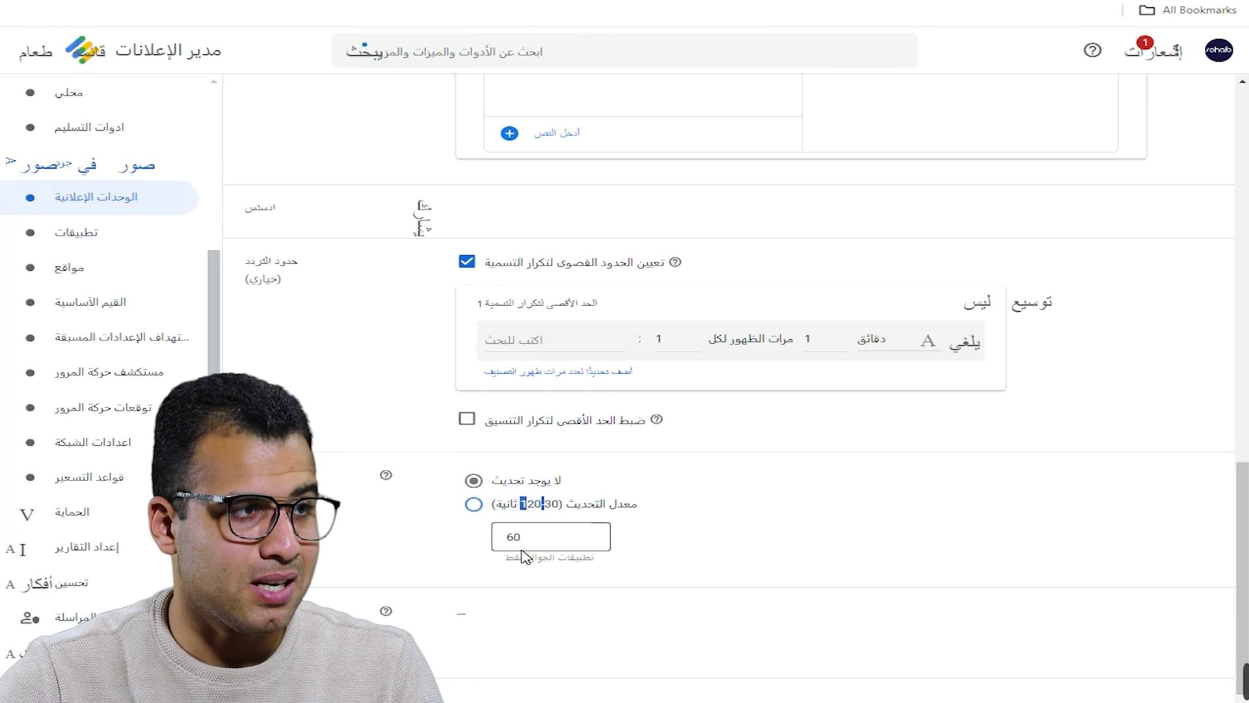
{"action": "left_click_drag", "start_coordinate": [524, 544], "coordinate": [492, 570]}
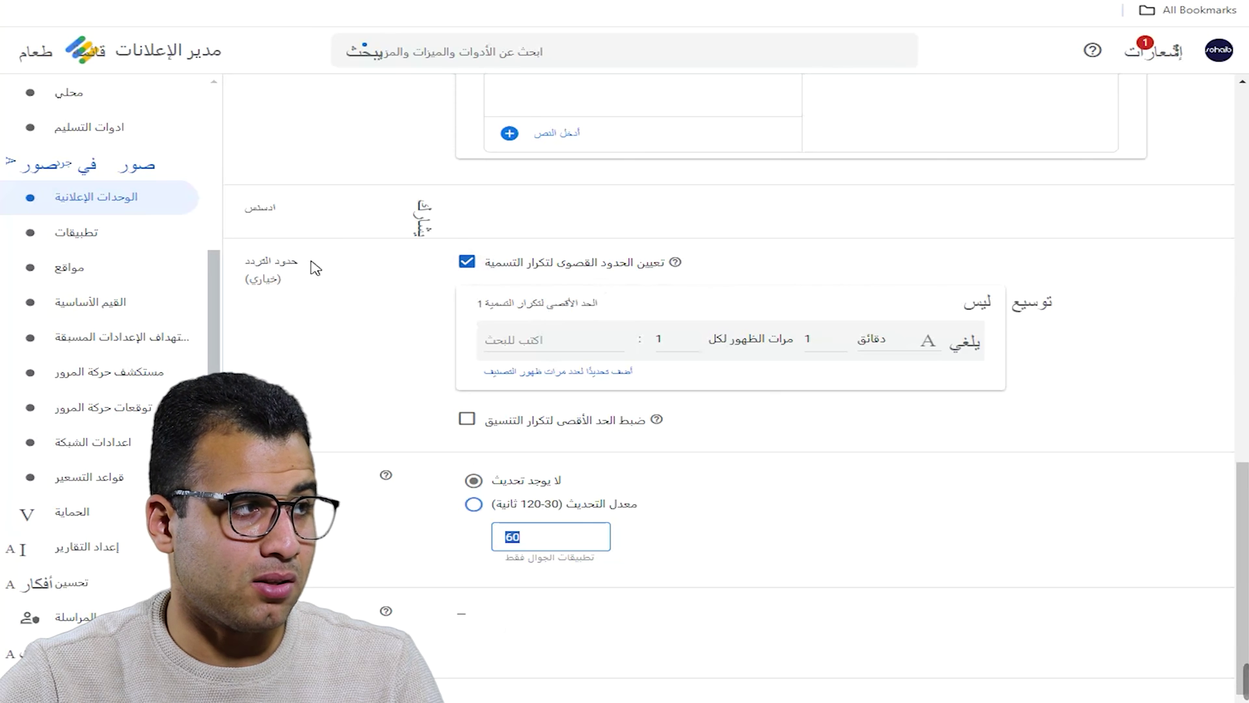
- Turn off the label frequency caps and switch the page translation back to English
{"action": "left_click_drag", "start_coordinate": [315, 268], "coordinate": [236, 274]}
{"action": "left_click", "coordinate": [465, 261]}
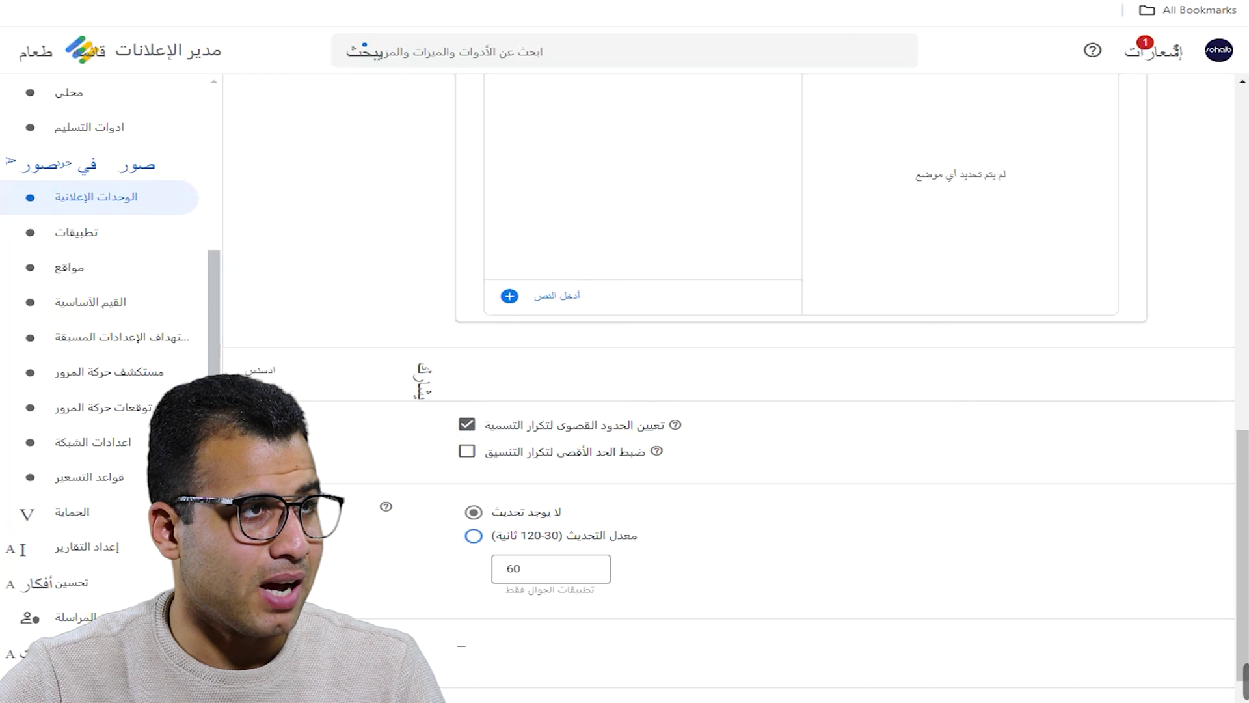
{"action": "left_click", "coordinate": [805, 13]}
{"action": "scroll", "coordinate": [423, 379], "scroll_direction": "down", "scroll_amount": 1}
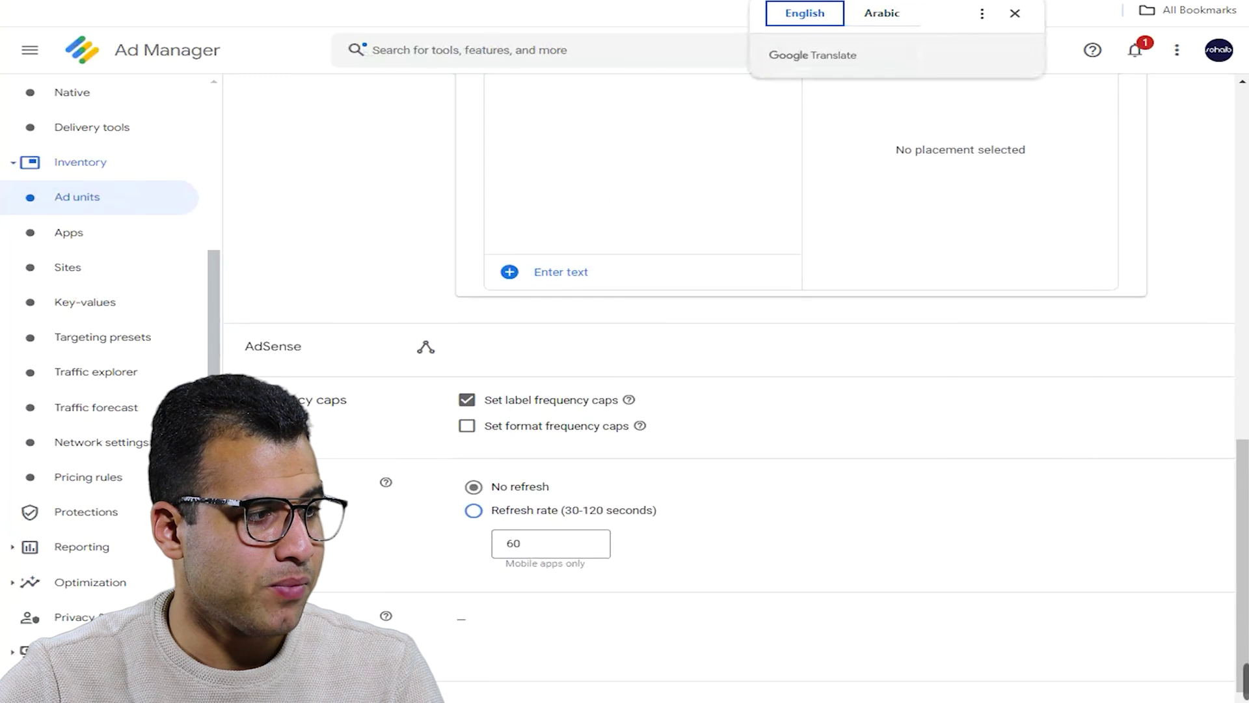
- Review the new ad unit's name, code and description entries along with its size, target window, reward and placements settings
{"action": "scroll", "coordinate": [735, 390], "scroll_direction": "up", "scroll_amount": 10}
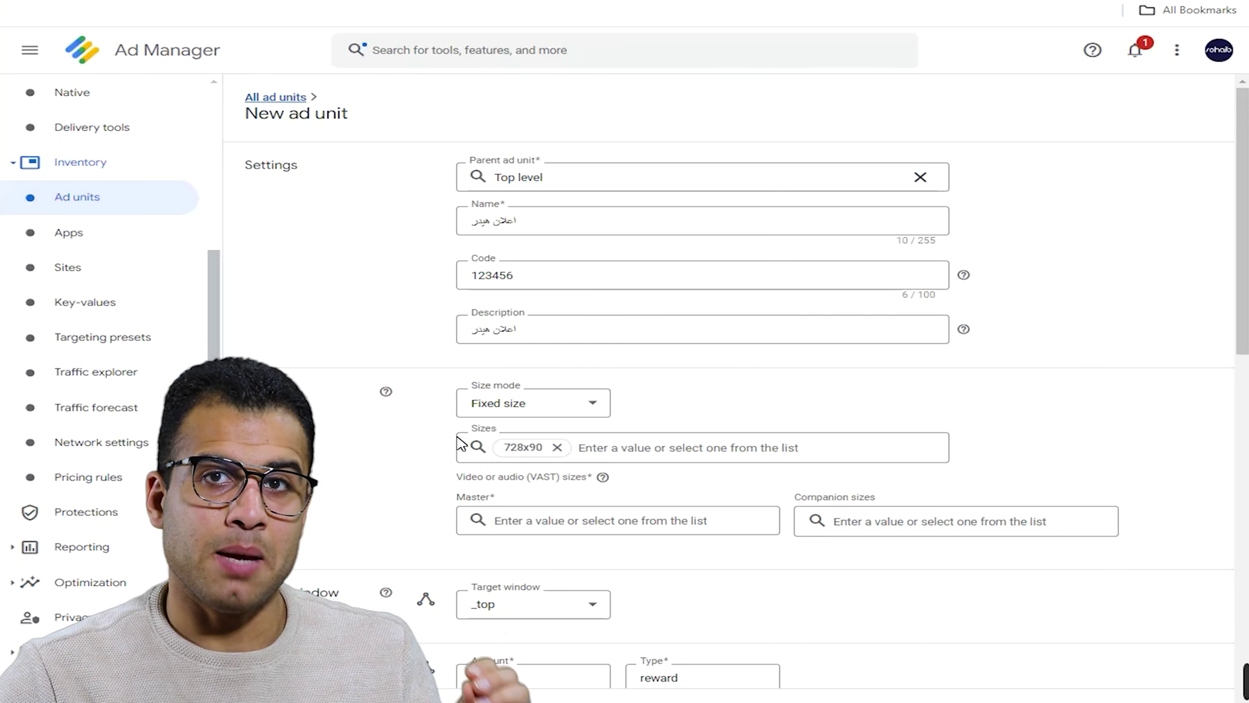
{"action": "scroll", "coordinate": [461, 443], "scroll_direction": "down", "scroll_amount": 4}
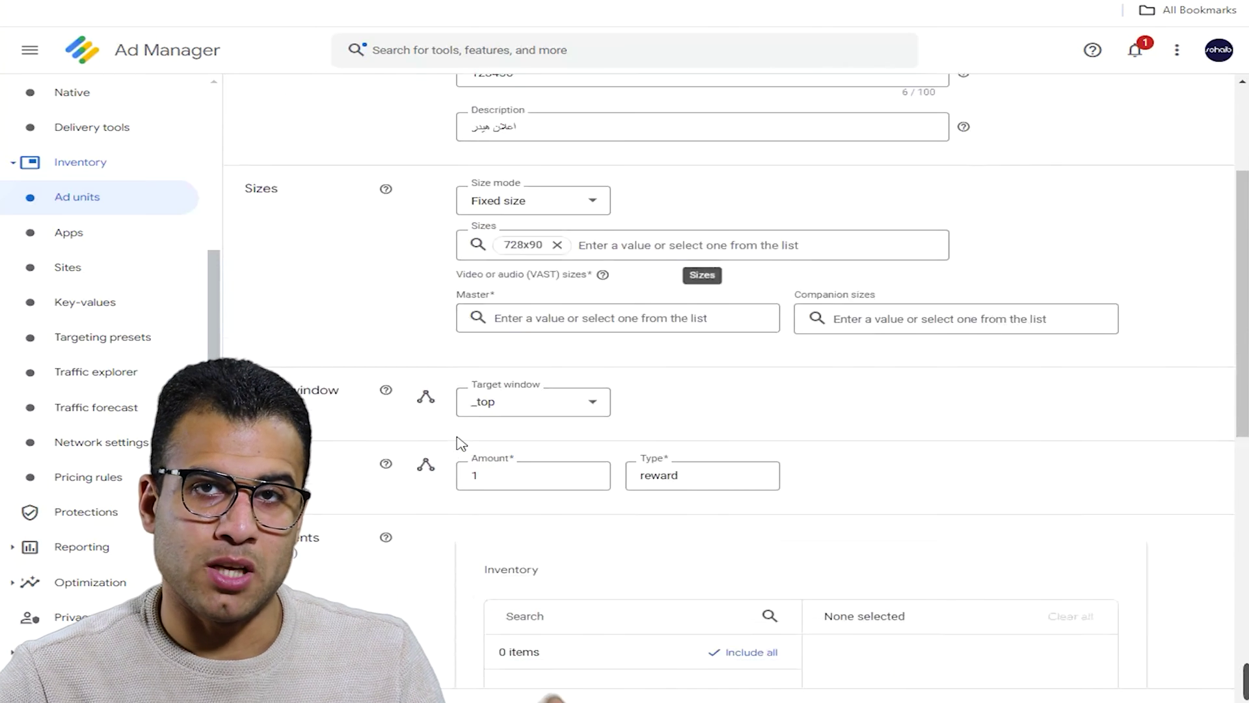
{"action": "scroll", "coordinate": [461, 443], "scroll_direction": "down", "scroll_amount": 3}
{"action": "scroll", "coordinate": [461, 440], "scroll_direction": "up", "scroll_amount": 7}
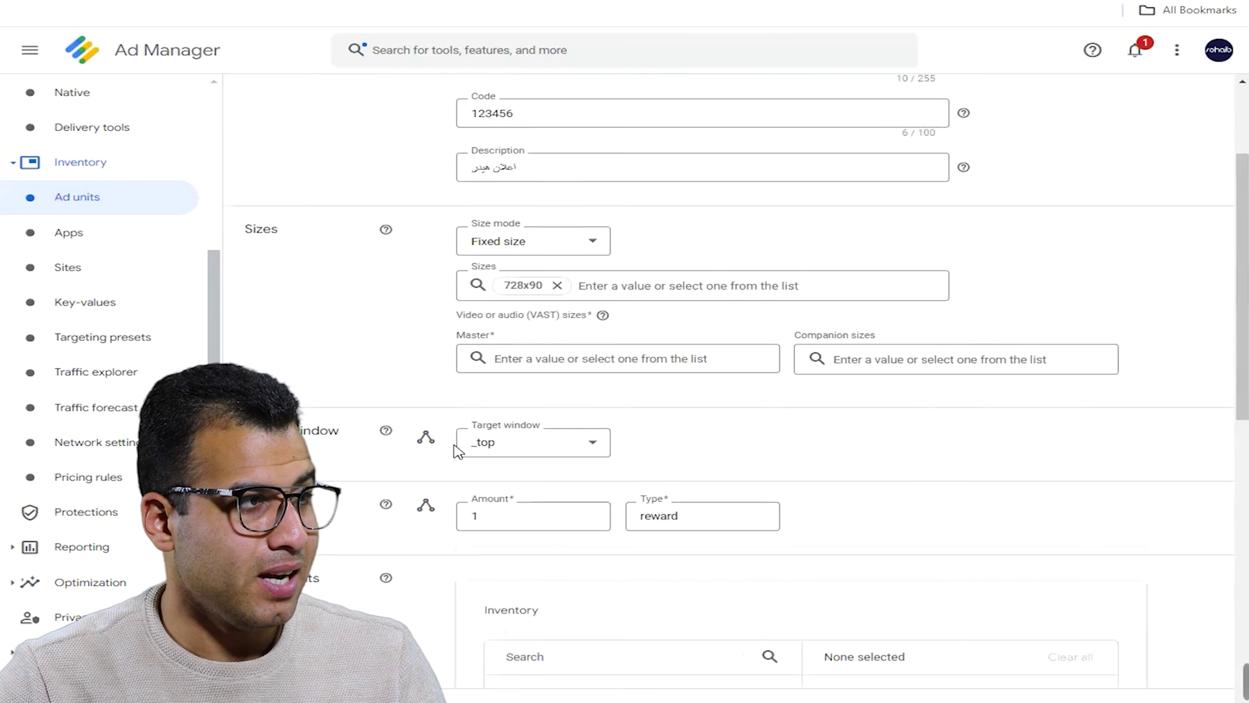
{"action": "left_click_drag", "start_coordinate": [550, 223], "coordinate": [427, 245]}
{"action": "left_click", "coordinate": [489, 275]}
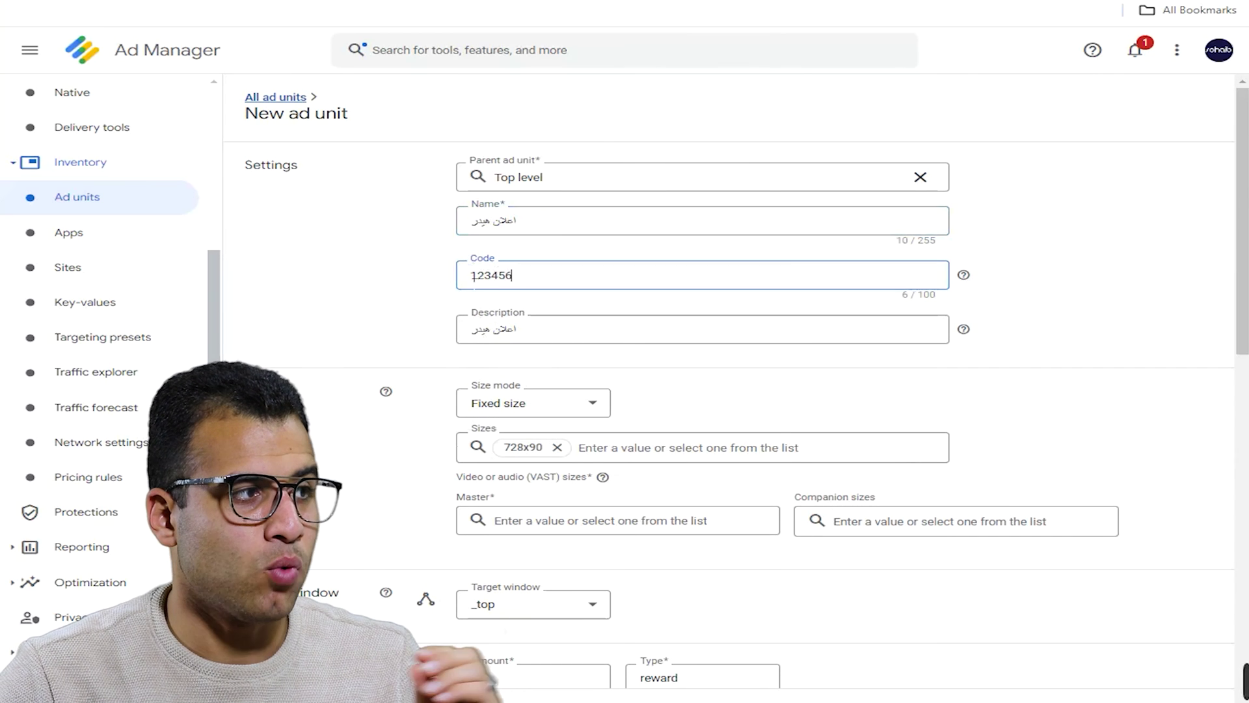
{"action": "left_click_drag", "start_coordinate": [511, 315], "coordinate": [413, 349]}
{"action": "scroll", "coordinate": [413, 349], "scroll_direction": "down", "scroll_amount": 6}
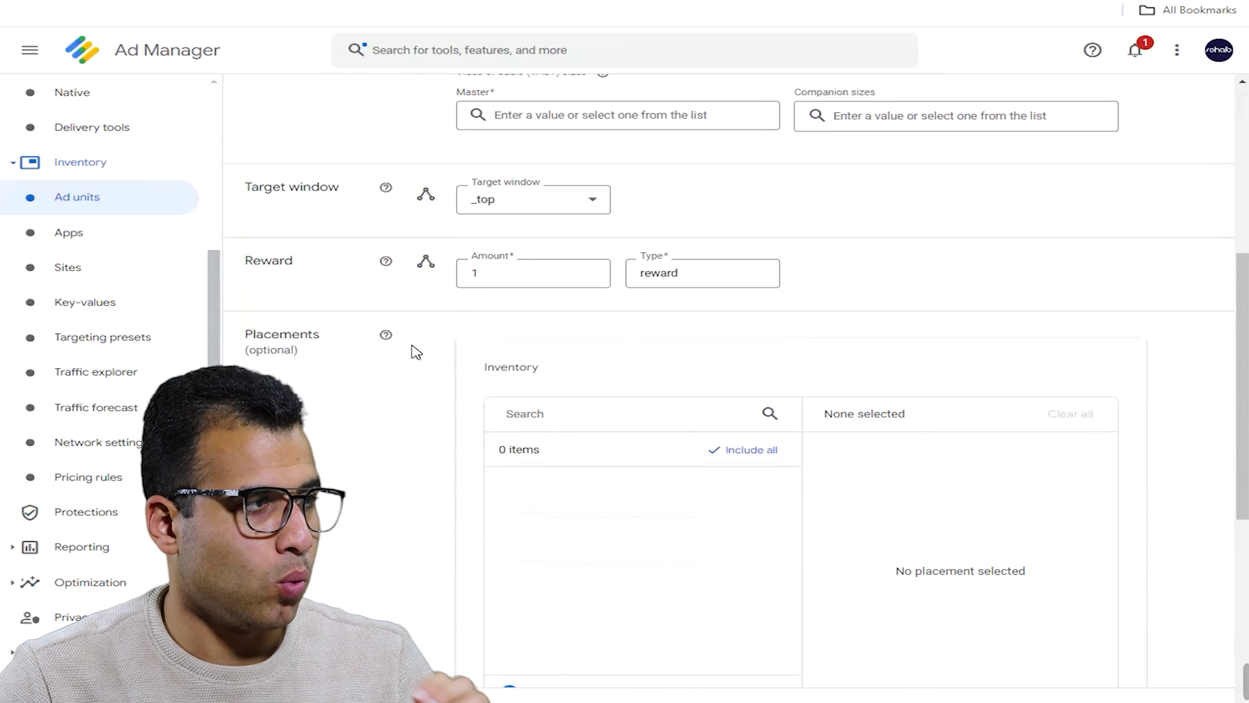
{"action": "scroll", "coordinate": [420, 366], "scroll_direction": "down", "scroll_amount": 4}
{"action": "scroll", "coordinate": [526, 506], "scroll_direction": "up", "scroll_amount": 6}
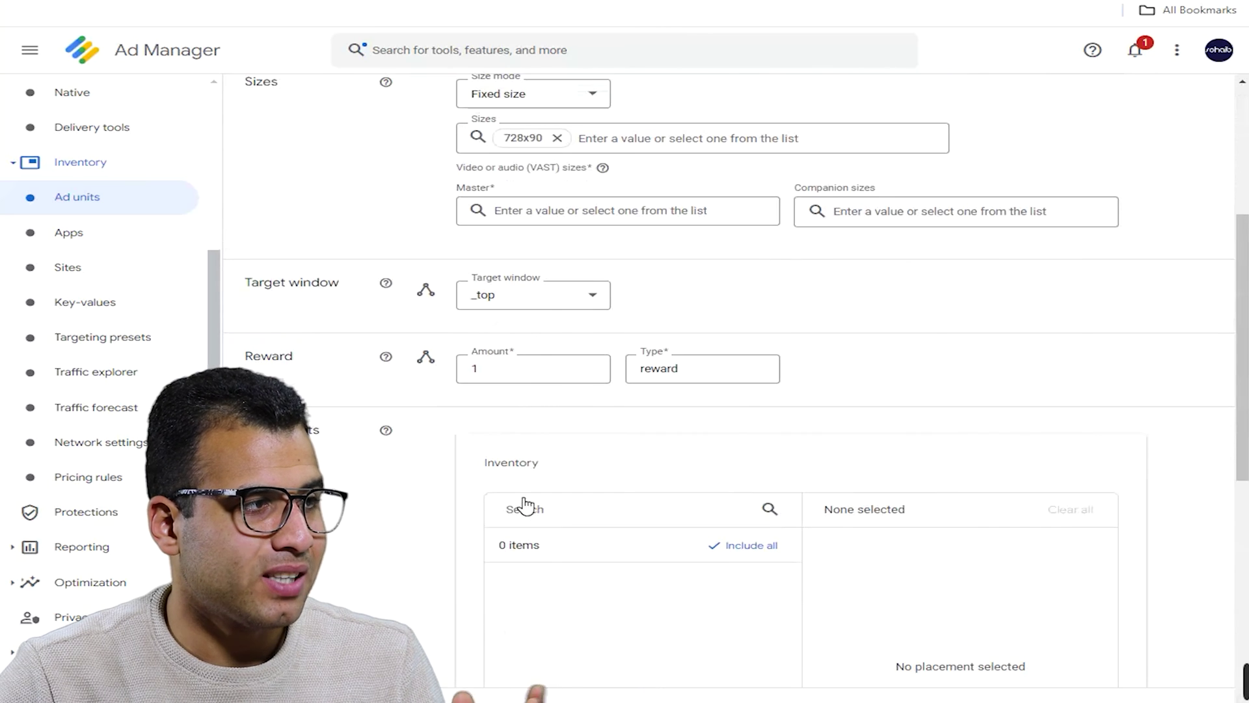
{"action": "scroll", "coordinate": [536, 260], "scroll_direction": "up", "scroll_amount": 3}
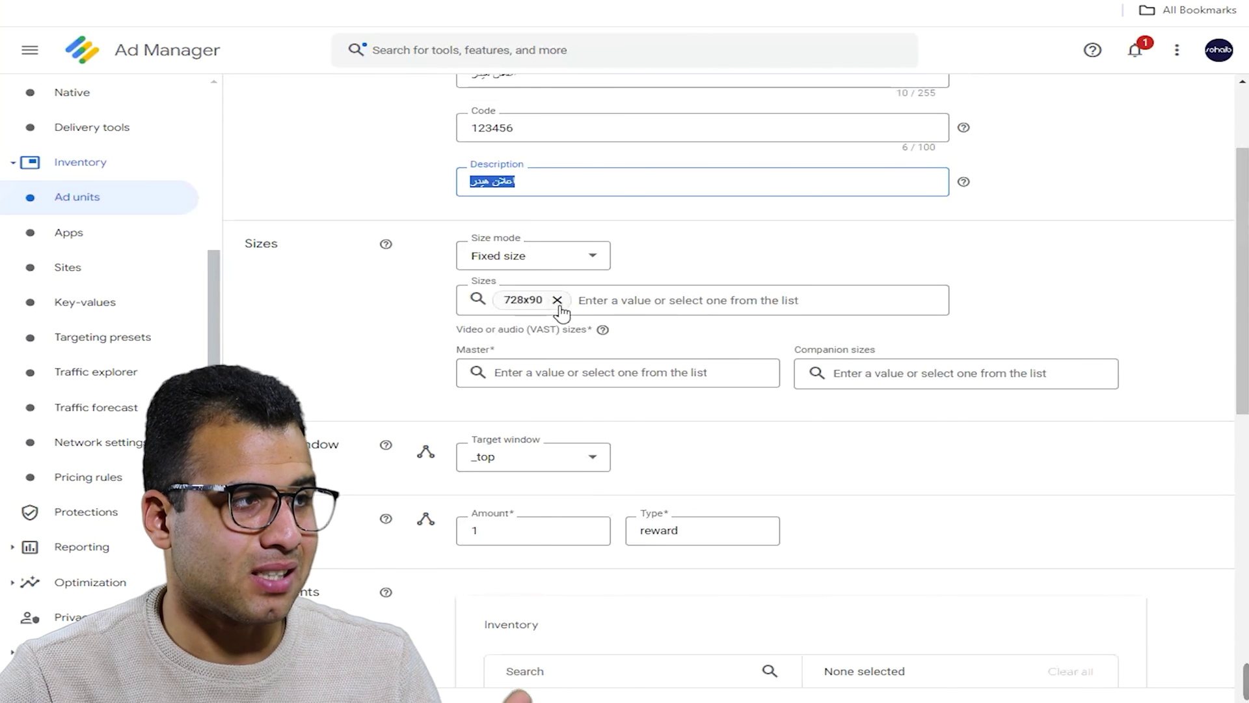
- Add the 250x250 size to the new header ad unit alongside 728x90 and save the ad unit
{"action": "left_click", "coordinate": [626, 303]}
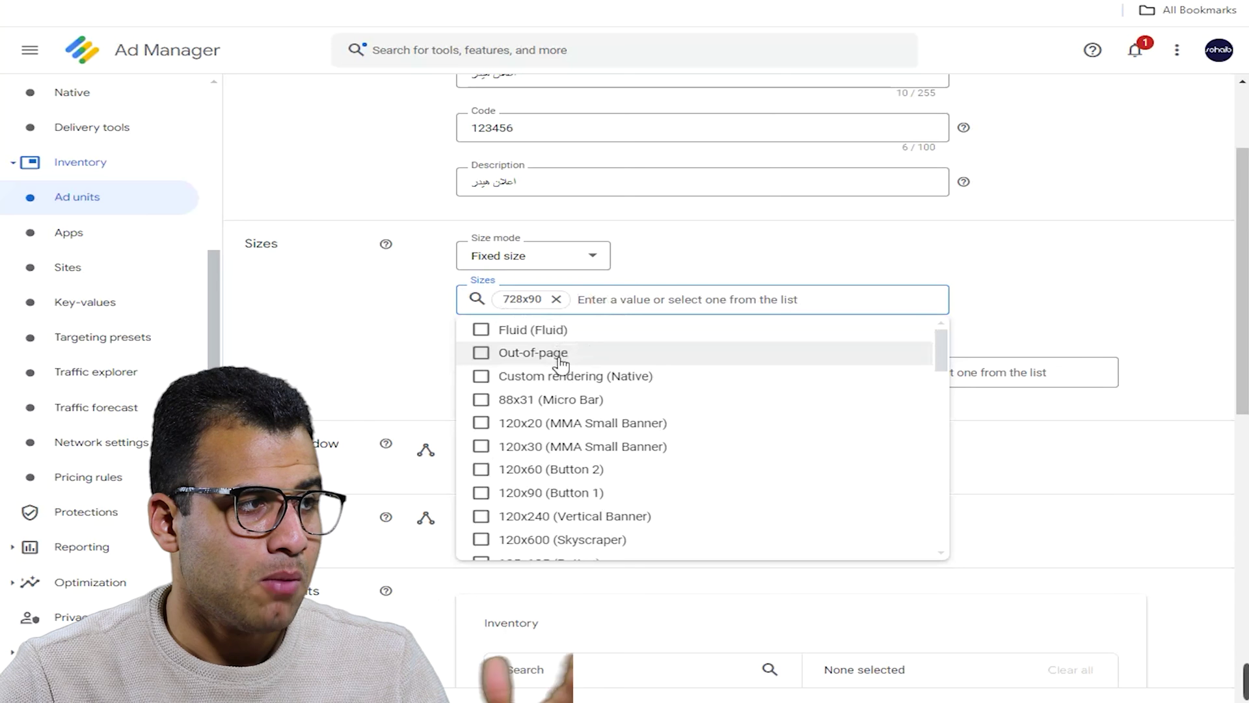
{"action": "scroll", "coordinate": [564, 411], "scroll_direction": "down", "scroll_amount": 10}
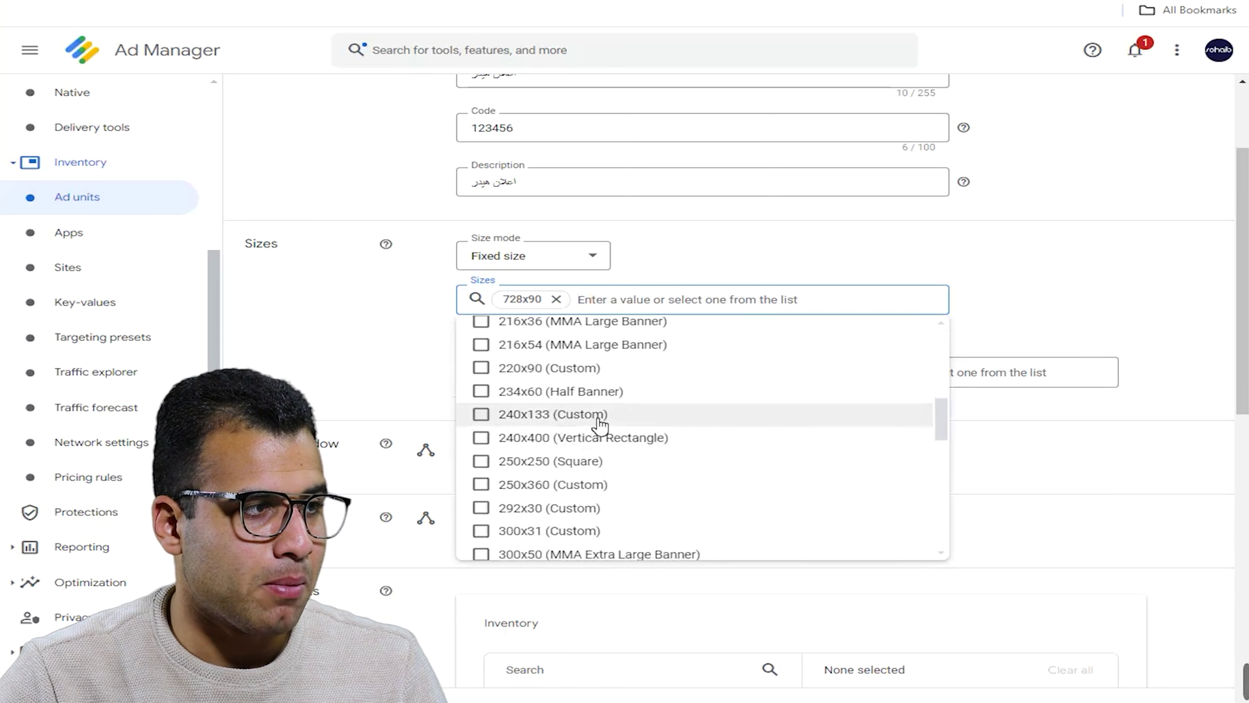
{"action": "scroll", "coordinate": [597, 424], "scroll_direction": "up", "scroll_amount": 2}
{"action": "scroll", "coordinate": [644, 485], "scroll_direction": "down", "scroll_amount": 5}
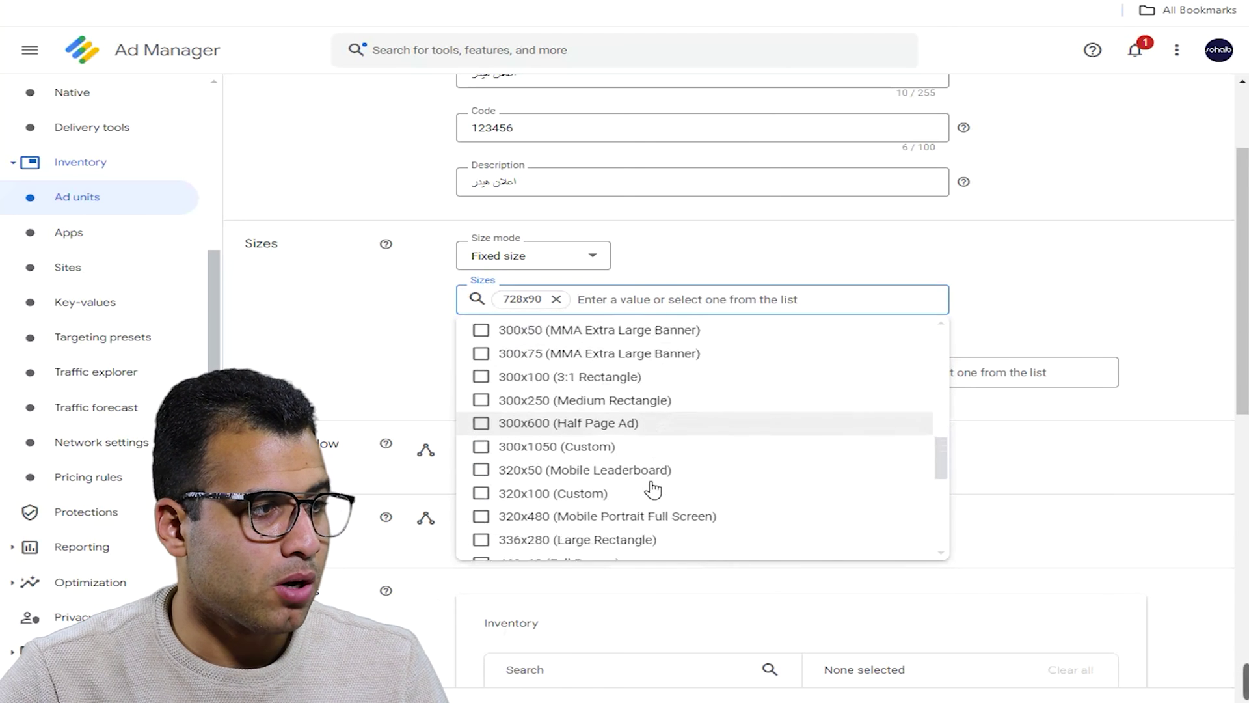
{"action": "scroll", "coordinate": [576, 423], "scroll_direction": "up", "scroll_amount": 13}
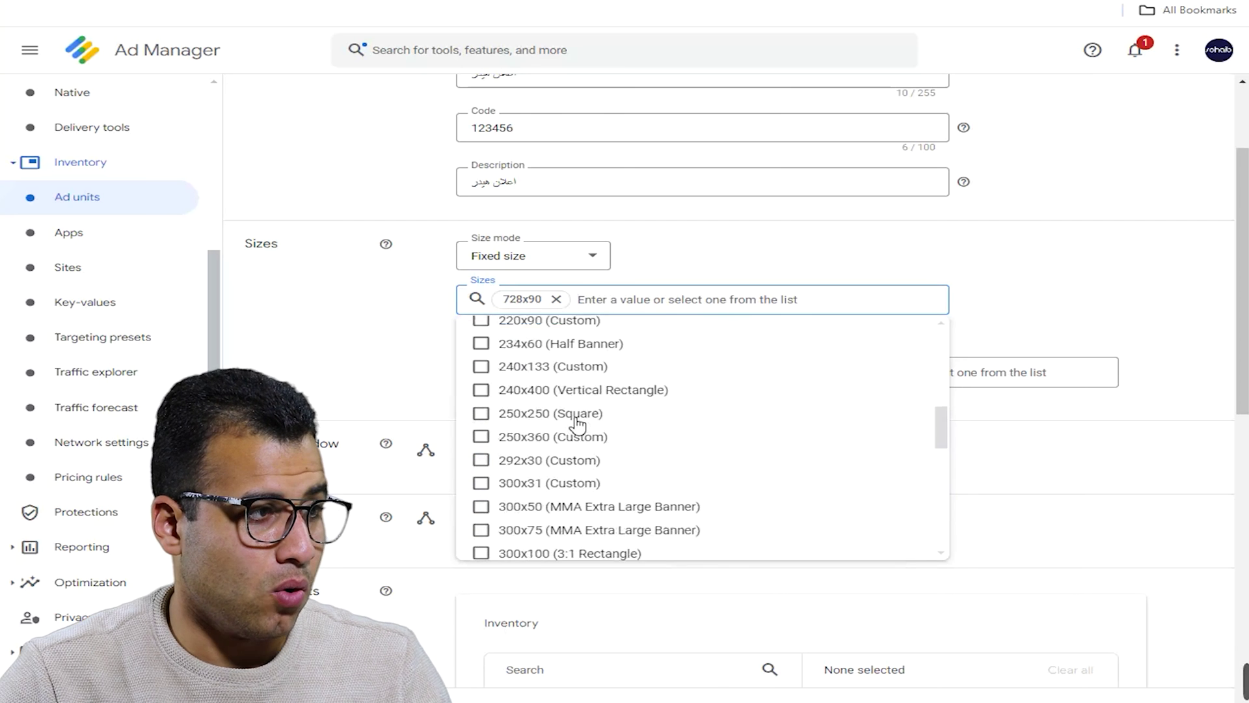
{"action": "scroll", "coordinate": [579, 435], "scroll_direction": "down", "scroll_amount": 3}
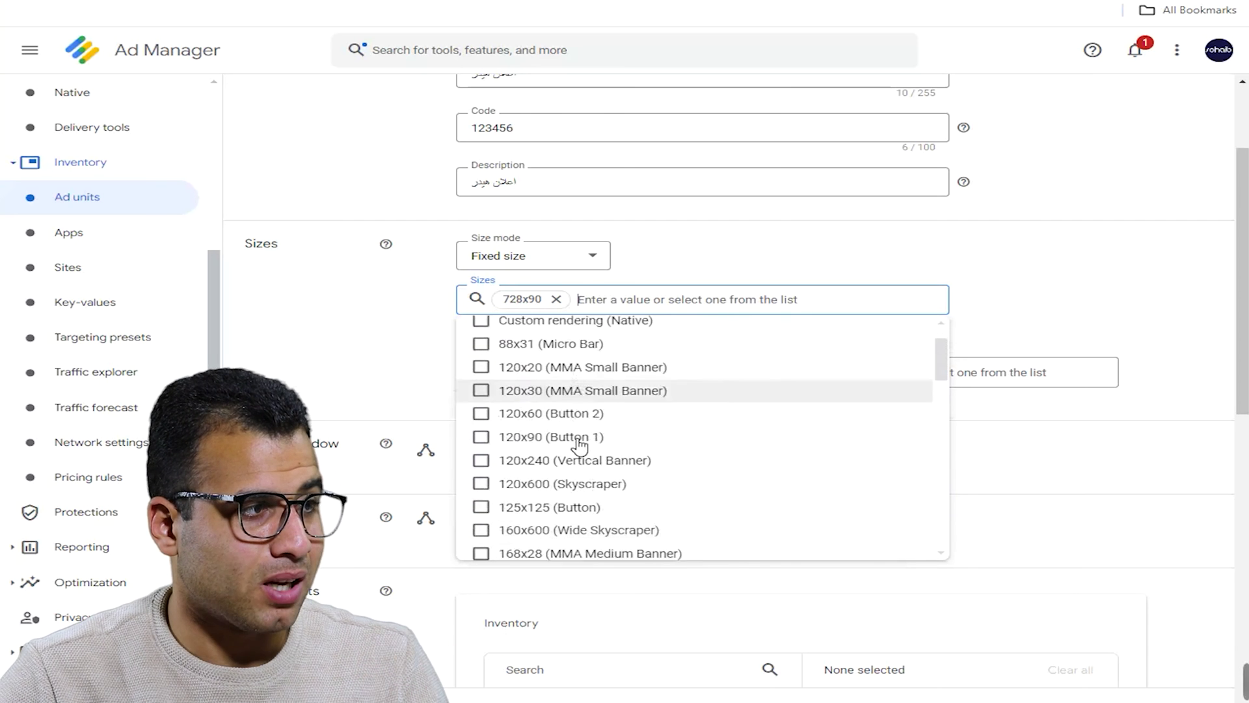
{"action": "left_click", "coordinate": [595, 374]}
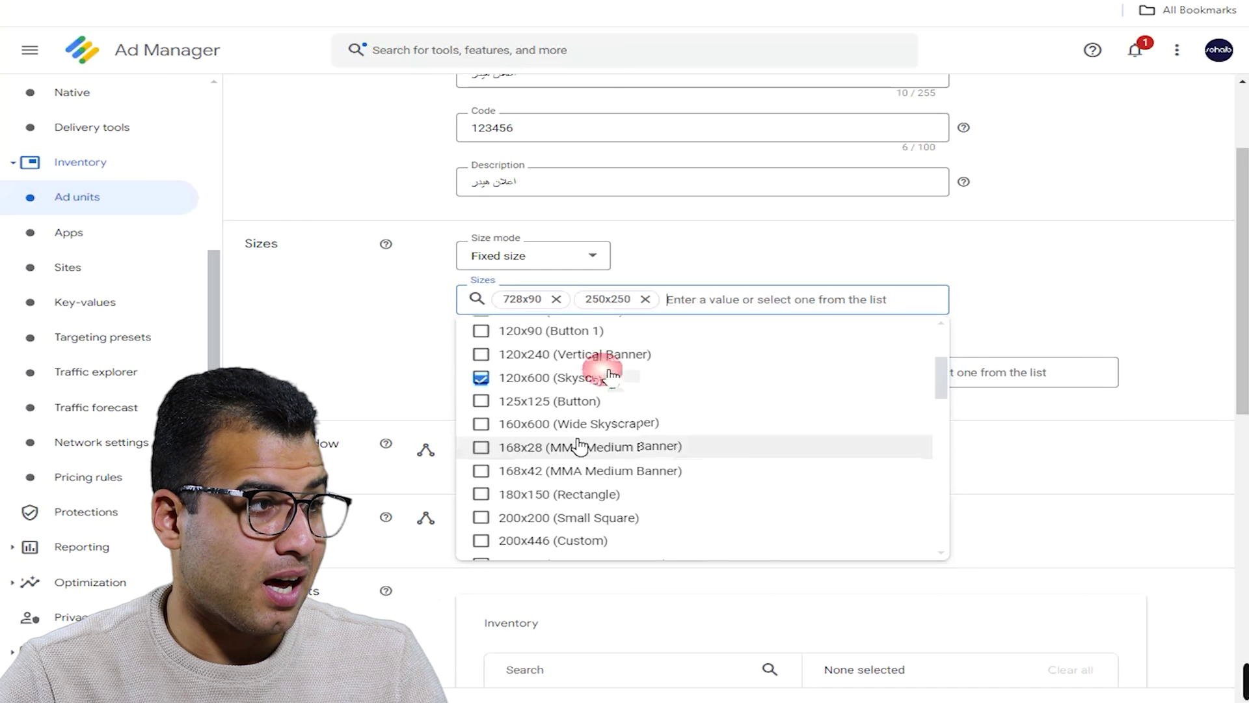
{"action": "scroll", "coordinate": [514, 398], "scroll_direction": "down", "scroll_amount": 3}
{"action": "left_click", "coordinate": [413, 424]}
{"action": "scroll", "coordinate": [413, 423], "scroll_direction": "down", "scroll_amount": 8}
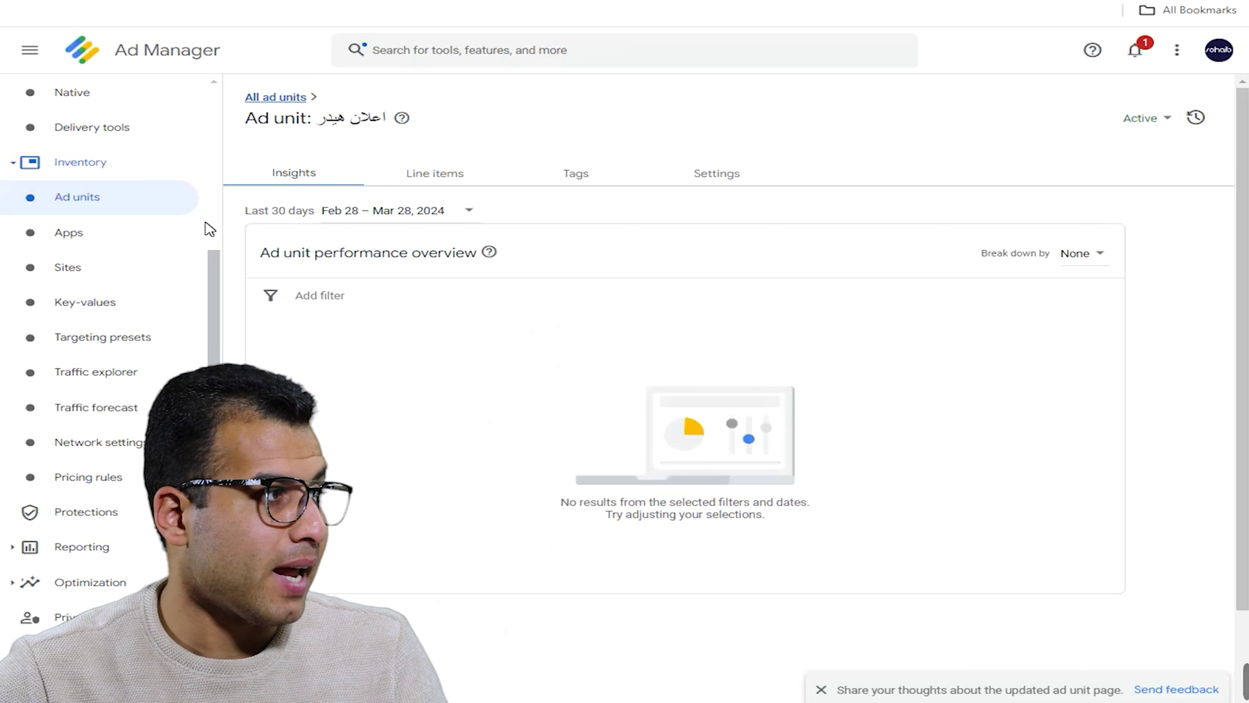
- Open the saved header ad unit from the ad units list and bring up its tag setup
{"action": "left_click", "coordinate": [53, 201]}
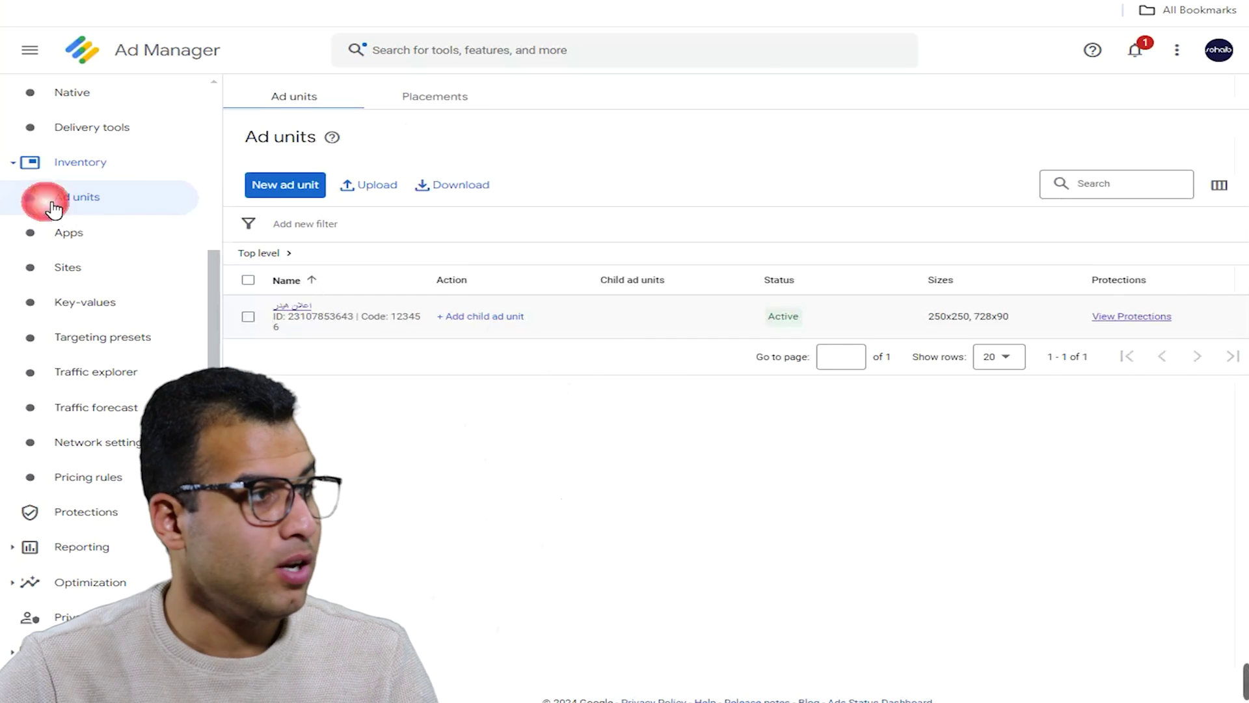
{"action": "left_click", "coordinate": [291, 306]}
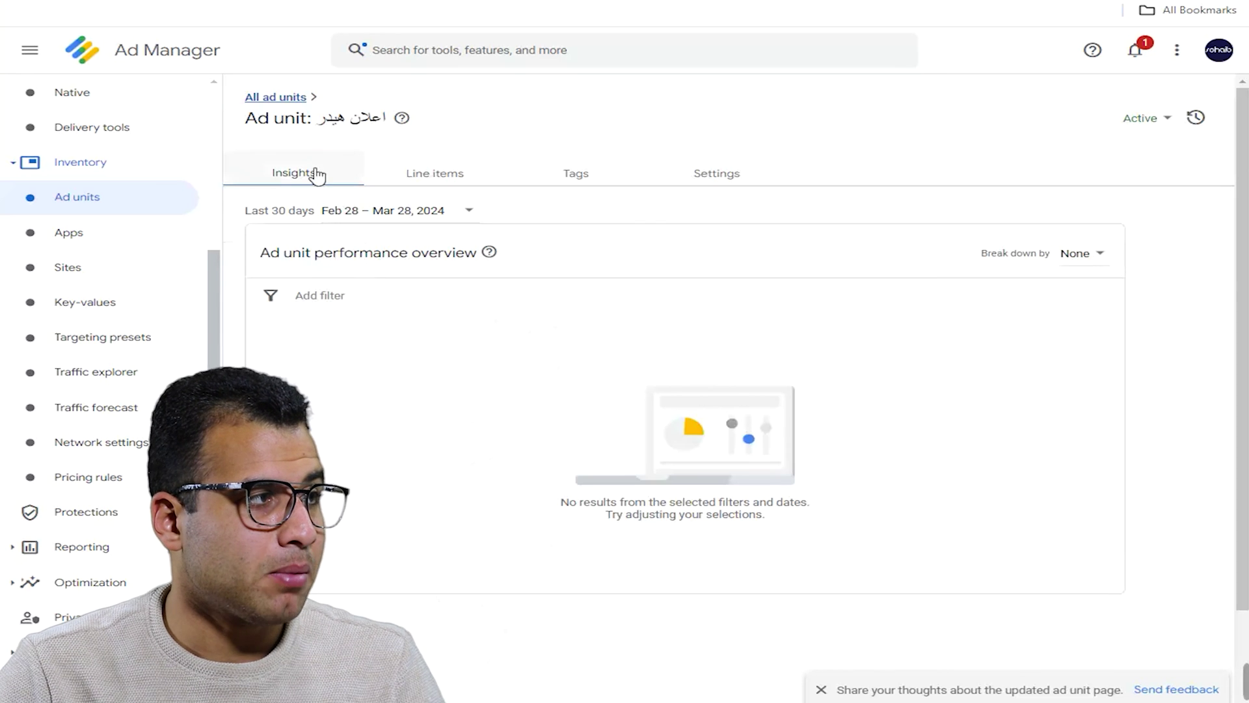
{"action": "left_click", "coordinate": [576, 181]}
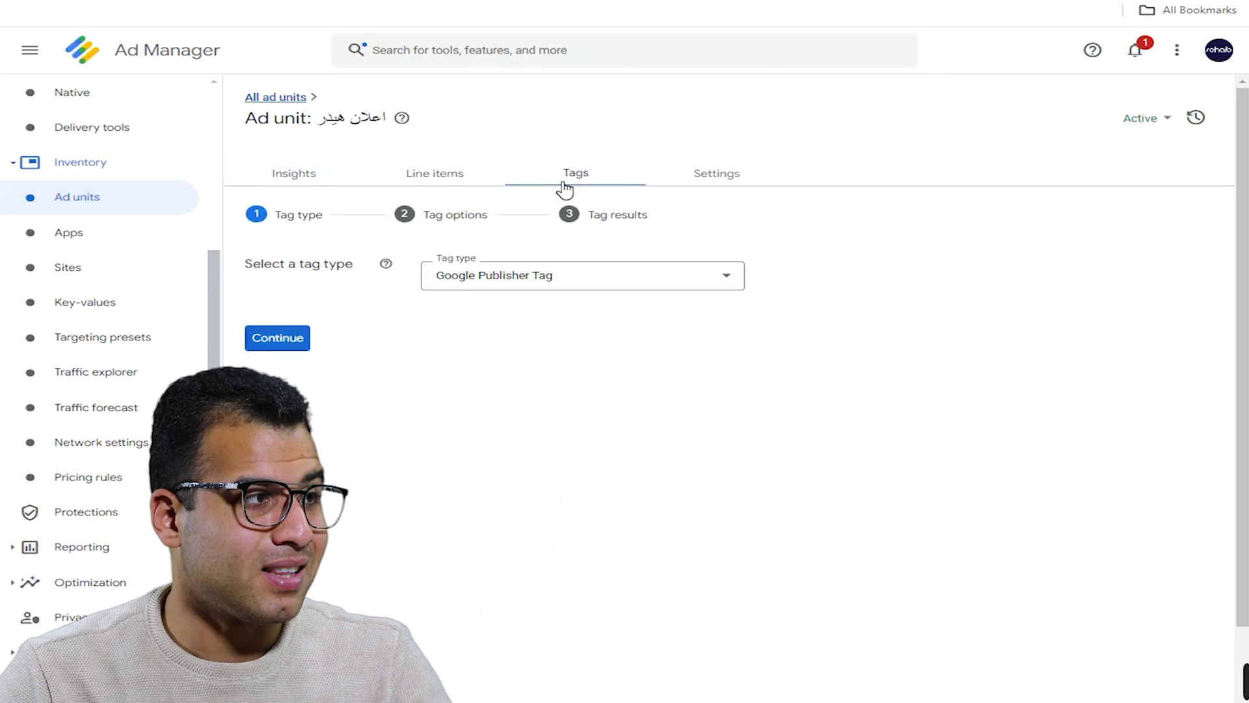
- Generate the ad unit's code as a Google Publisher Tag, keeping the default tag options
{"action": "left_click_drag", "start_coordinate": [267, 277], "coordinate": [357, 271]}
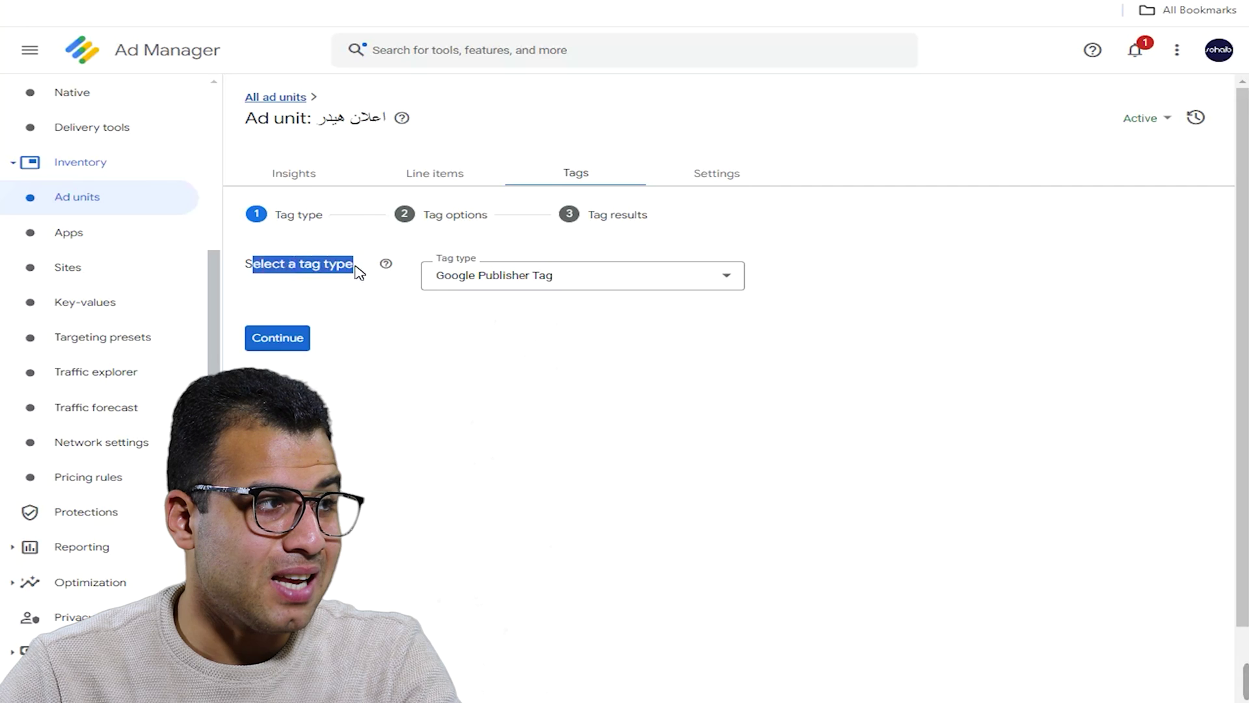
{"action": "left_click", "coordinate": [491, 284]}
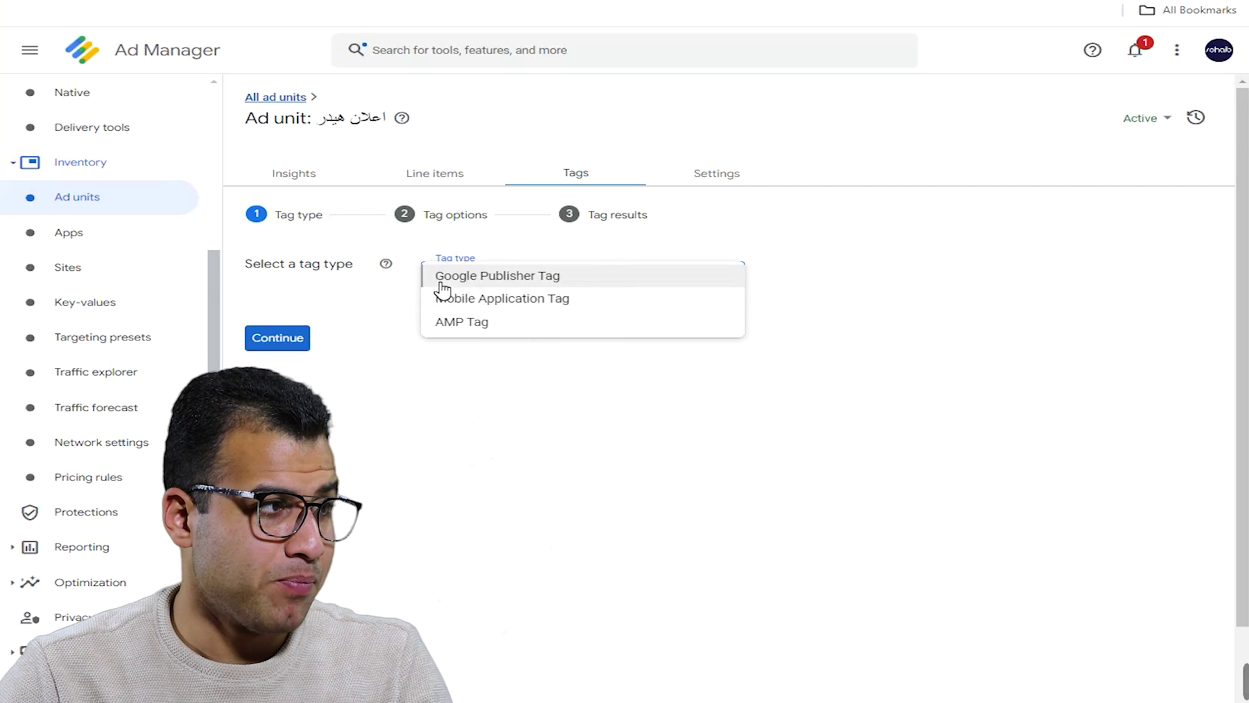
{"action": "left_click", "coordinate": [438, 279]}
{"action": "left_click", "coordinate": [306, 339]}
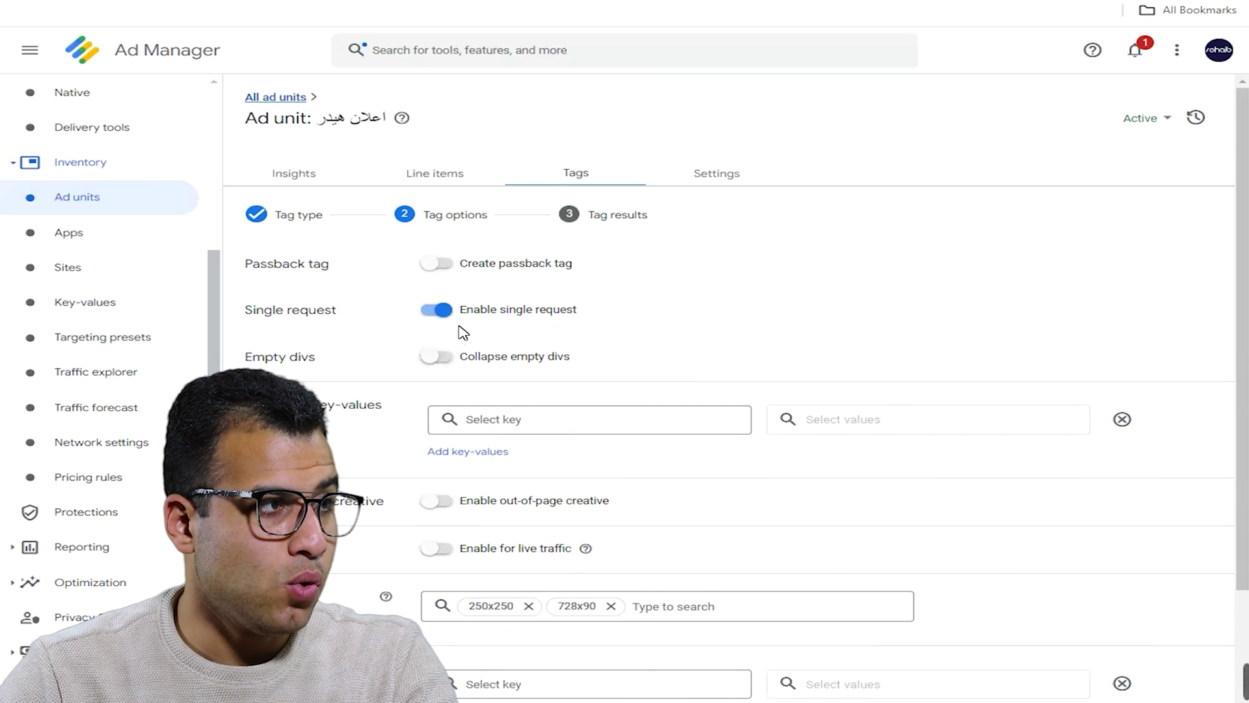
{"action": "scroll", "coordinate": [463, 333], "scroll_direction": "down", "scroll_amount": 3}
{"action": "left_click", "coordinate": [351, 609]}
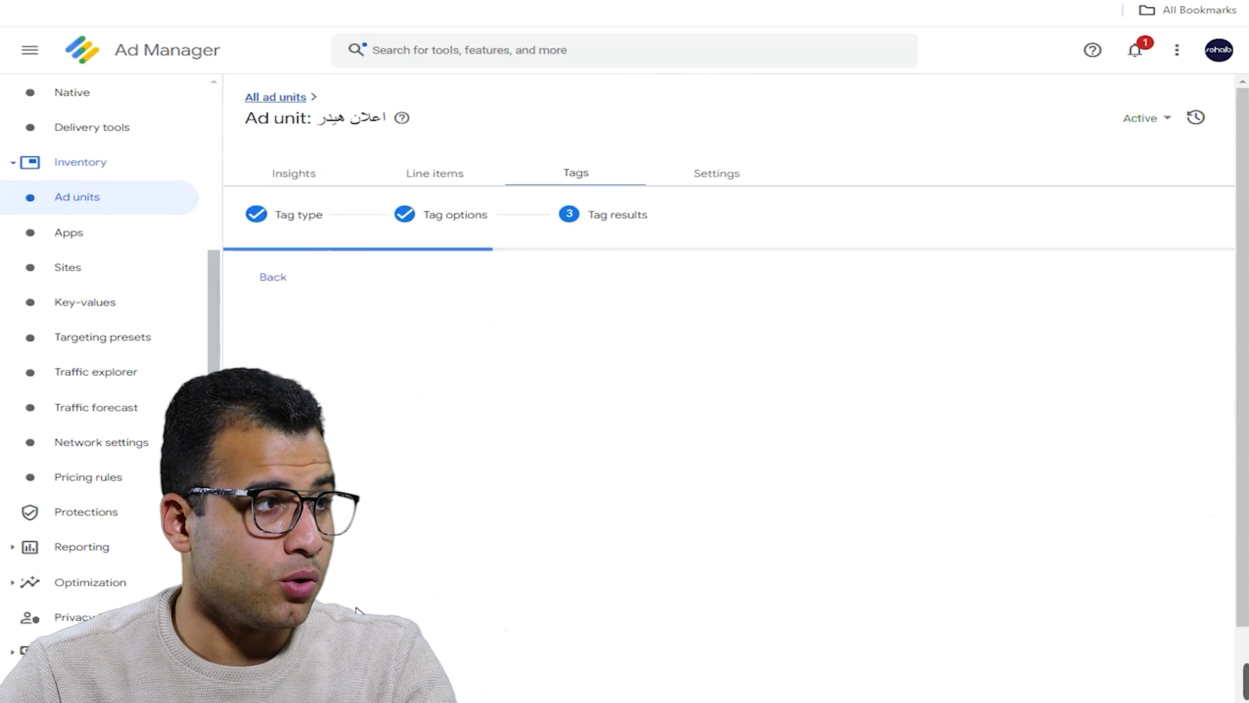
- Look through the generated document header and body code and copy the document header tag
{"action": "scroll", "coordinate": [501, 318], "scroll_direction": "down", "scroll_amount": 3}
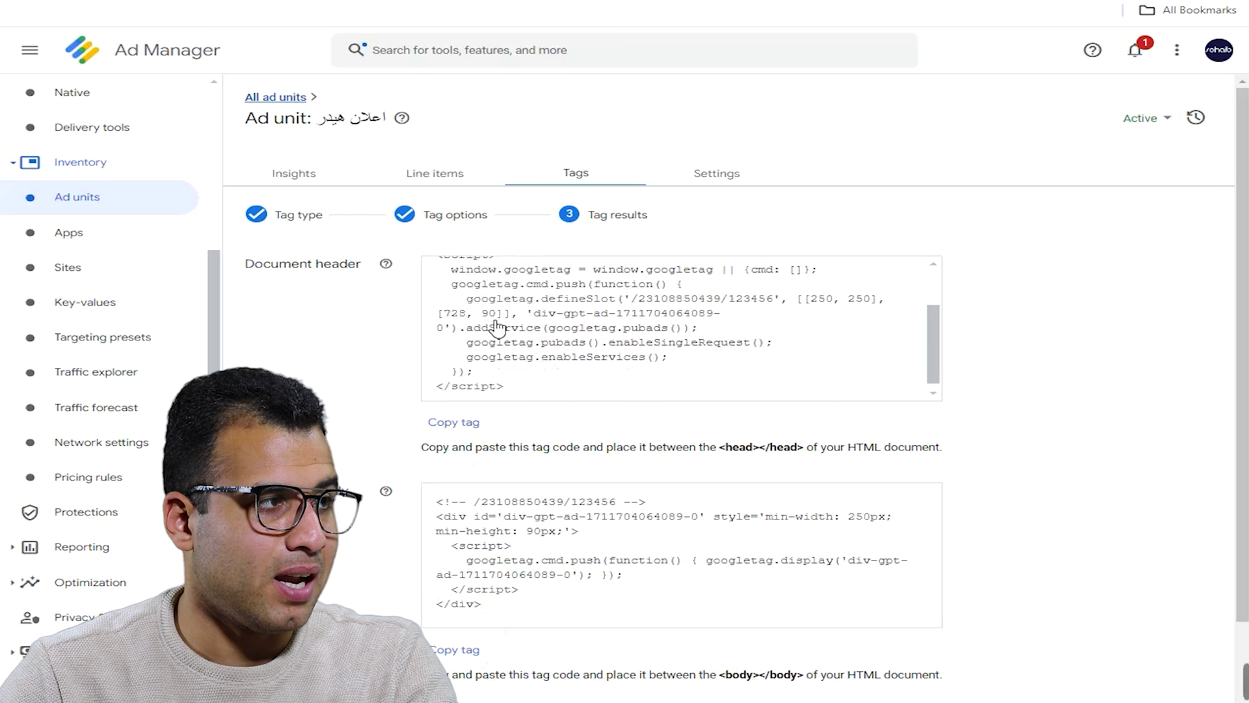
{"action": "scroll", "coordinate": [650, 365], "scroll_direction": "up", "scroll_amount": 3}
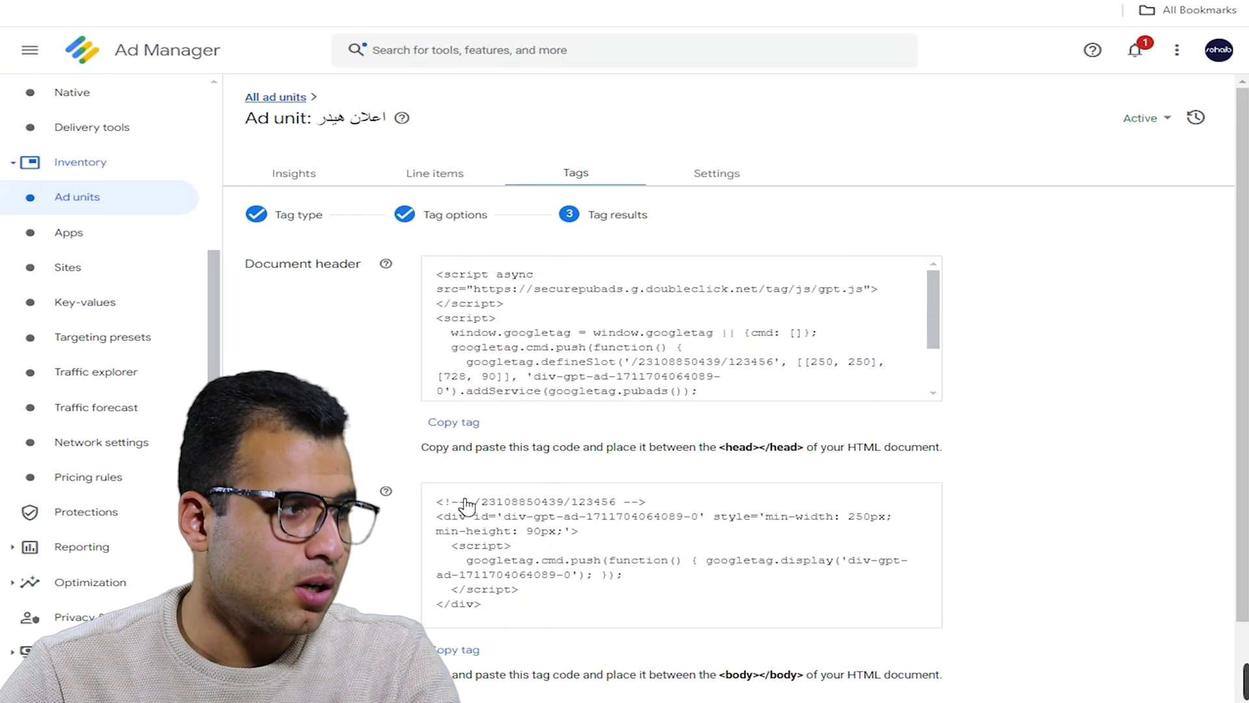
{"action": "scroll", "coordinate": [376, 434], "scroll_direction": "down", "scroll_amount": 2}
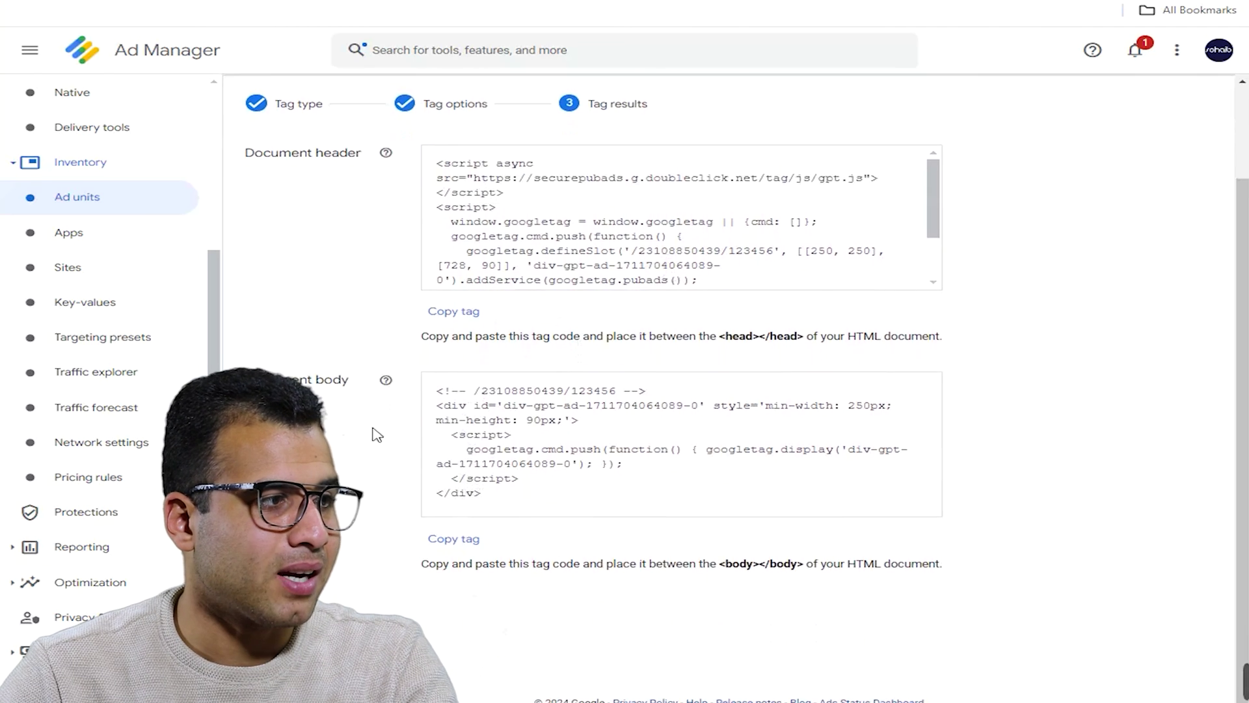
{"action": "left_click", "coordinate": [472, 312]}
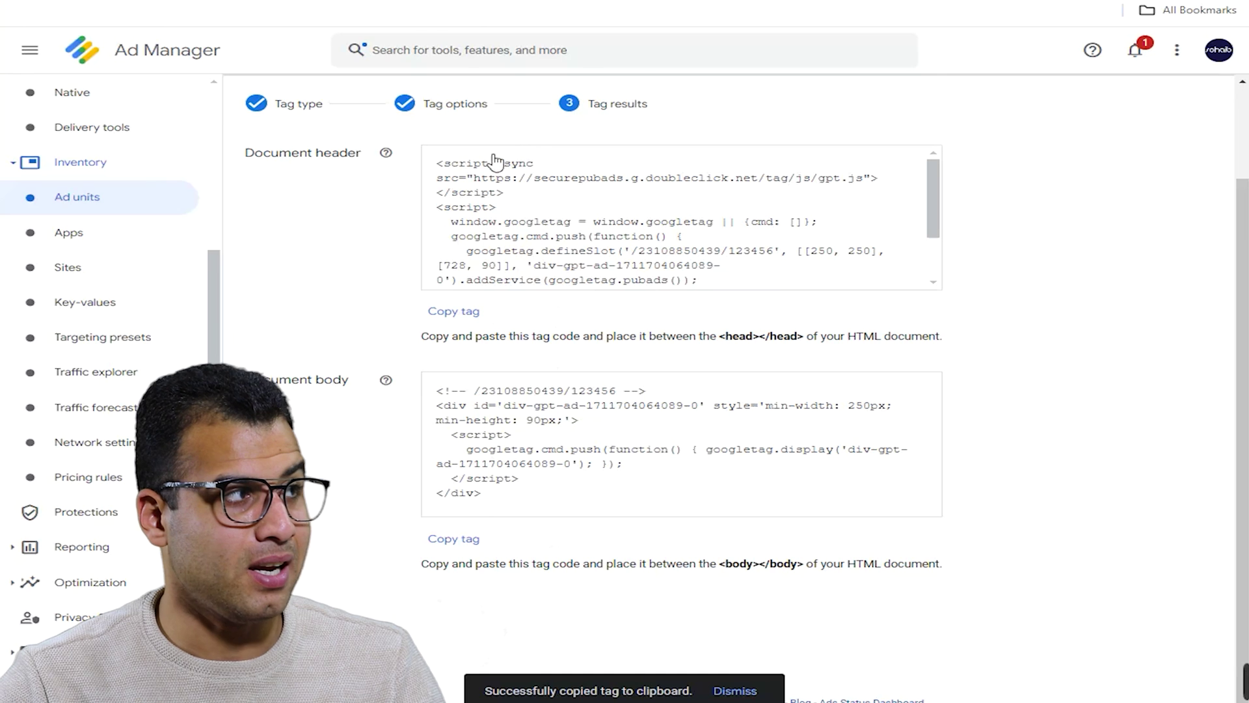
- Return to the home overview and look through its dashboard cards
{"action": "scroll", "coordinate": [173, 158], "scroll_direction": "up", "scroll_amount": 5}
{"action": "left_click", "coordinate": [93, 162]}
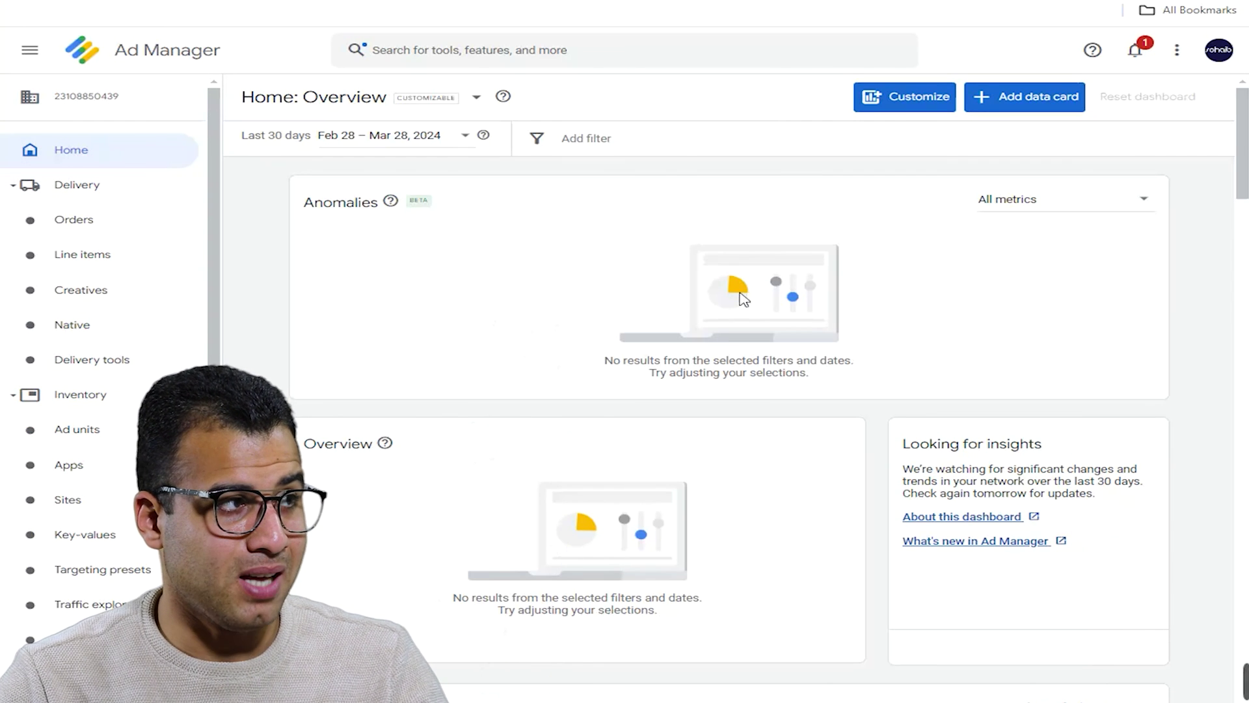
{"action": "scroll", "coordinate": [744, 391], "scroll_direction": "down", "scroll_amount": 4}
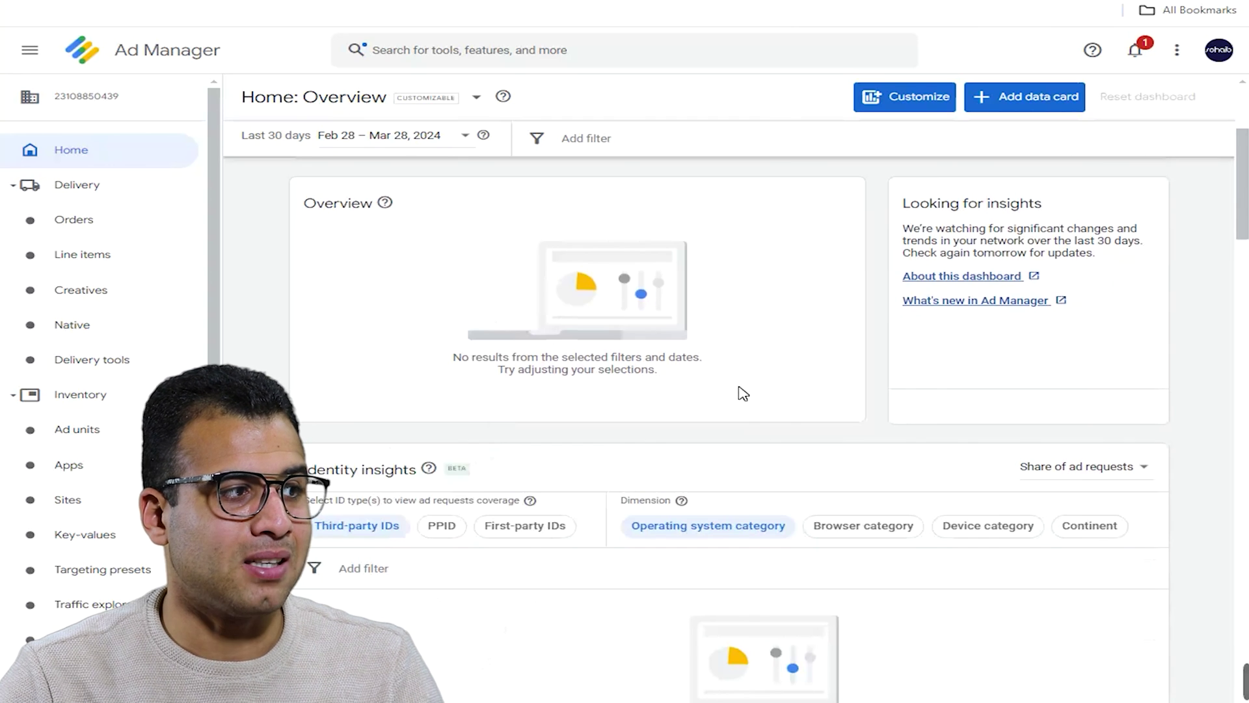